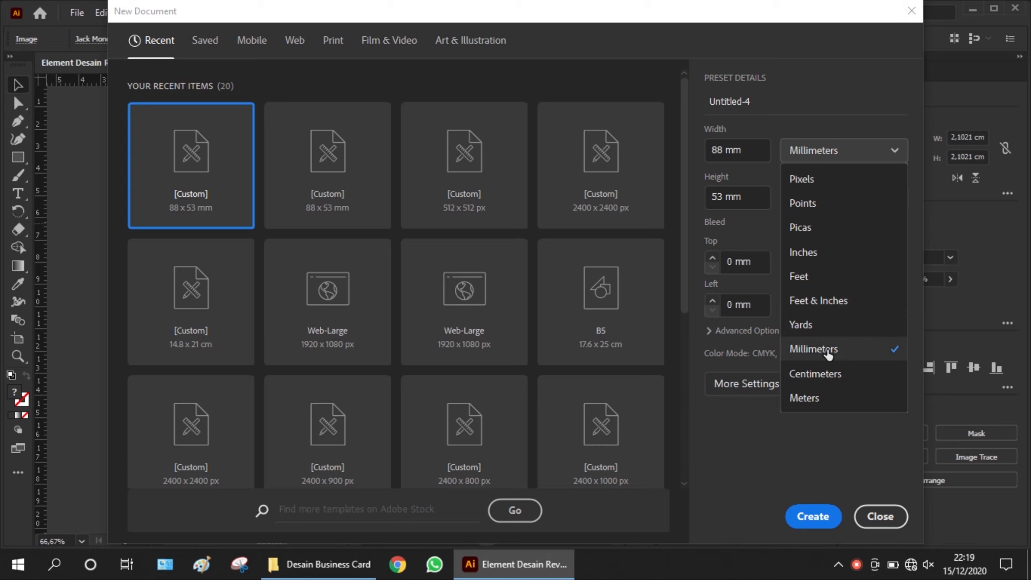
Step: Create a landscape document of 88 by 53 mm in millimetres with two artboards
{"action": "left_click", "coordinate": [849, 348]}
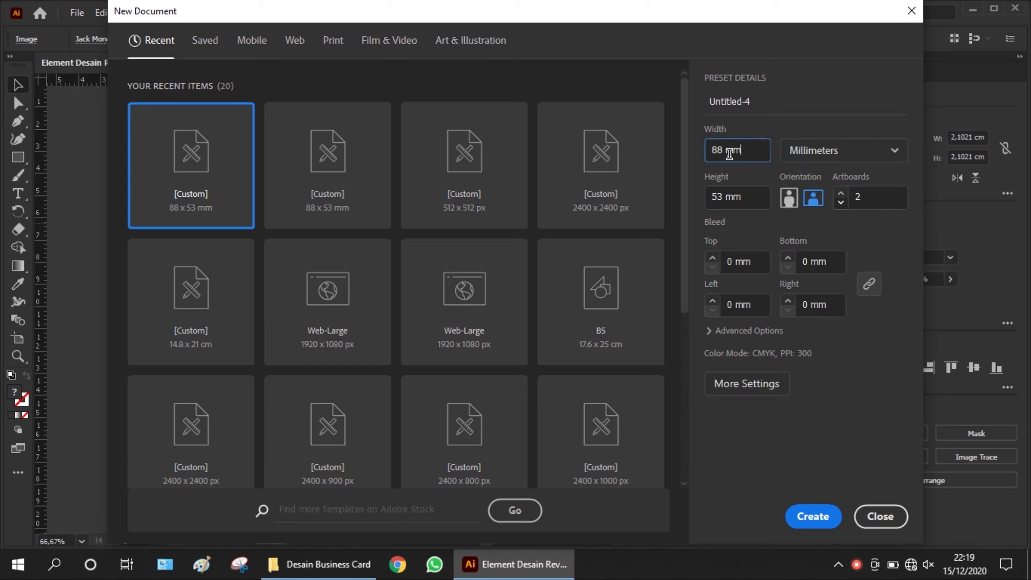
{"action": "left_click", "coordinate": [754, 204]}
{"action": "left_click", "coordinate": [750, 199]}
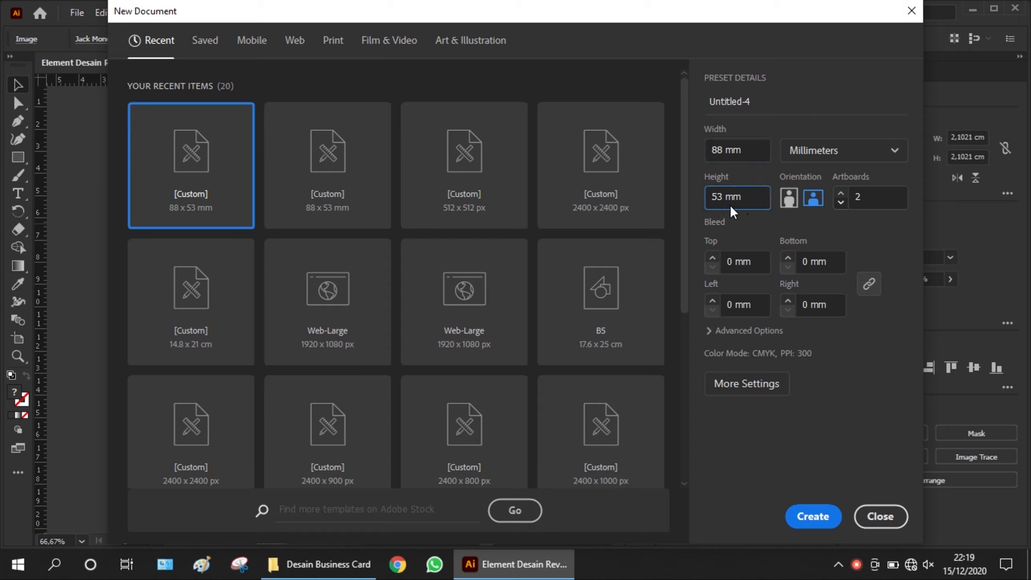
{"action": "left_click", "coordinate": [874, 195]}
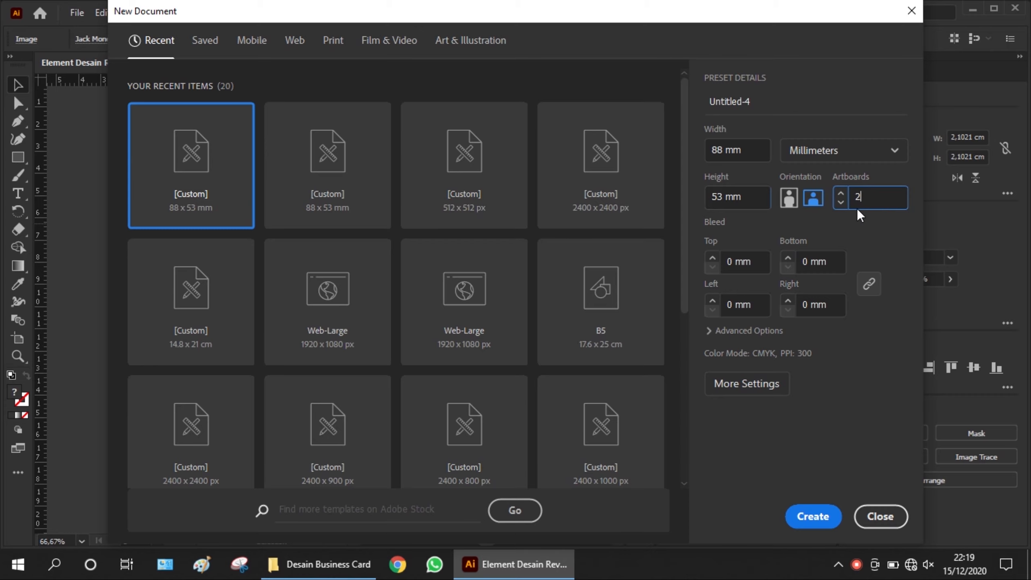
{"action": "left_click", "coordinate": [813, 517]}
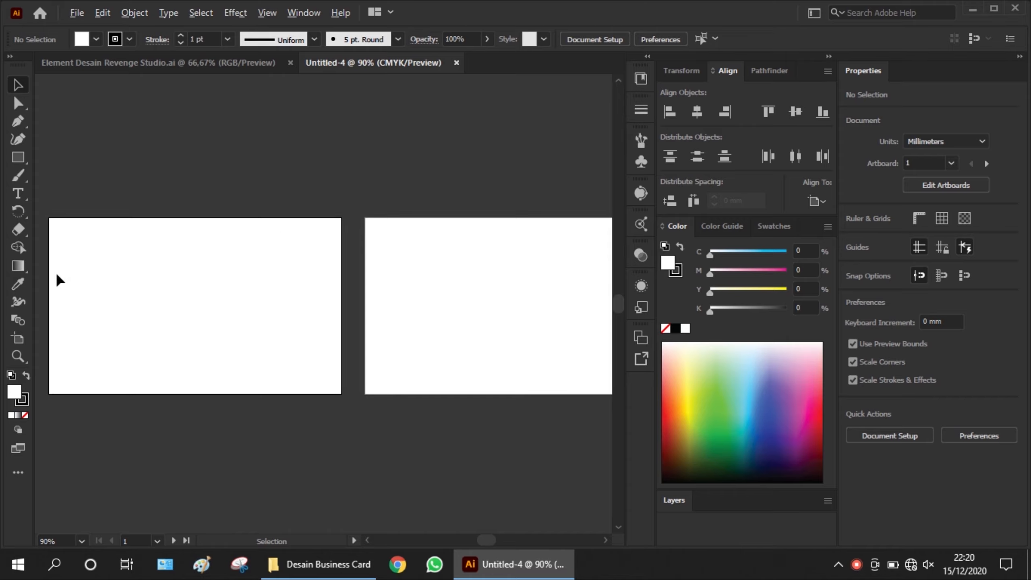
Step: Draw a white rectangle of 88 by 53 mm that exactly covers the first artboard
{"action": "scroll", "coordinate": [60, 279], "scroll_direction": "up", "scroll_amount": 2}
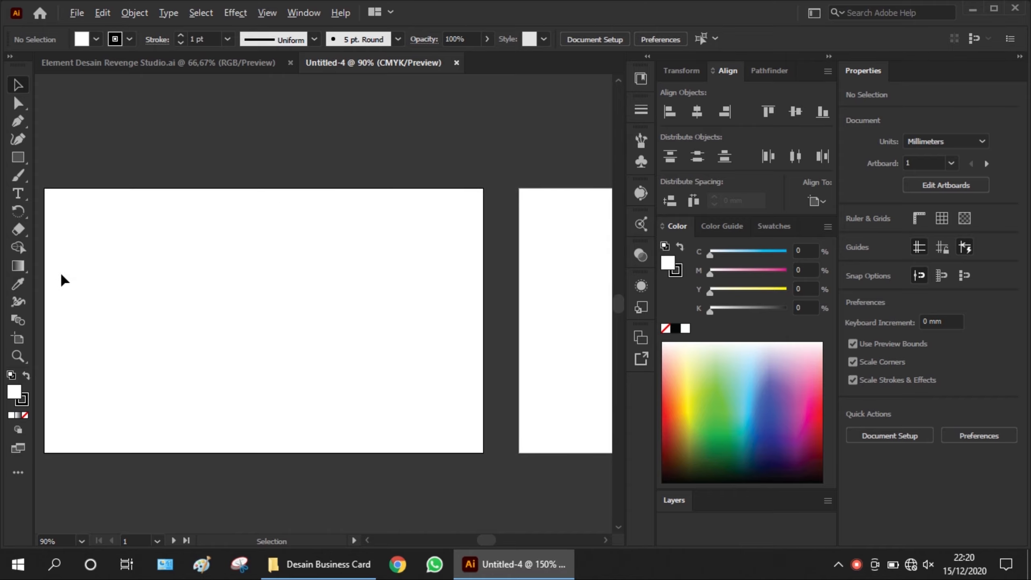
{"action": "left_click", "coordinate": [368, 540]}
{"action": "left_click", "coordinate": [365, 487]}
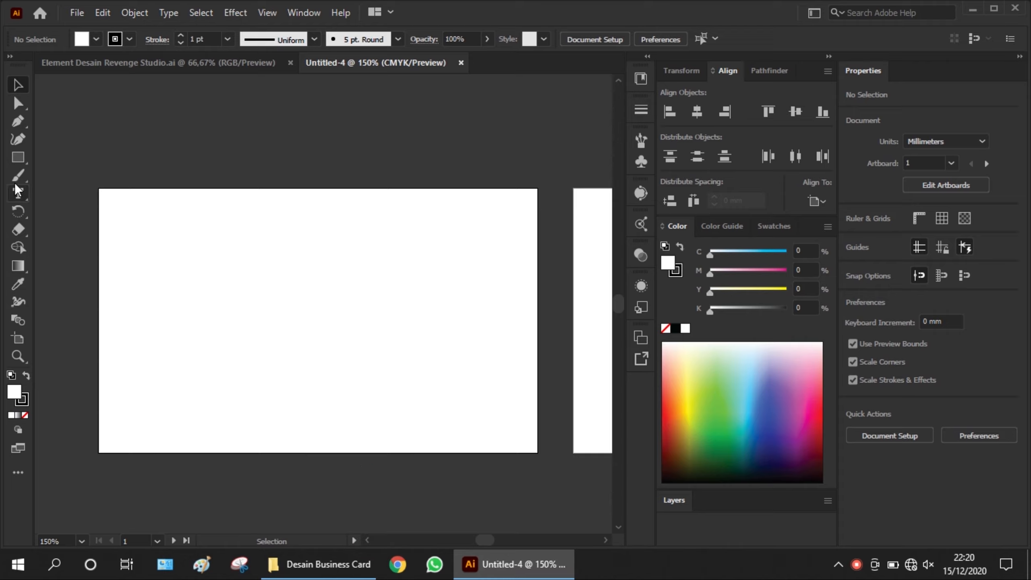
{"action": "left_click", "coordinate": [18, 158]}
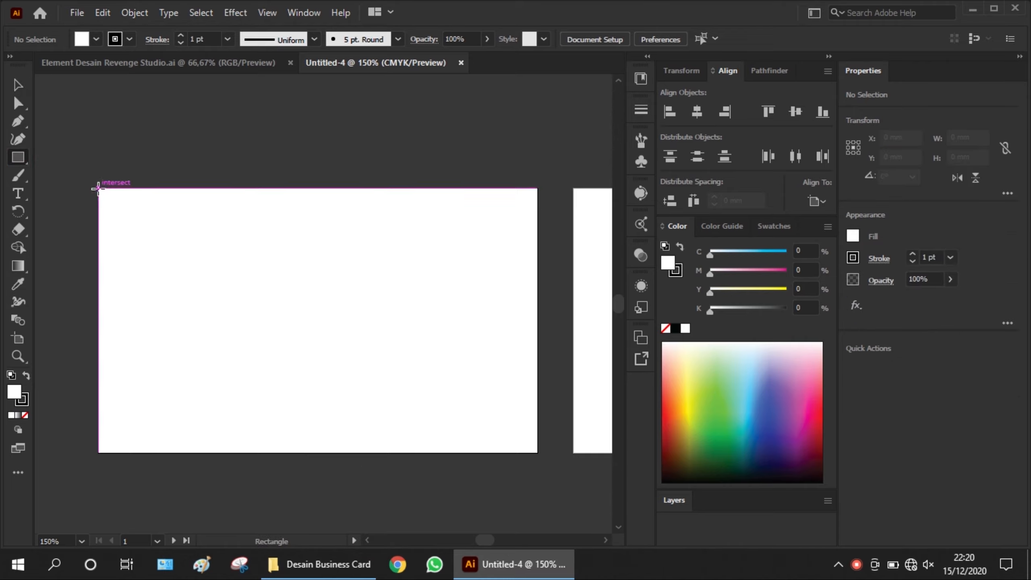
{"action": "mouse_move", "coordinate": [97, 189]}
{"action": "left_mouse_down"}
{"action": "mouse_move", "coordinate": [221, 272]}
{"action": "mouse_move", "coordinate": [505, 422]}
{"action": "mouse_move", "coordinate": [536, 456]}
{"action": "left_mouse_up"}
Step: Set the background rectangle's stroke to 0 pt and deselect it
{"action": "left_click", "coordinate": [912, 255]}
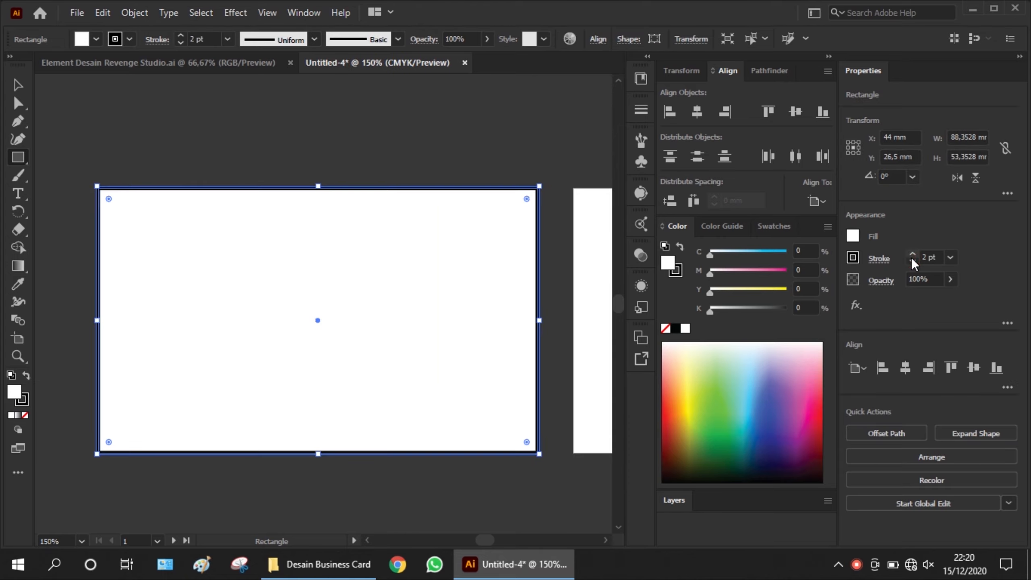
{"action": "left_click", "coordinate": [913, 255]}
{"action": "left_click", "coordinate": [930, 257]}
{"action": "key", "text": "ctrl+a"}
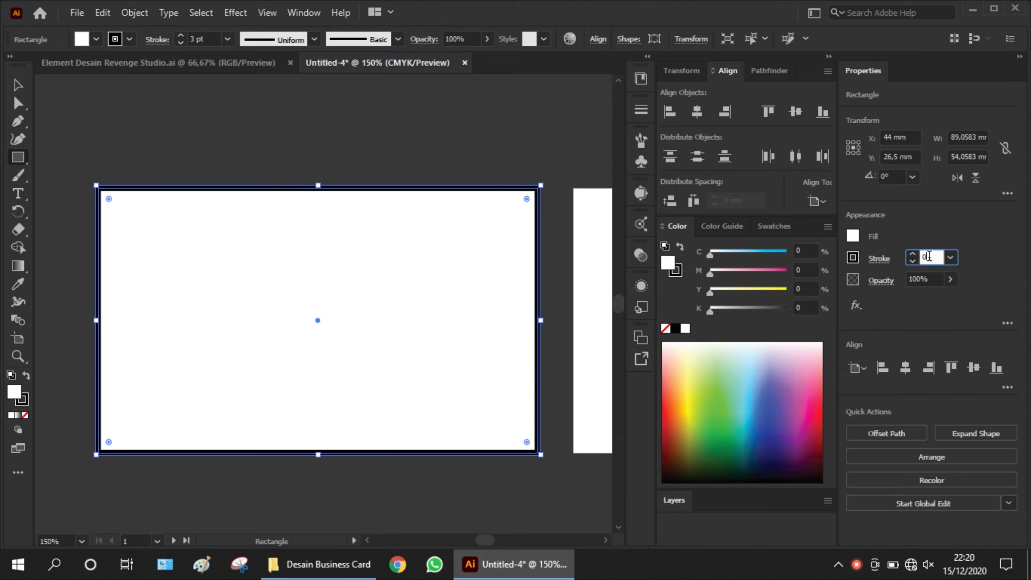
{"action": "key", "text": "Return"}
{"action": "left_click", "coordinate": [496, 152]}
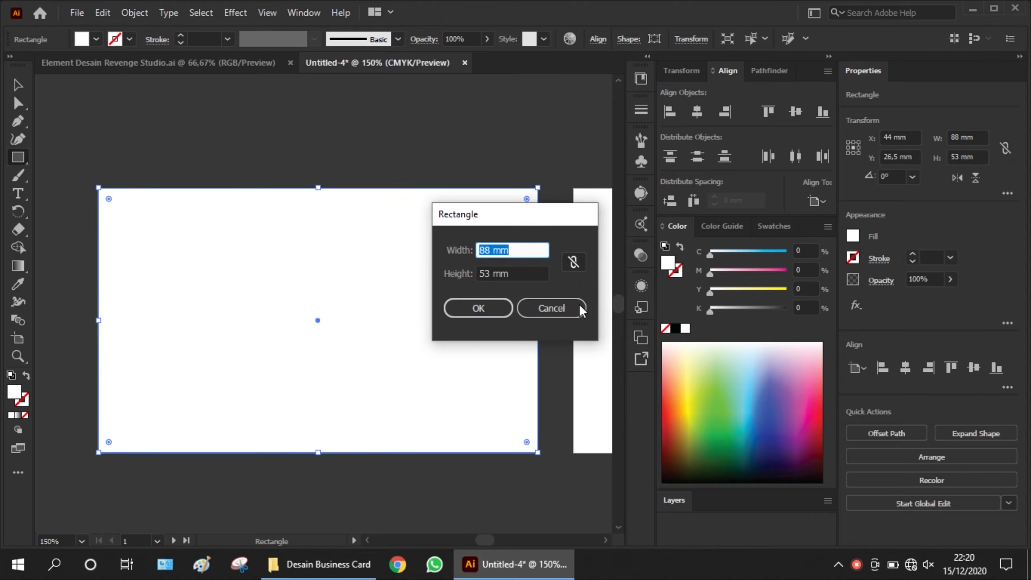
{"action": "left_click", "coordinate": [577, 305]}
{"action": "left_click", "coordinate": [17, 85]}
{"action": "left_click", "coordinate": [189, 112]}
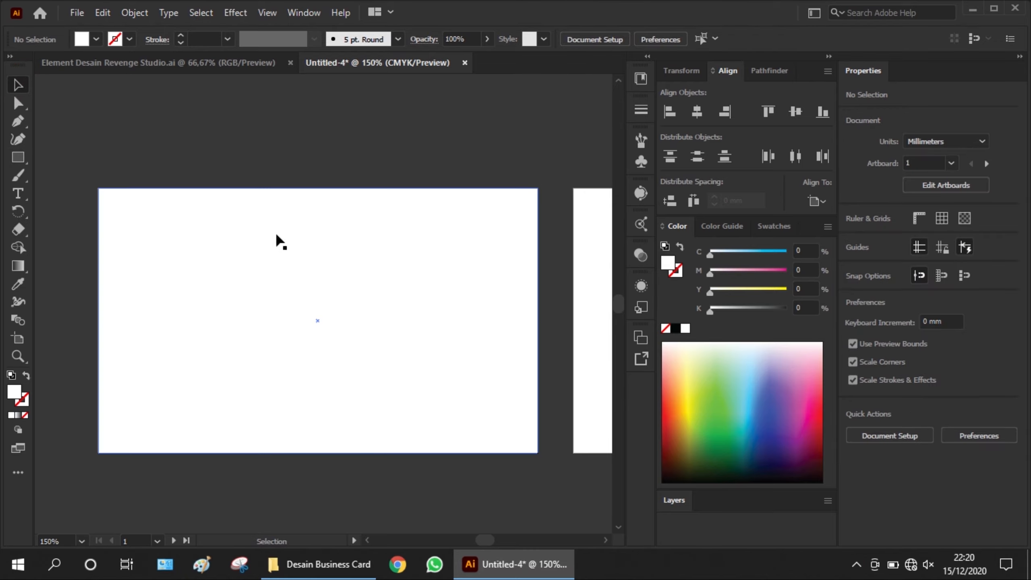
Step: Draw a closed Pen path over the first card's left part, about 54 by 53 mm, with a bulging right edge and a curved notch at the bottom
{"action": "left_click", "coordinate": [18, 124]}
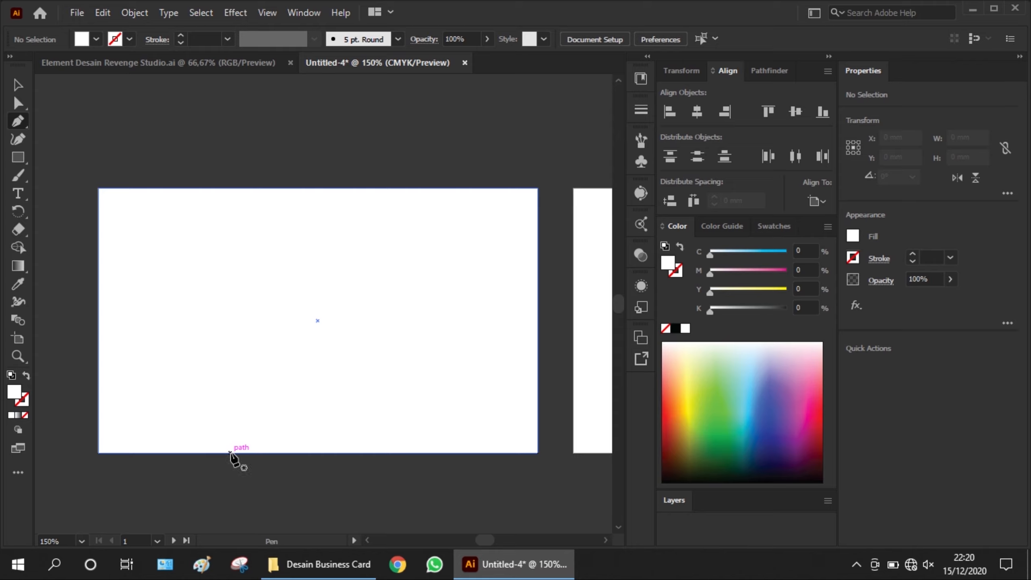
{"action": "left_click", "coordinate": [230, 451]}
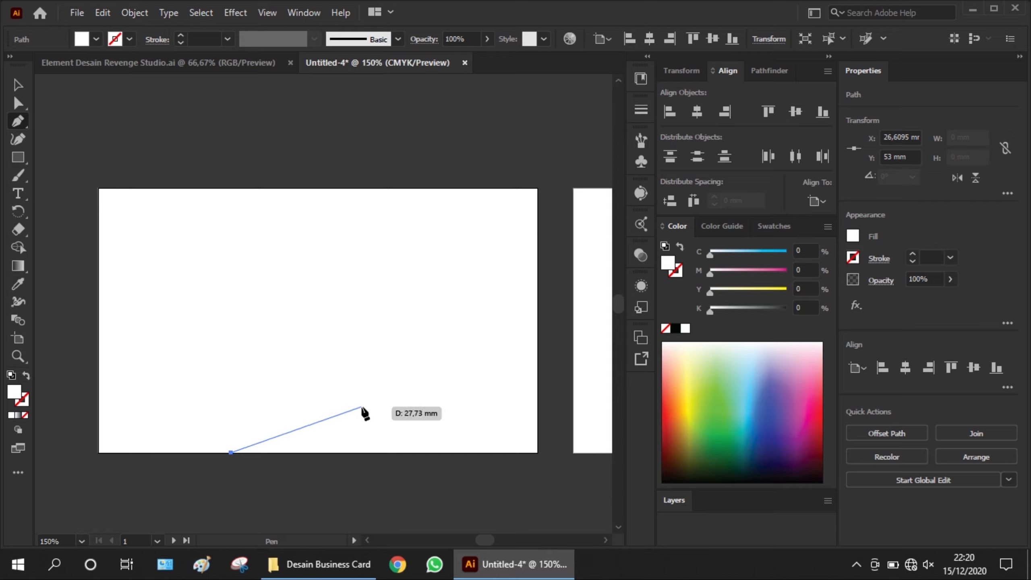
{"action": "left_click_drag", "start_coordinate": [368, 406], "coordinate": [461, 419]}
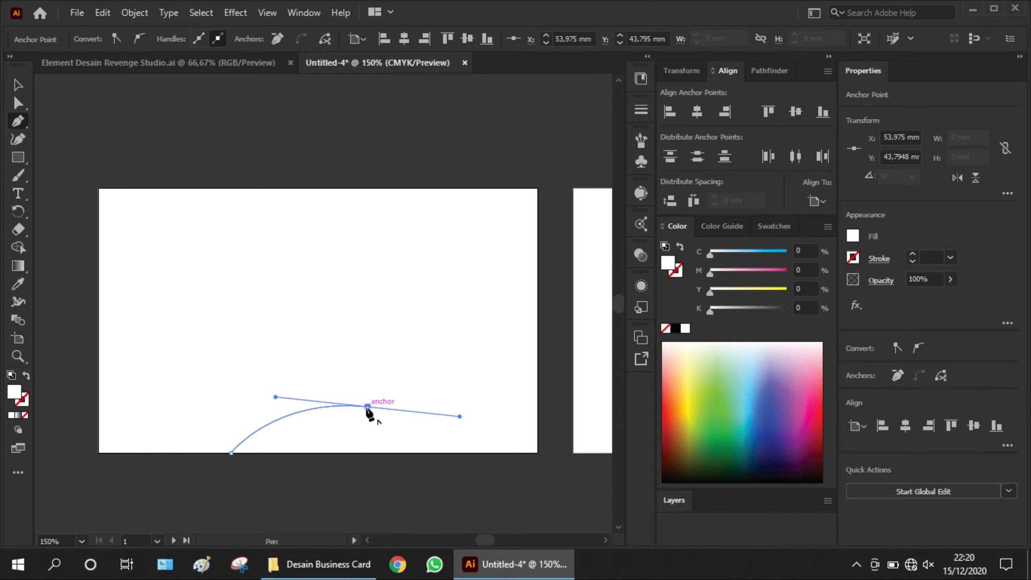
{"action": "left_click", "coordinate": [367, 406]}
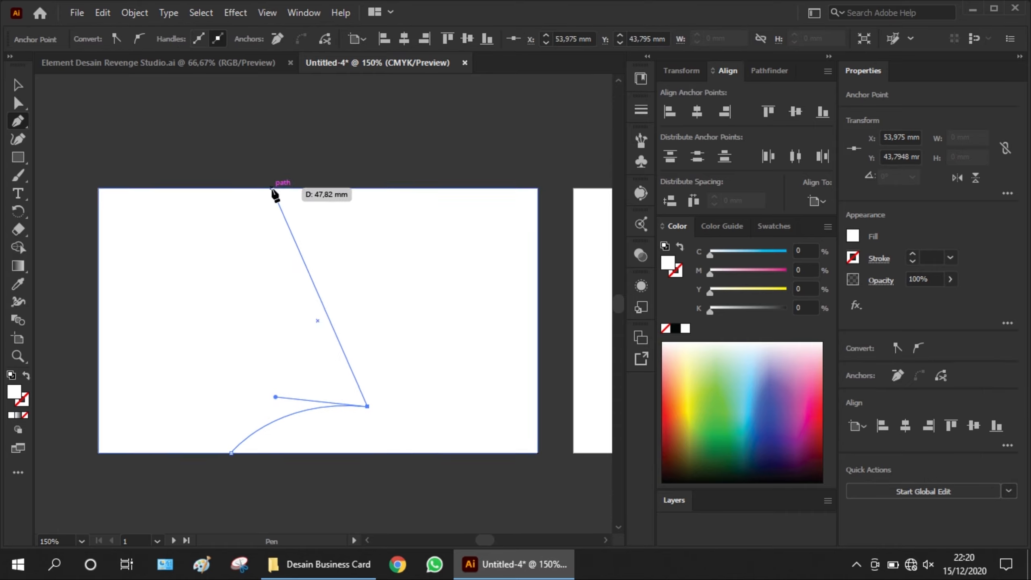
{"action": "left_click_drag", "start_coordinate": [272, 188], "coordinate": [162, 199]}
{"action": "scroll", "coordinate": [203, 201], "scroll_direction": "down", "scroll_amount": 4}
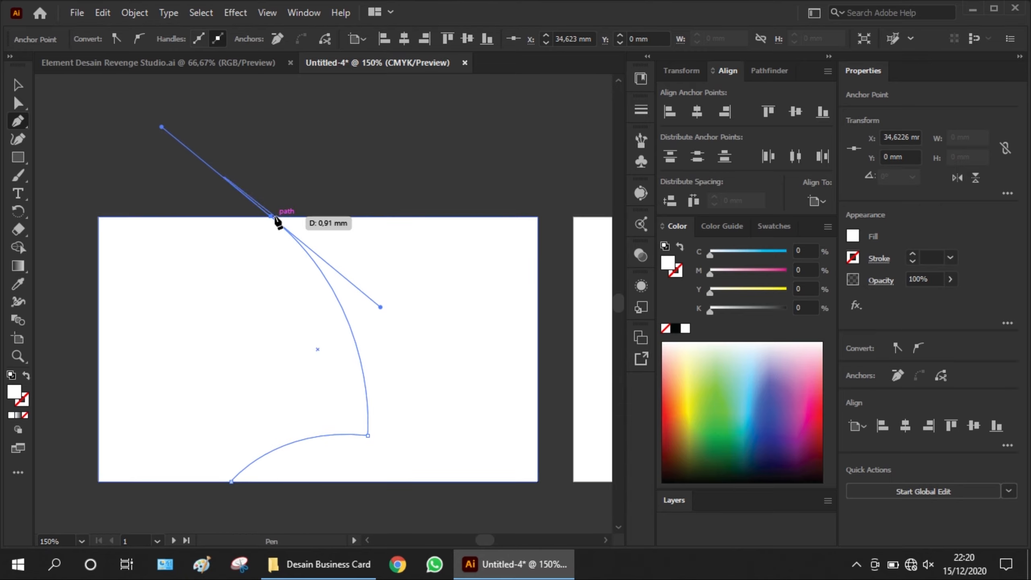
{"action": "left_click", "coordinate": [271, 216]}
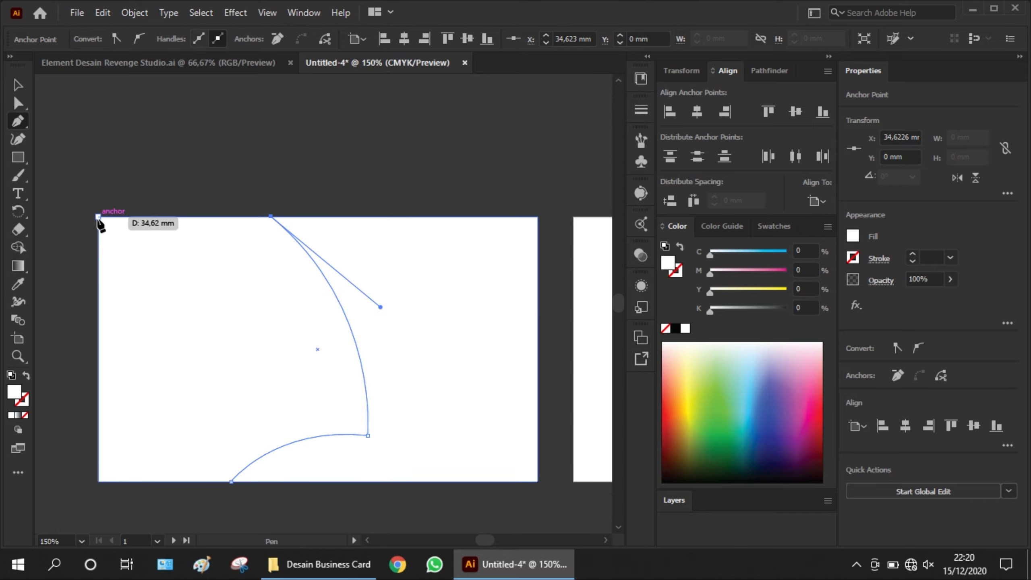
{"action": "left_click", "coordinate": [98, 216]}
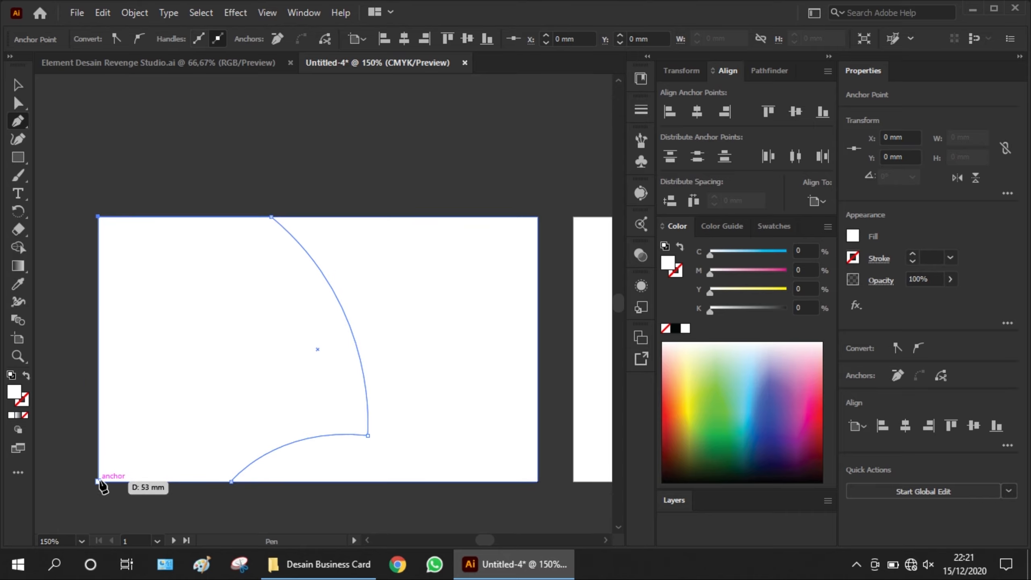
{"action": "left_click", "coordinate": [98, 482]}
{"action": "left_click", "coordinate": [231, 482]}
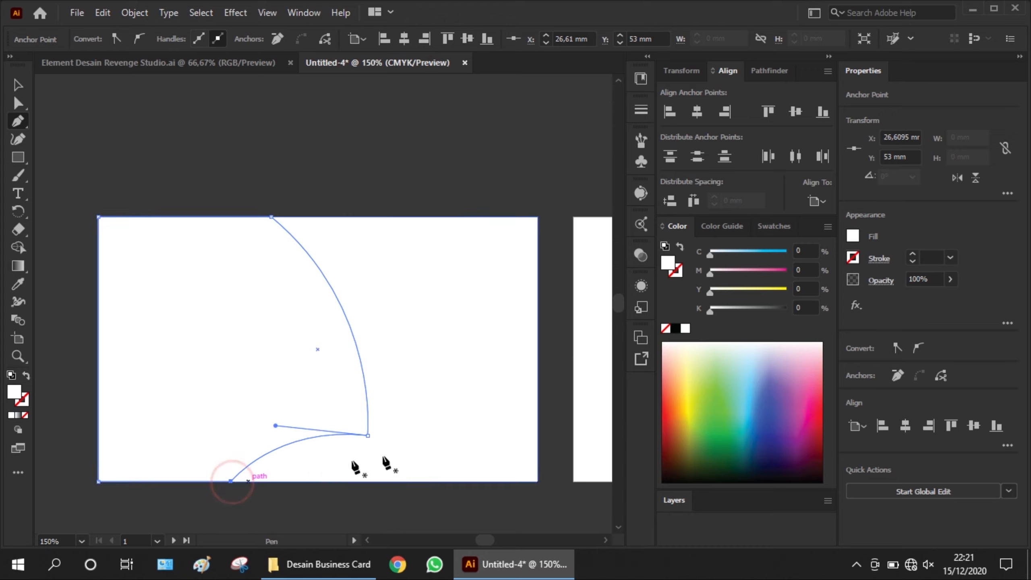
Step: Fill the curved shape with 94% black and deselect it
{"action": "left_click", "coordinate": [772, 227]}
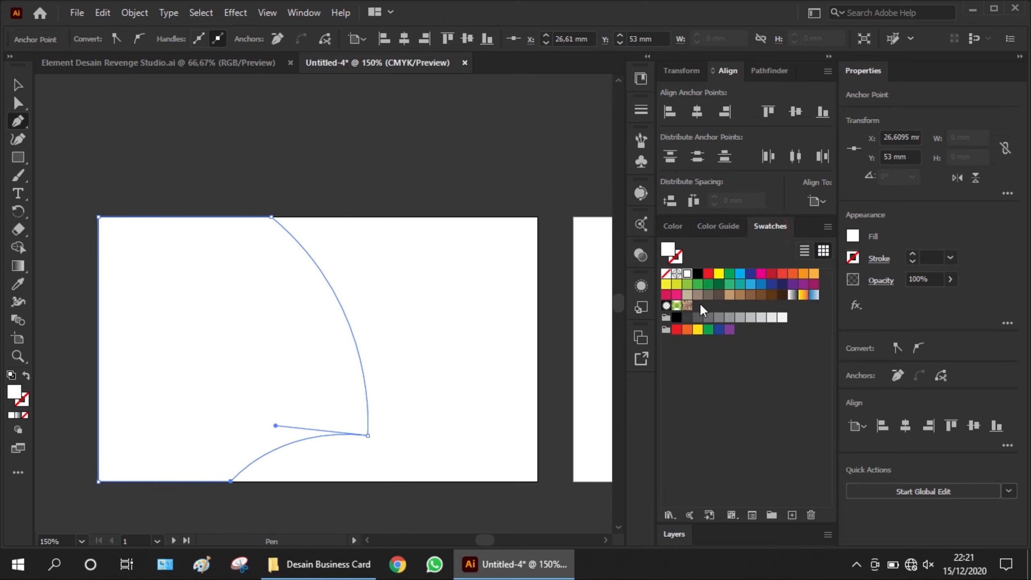
{"action": "left_click", "coordinate": [688, 317]}
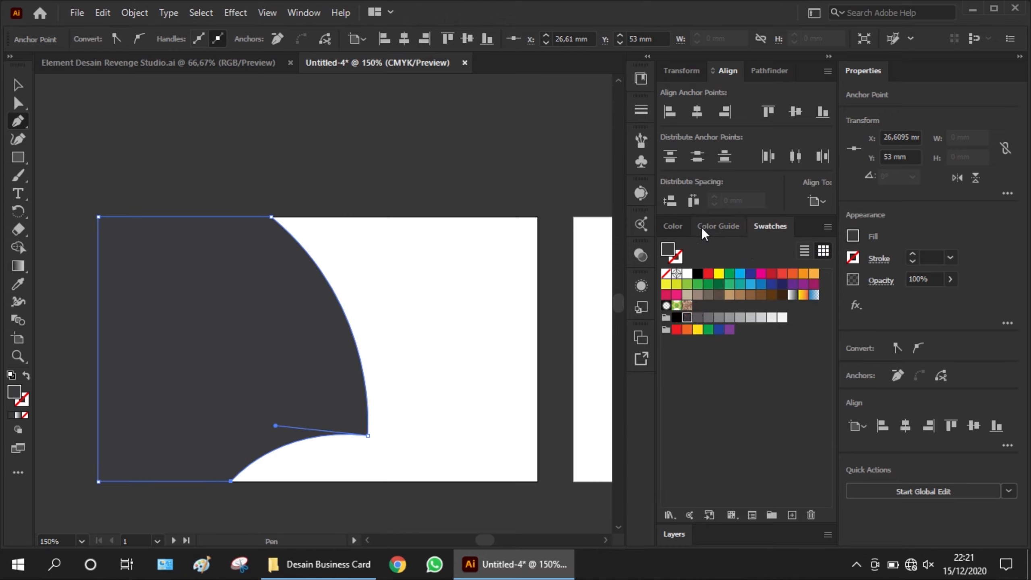
{"action": "left_click", "coordinate": [674, 227]}
{"action": "left_click", "coordinate": [804, 307]}
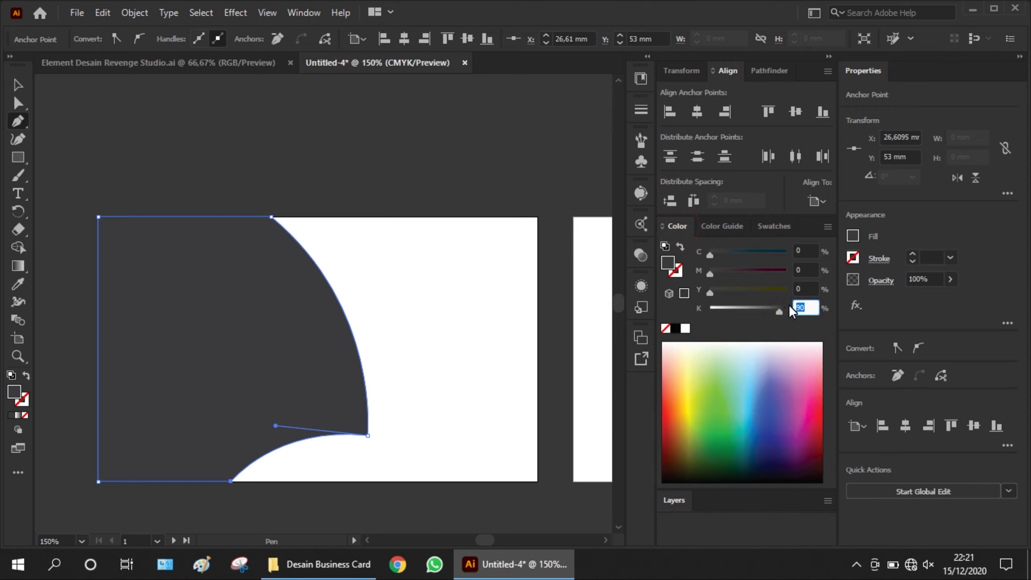
{"action": "key", "text": "Return"}
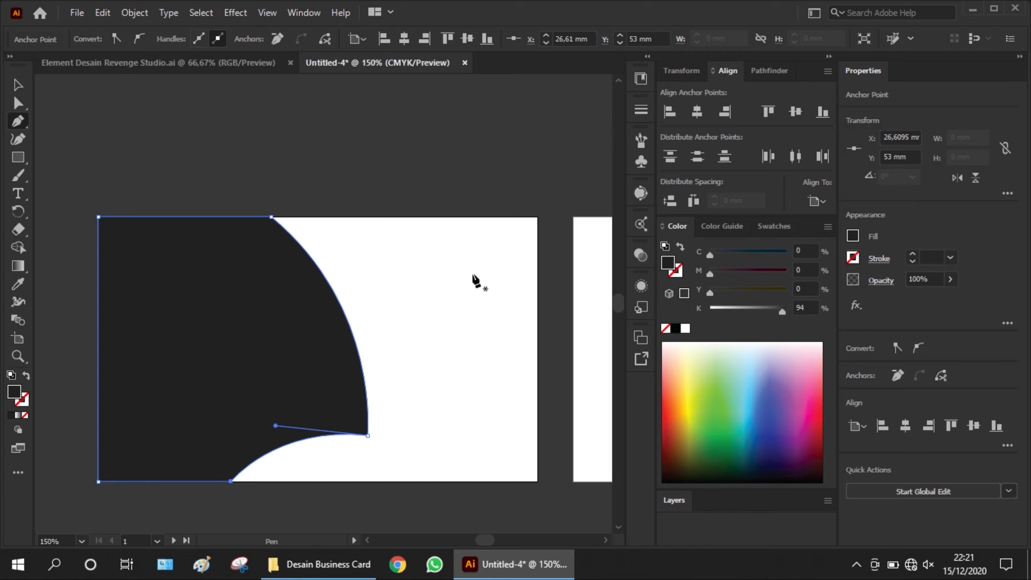
{"action": "left_click", "coordinate": [18, 85]}
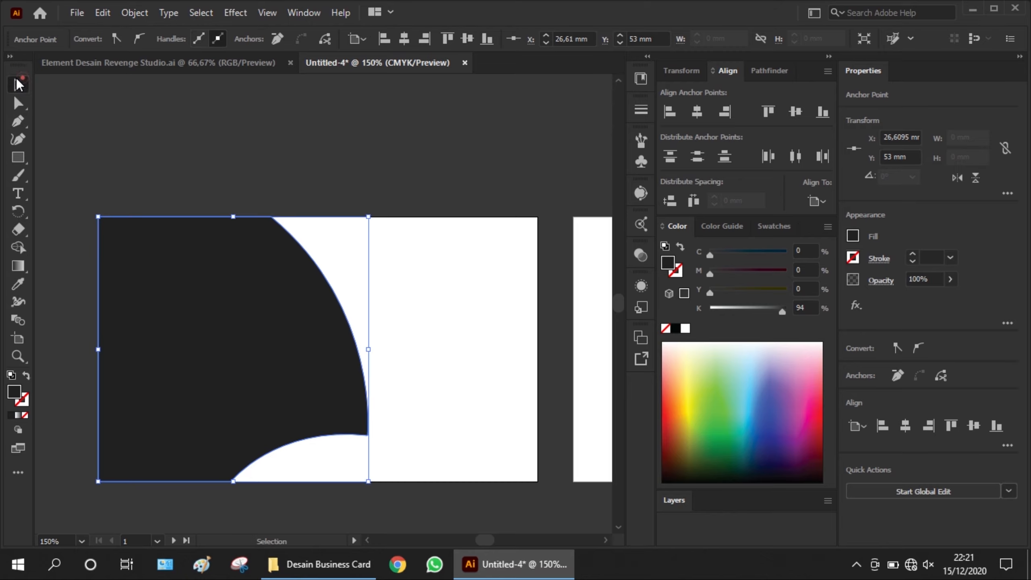
{"action": "left_click", "coordinate": [276, 152]}
Step: Copy the dark curved shape and paste the duplicate directly behind the original
{"action": "left_click", "coordinate": [269, 318]}
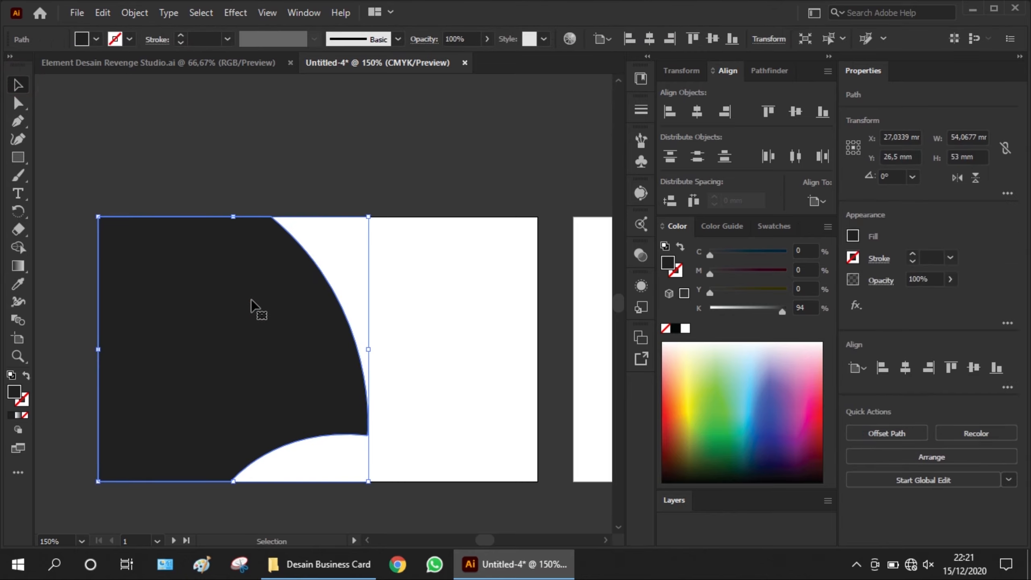
{"action": "left_click", "coordinate": [103, 12]}
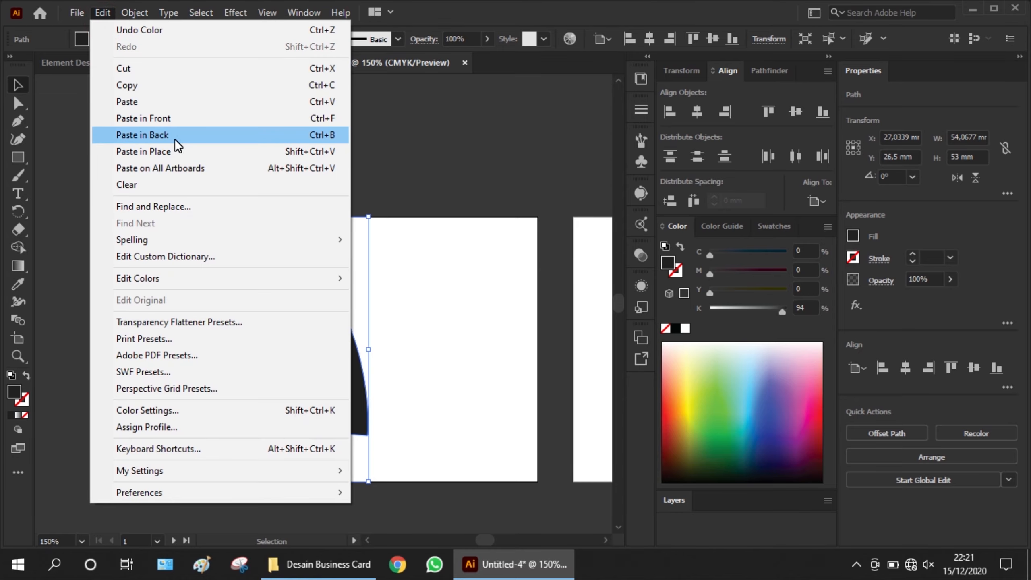
{"action": "left_click", "coordinate": [161, 86]}
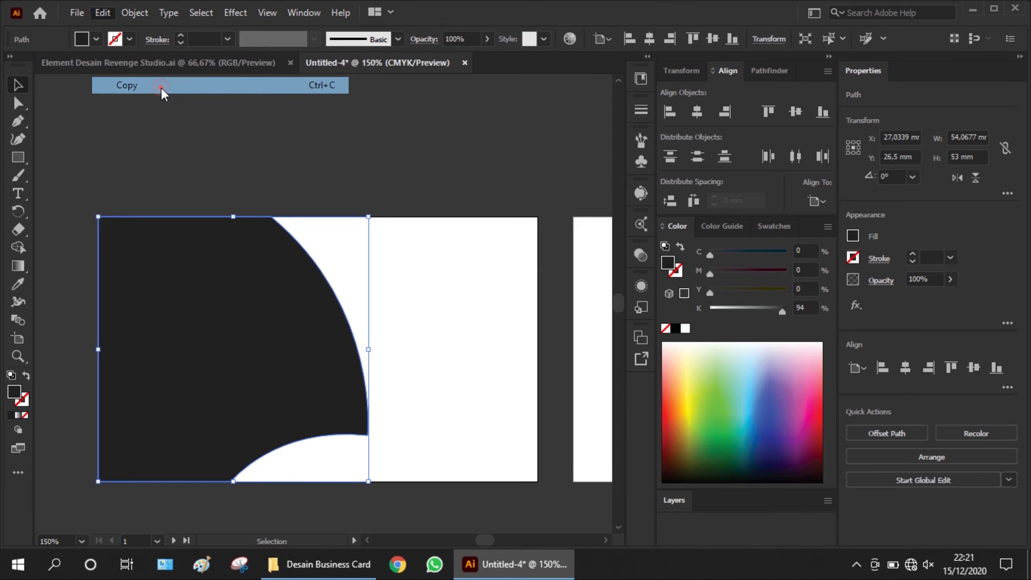
{"action": "left_click", "coordinate": [102, 13]}
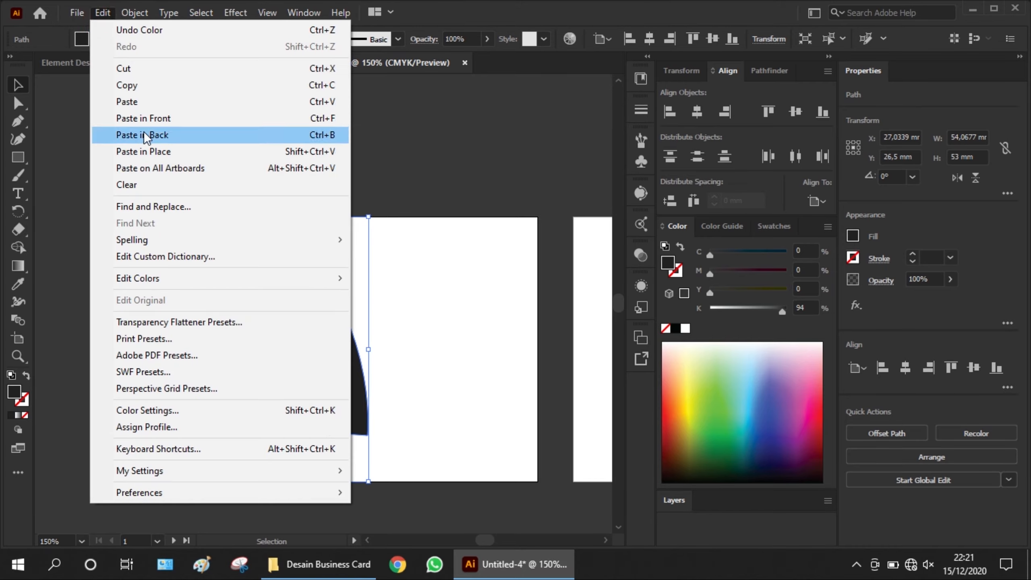
{"action": "left_click", "coordinate": [161, 135]}
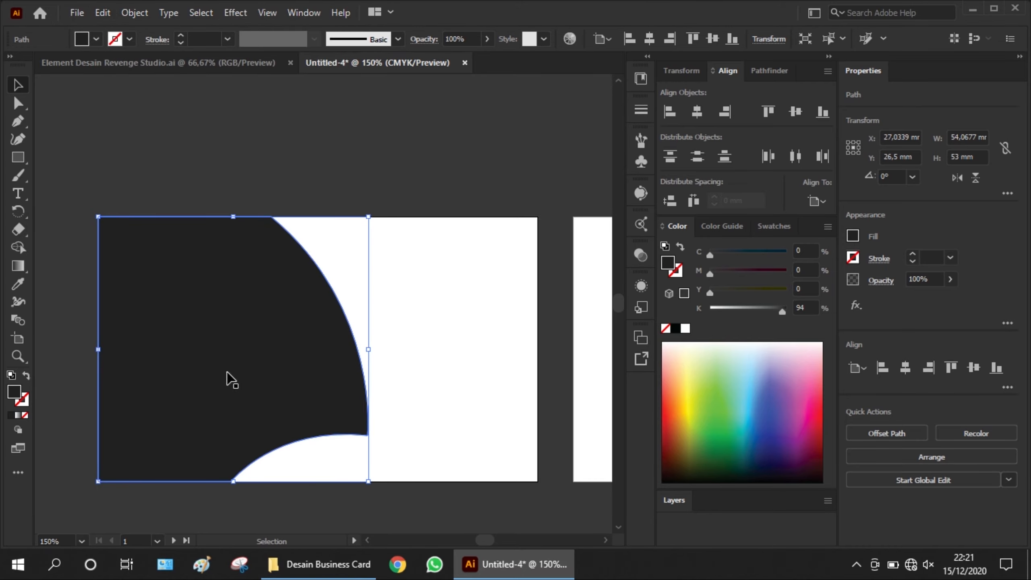
Step: Scale the duplicate to about 46.6 by 45.7 mm and shift it right along the card's top edge, past the original's curve
{"action": "left_click_drag", "start_coordinate": [100, 480], "coordinate": [143, 426]}
{"action": "left_click", "coordinate": [159, 403]}
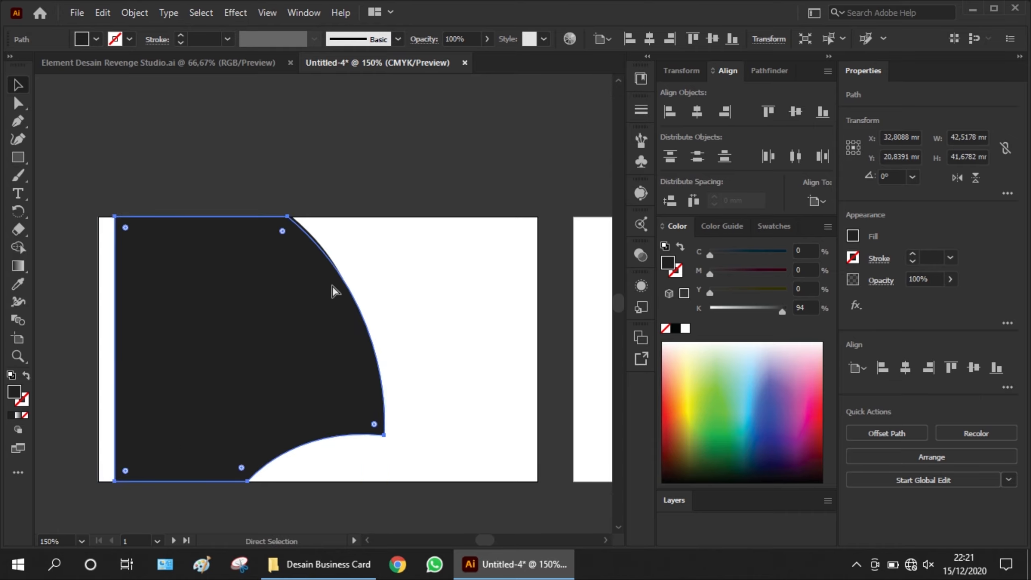
{"action": "left_click_drag", "start_coordinate": [332, 266], "coordinate": [351, 275]}
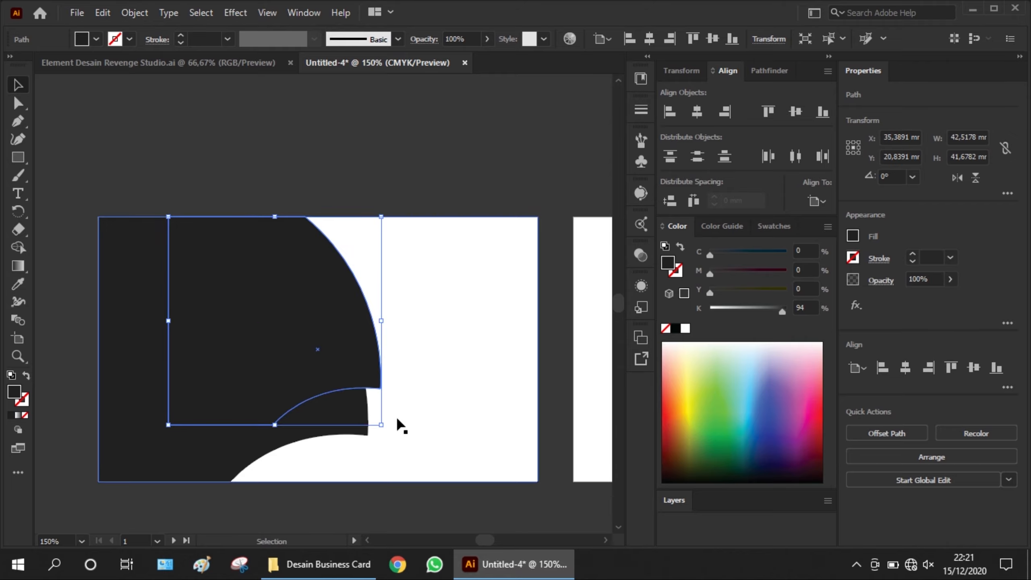
{"action": "left_click_drag", "start_coordinate": [382, 427], "coordinate": [403, 449]}
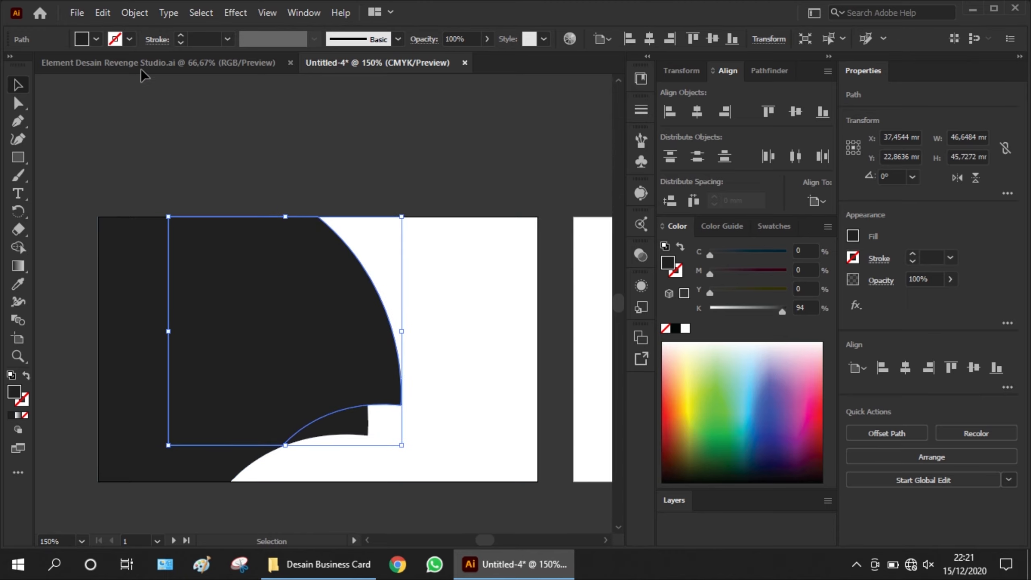
Step: Fill the duplicate behind the dark shape with a dark red swatch and deselect it
{"action": "left_click", "coordinate": [764, 229]}
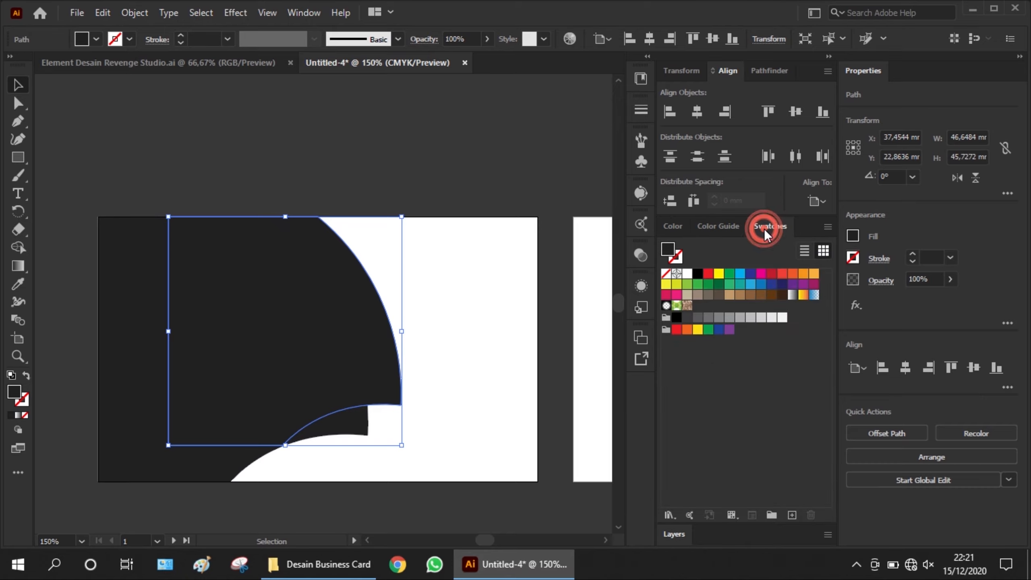
{"action": "left_click", "coordinate": [773, 275]}
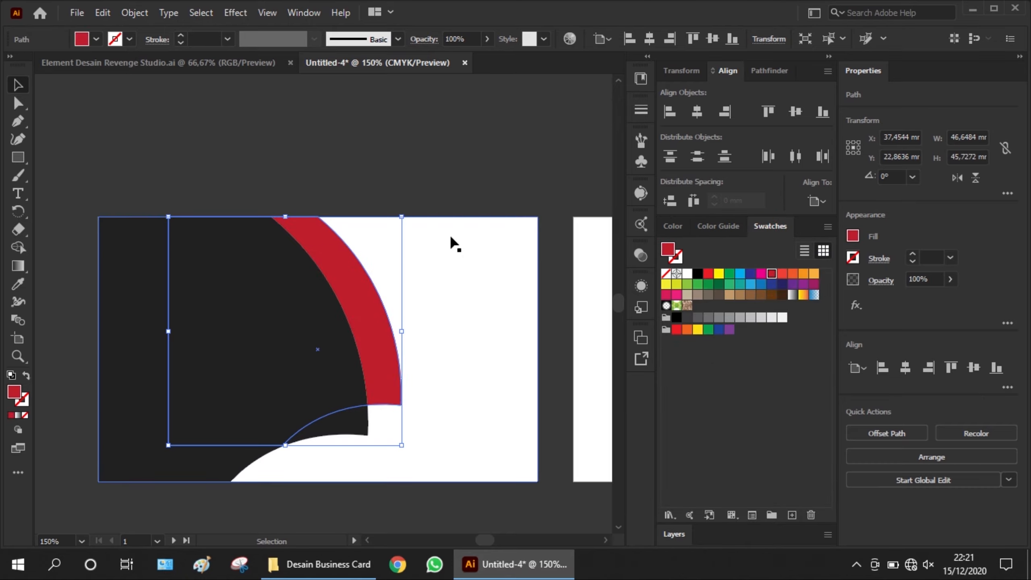
{"action": "left_click", "coordinate": [371, 305], "text": "shift"}
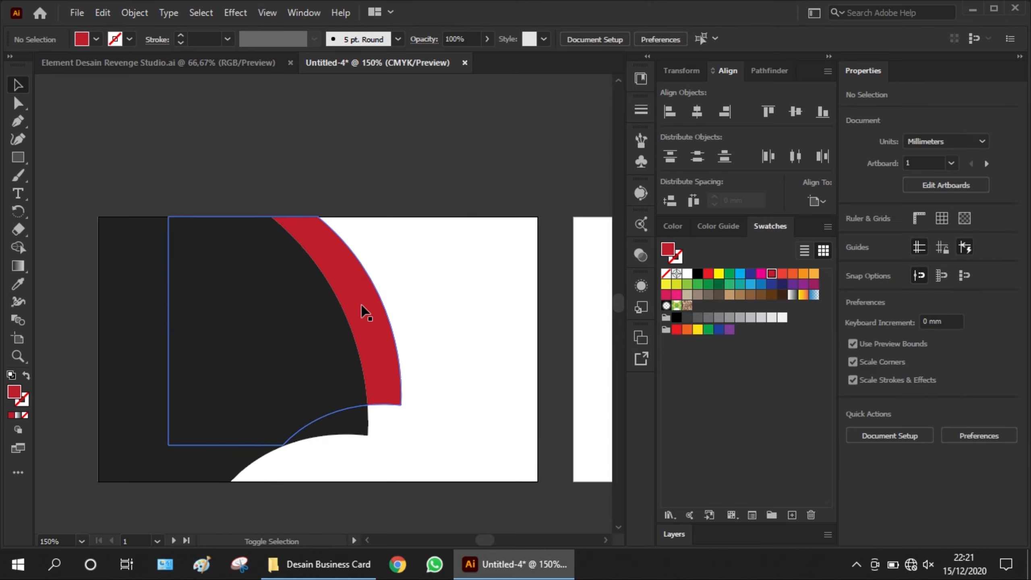
Step: Shift the dark red shape left along the card's top edge to about X 35.6 mm
{"action": "left_click", "coordinate": [376, 305]}
{"action": "left_click_drag", "start_coordinate": [381, 317], "coordinate": [365, 309]}
{"action": "left_click", "coordinate": [360, 307]}
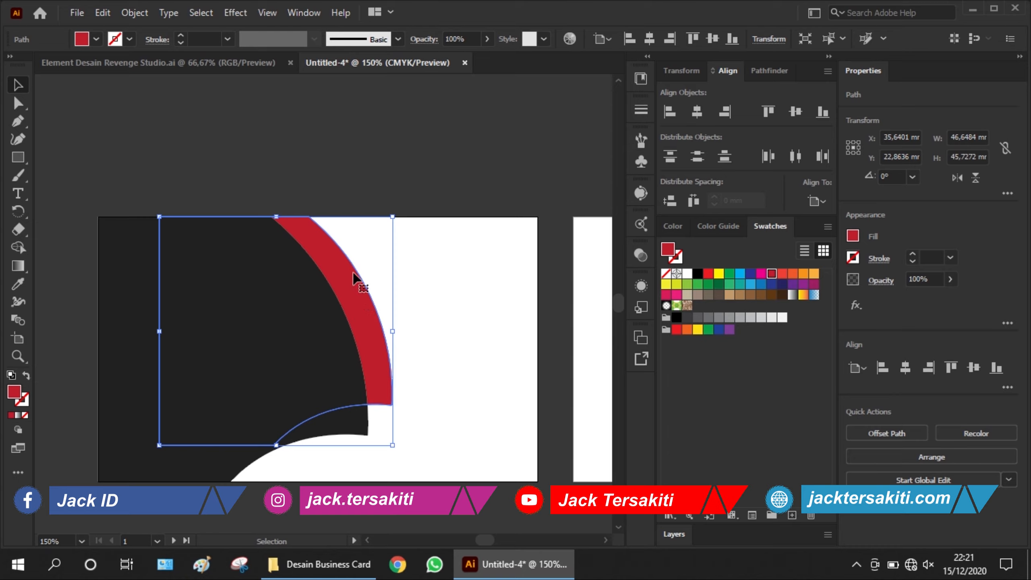
Step: Move the anchor at the upper end of the dark red shape's outer curve left along the card's top edge to about X 37 mm
{"action": "scroll", "coordinate": [311, 241], "scroll_direction": "up", "scroll_amount": 1}
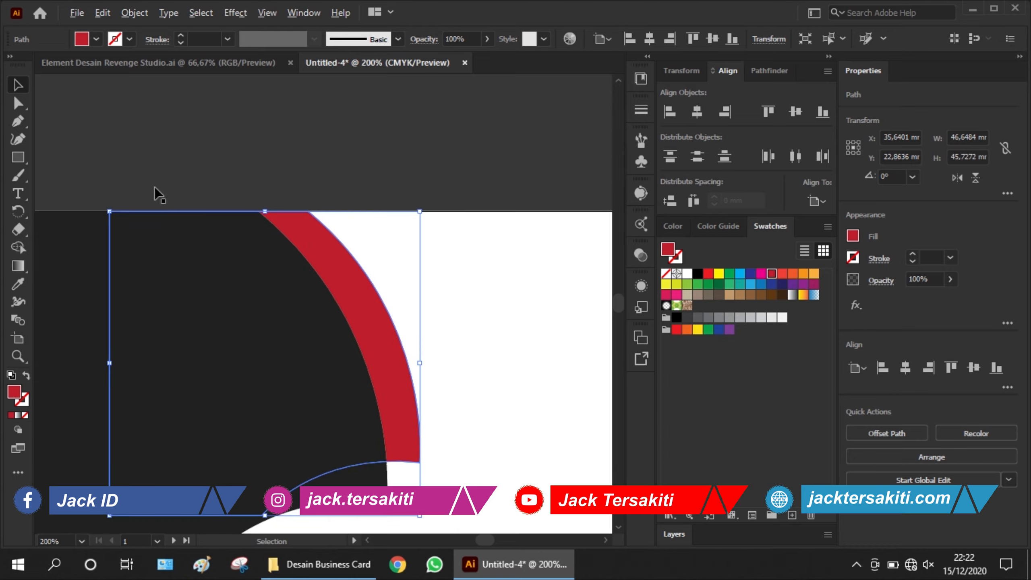
{"action": "left_click", "coordinate": [18, 103]}
{"action": "left_click", "coordinate": [308, 211]}
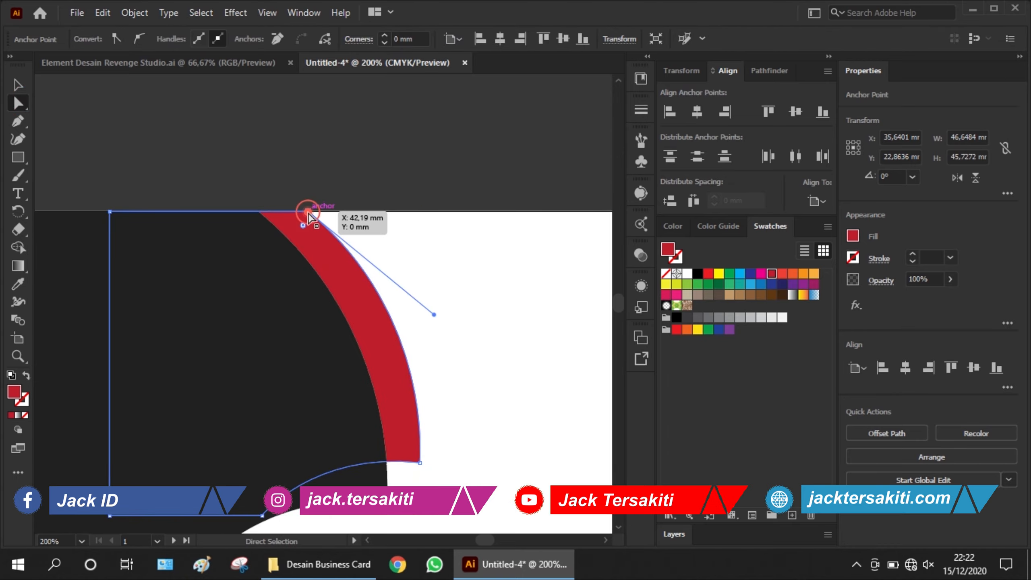
{"action": "left_click", "coordinate": [308, 211], "text": "shift"}
{"action": "left_click", "coordinate": [307, 212]}
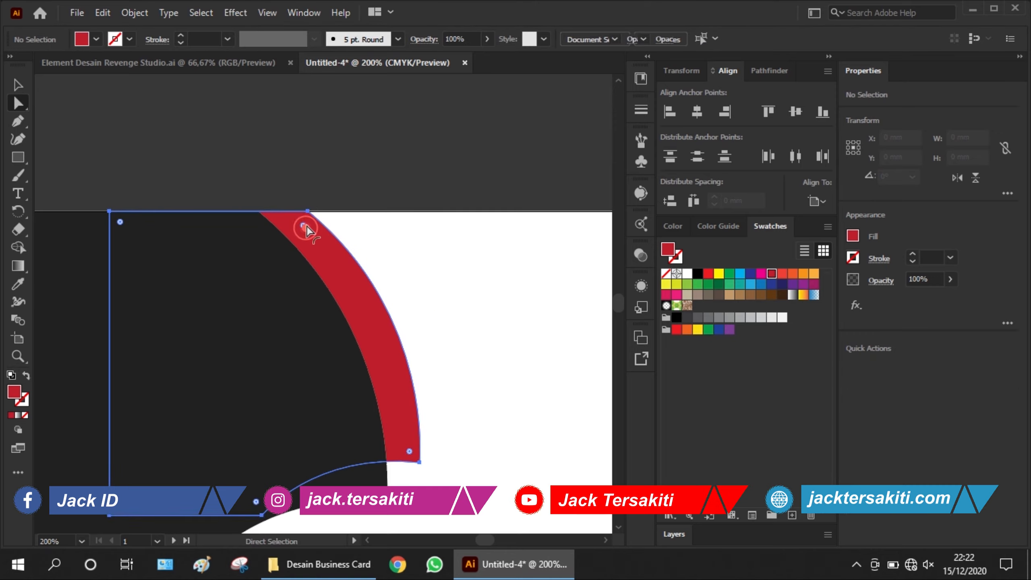
{"action": "left_click_drag", "start_coordinate": [308, 212], "coordinate": [275, 212]}
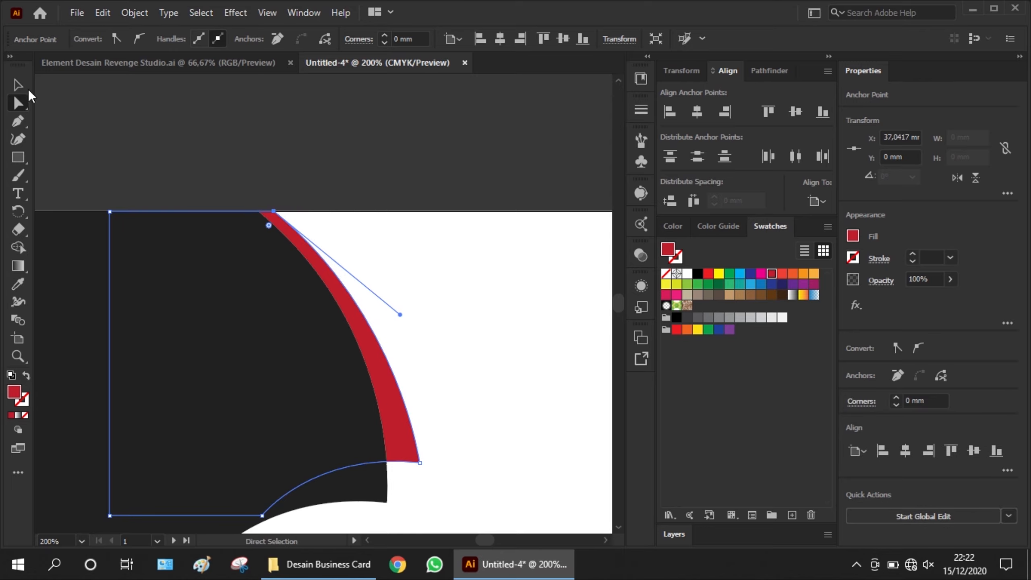
Step: Shift the whole dark red shape right to about X 37.2 mm and its upper curve anchor left to about X 37.7 mm
{"action": "left_click", "coordinate": [18, 85]}
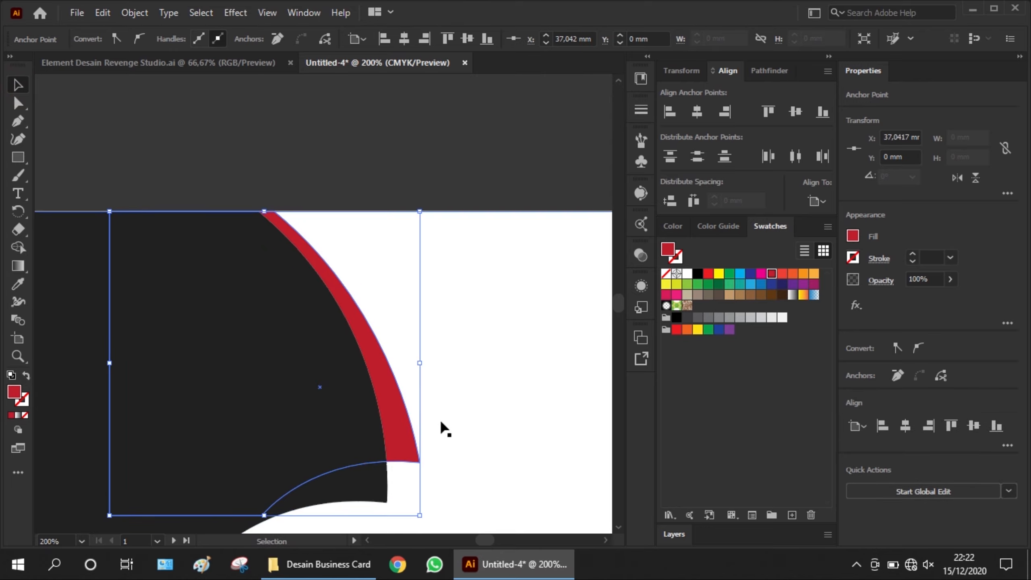
{"action": "left_click_drag", "start_coordinate": [382, 380], "coordinate": [392, 380]}
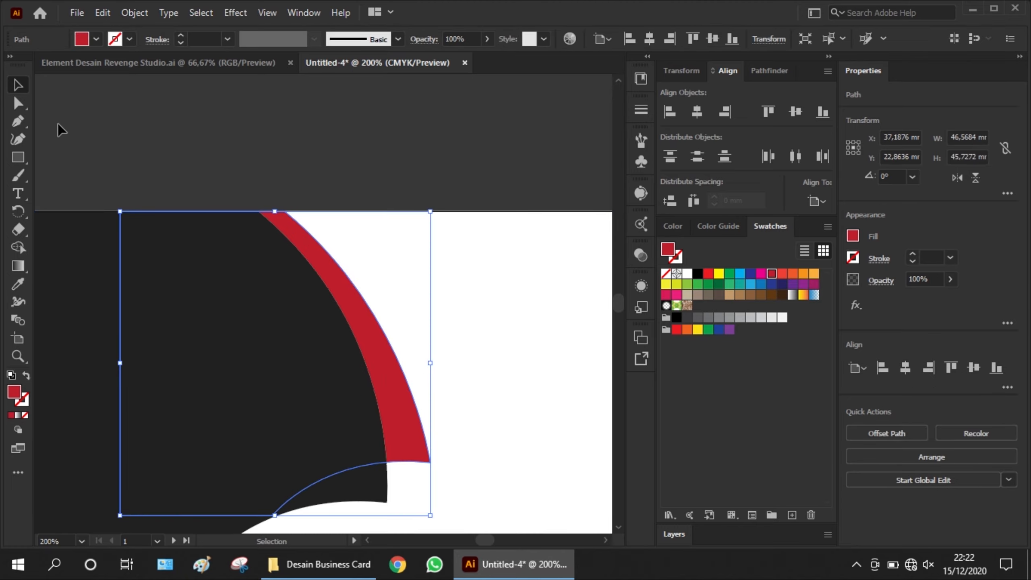
{"action": "left_click", "coordinate": [18, 103]}
{"action": "left_click", "coordinate": [285, 211]}
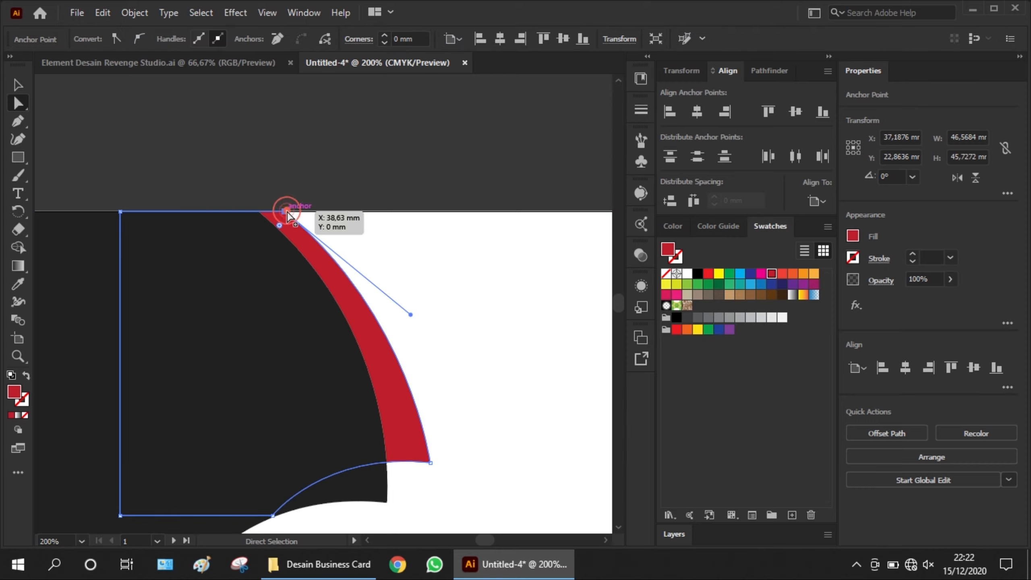
{"action": "left_click_drag", "start_coordinate": [289, 217], "coordinate": [281, 217]}
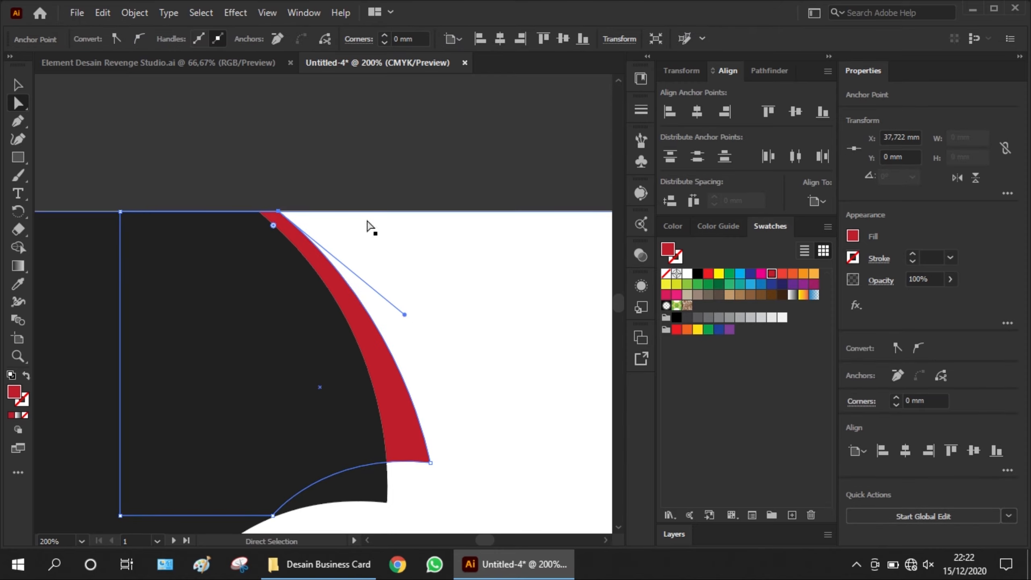
{"action": "left_click", "coordinate": [299, 115]}
Step: Copy the reshaped dark red shape and paste the duplicate directly behind it
{"action": "left_click", "coordinate": [382, 358]}
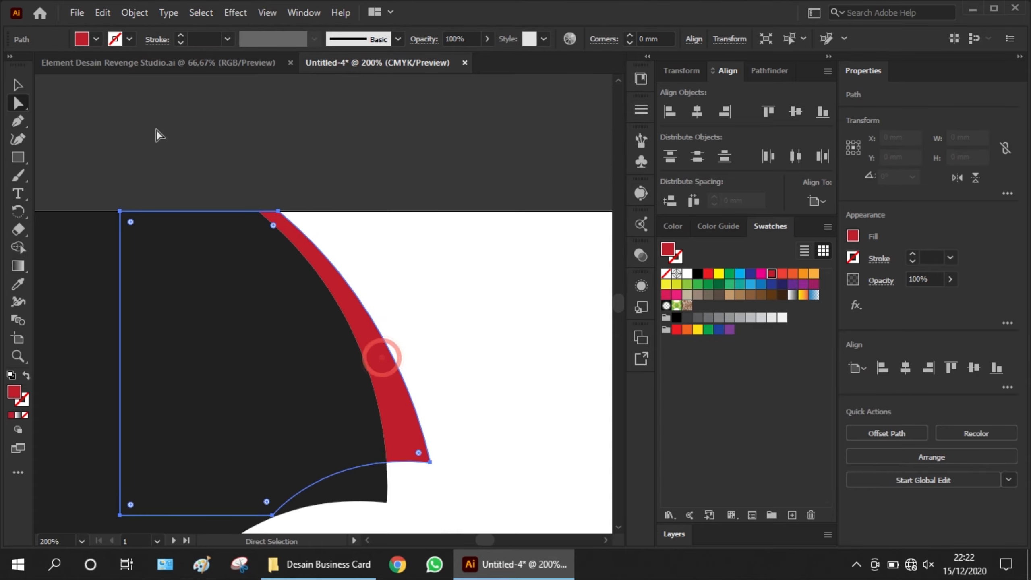
{"action": "left_click", "coordinate": [18, 85]}
{"action": "left_click", "coordinate": [105, 14]}
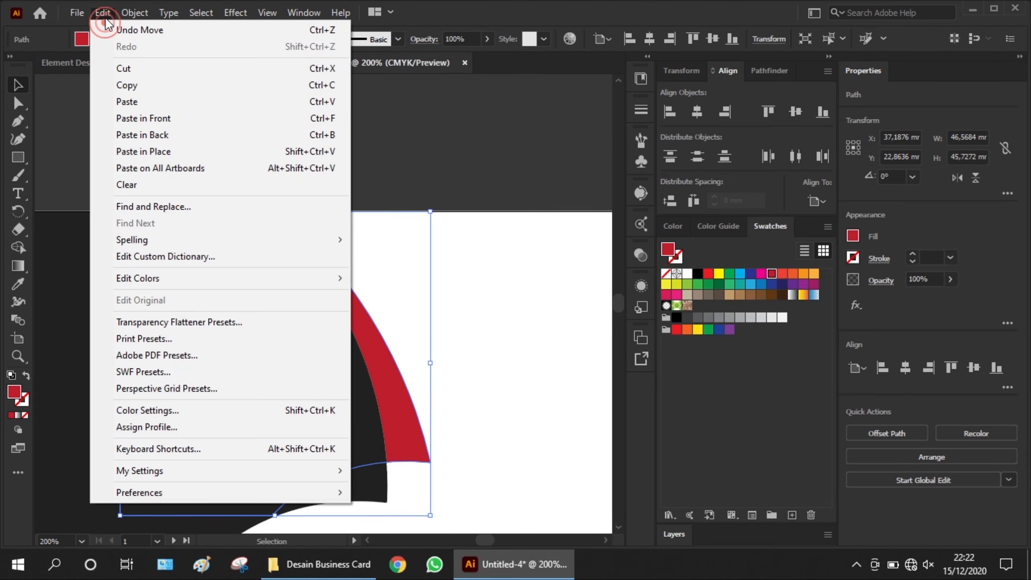
{"action": "left_click", "coordinate": [133, 83]}
{"action": "left_click", "coordinate": [108, 14]}
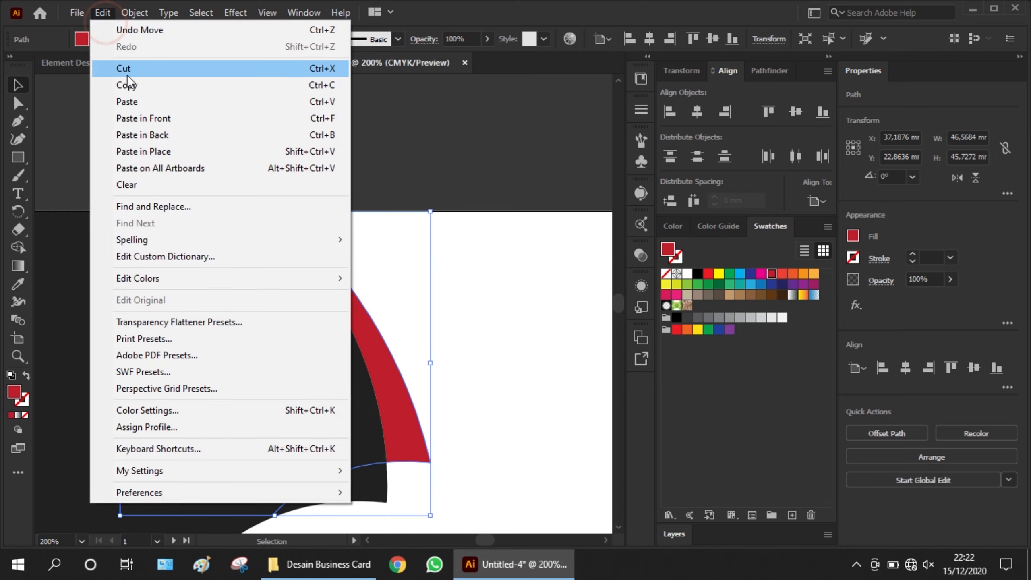
{"action": "left_click", "coordinate": [156, 136]}
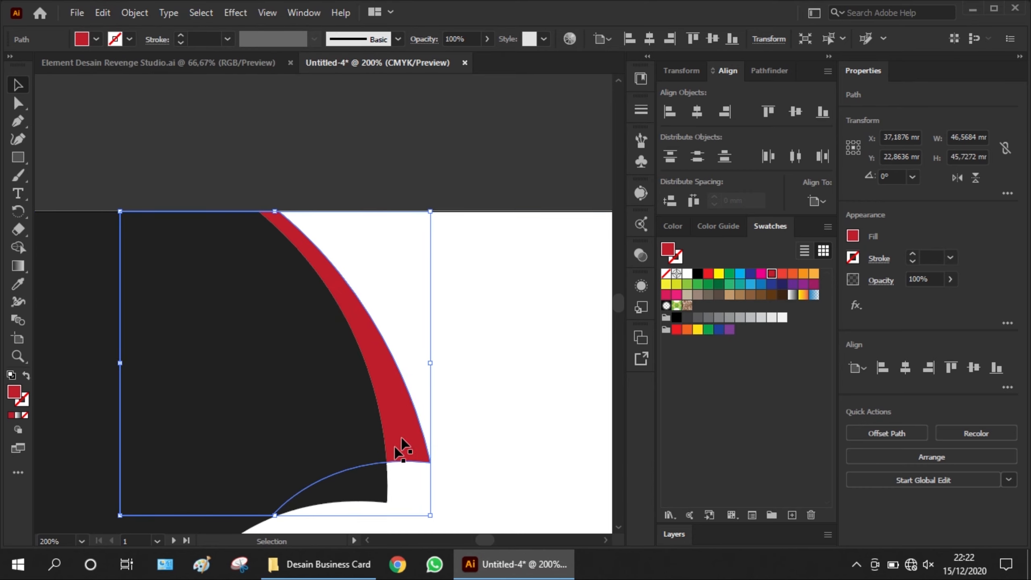
Step: Scale the pasted duplicate to about 40 by 39.3 mm from its upper right corner and shift it right past the dark red curve
{"action": "left_click_drag", "start_coordinate": [119, 516], "coordinate": [164, 473]}
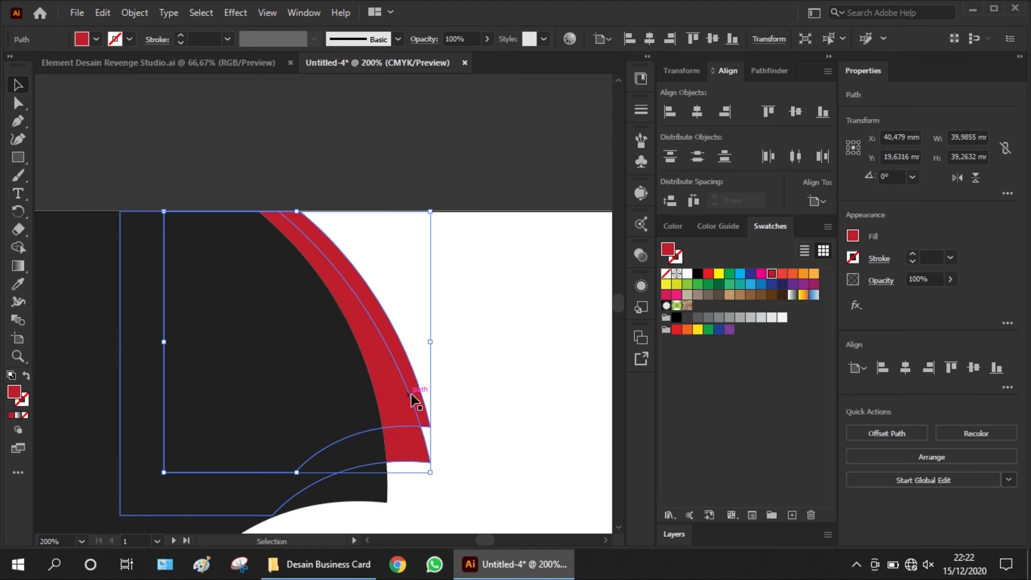
{"action": "left_click_drag", "start_coordinate": [419, 401], "coordinate": [439, 402]}
Step: Fill the rear duplicate with a bright red swatch and shift it right to X 44 mm along the card's top edge
{"action": "left_click", "coordinate": [783, 274]}
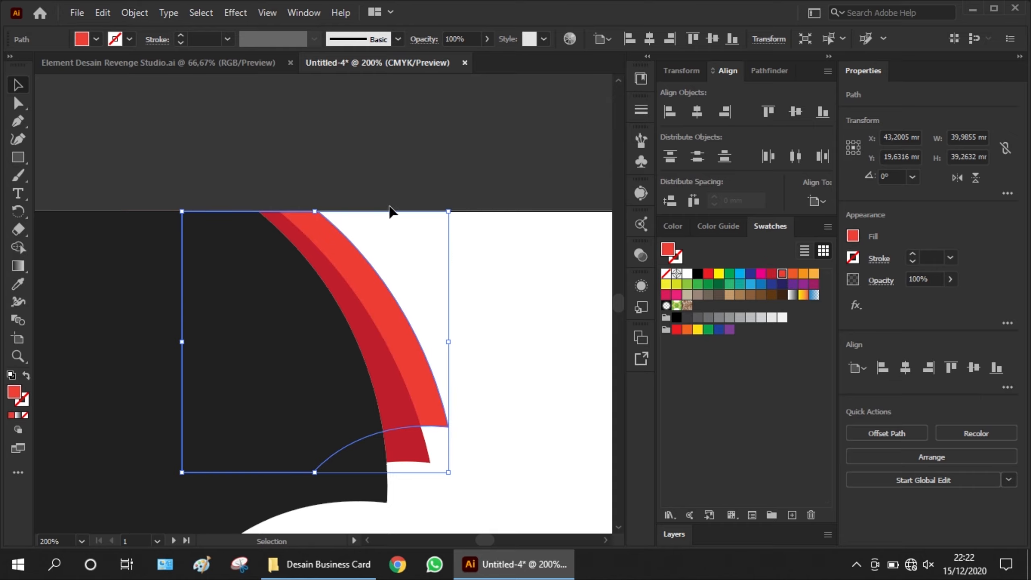
{"action": "scroll", "coordinate": [436, 258], "scroll_direction": "up", "scroll_amount": 1}
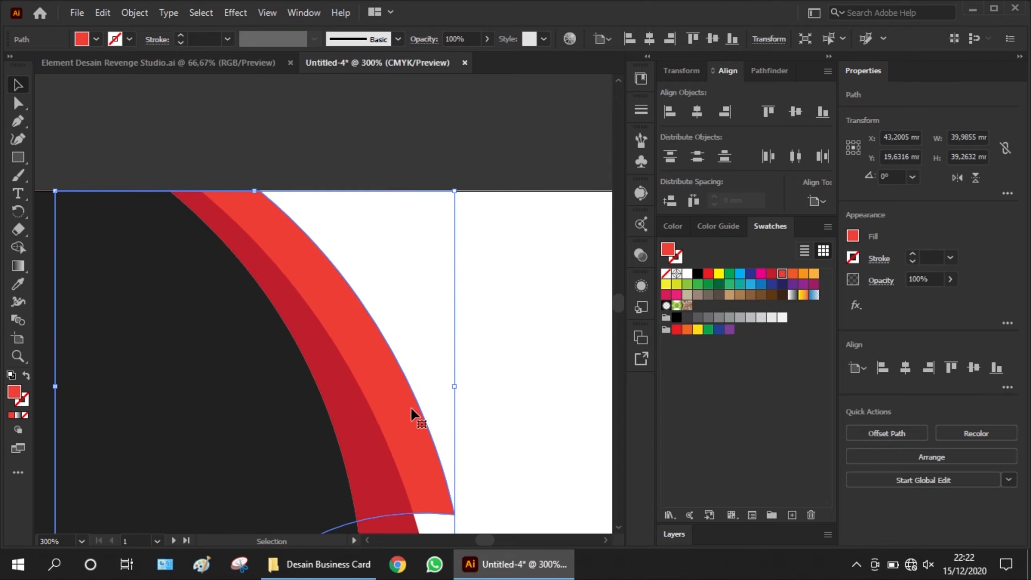
{"action": "left_click_drag", "start_coordinate": [412, 410], "coordinate": [421, 415]}
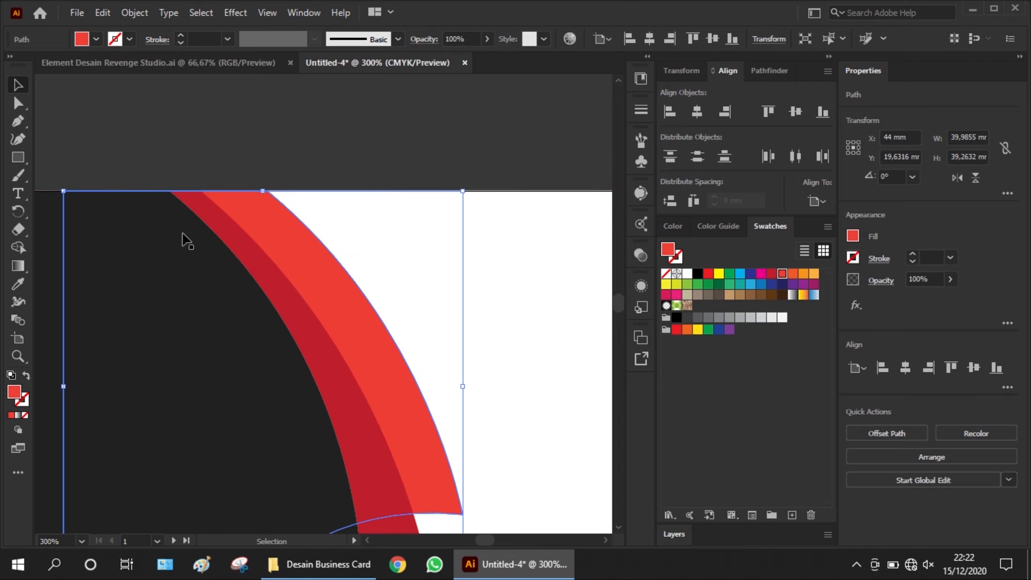
Step: Move the upper anchor of the bright red shape's outer curve left along the card's top edge to about X 40.7 mm
{"action": "left_click", "coordinate": [18, 104]}
{"action": "left_click", "coordinate": [268, 191]}
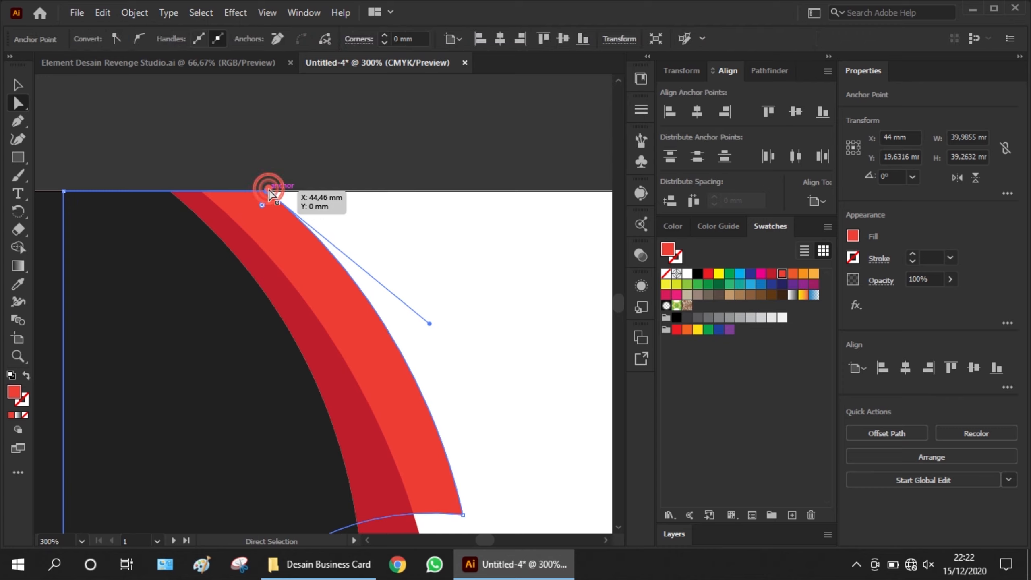
{"action": "left_click_drag", "start_coordinate": [269, 190], "coordinate": [228, 197]}
{"action": "left_click", "coordinate": [18, 86]}
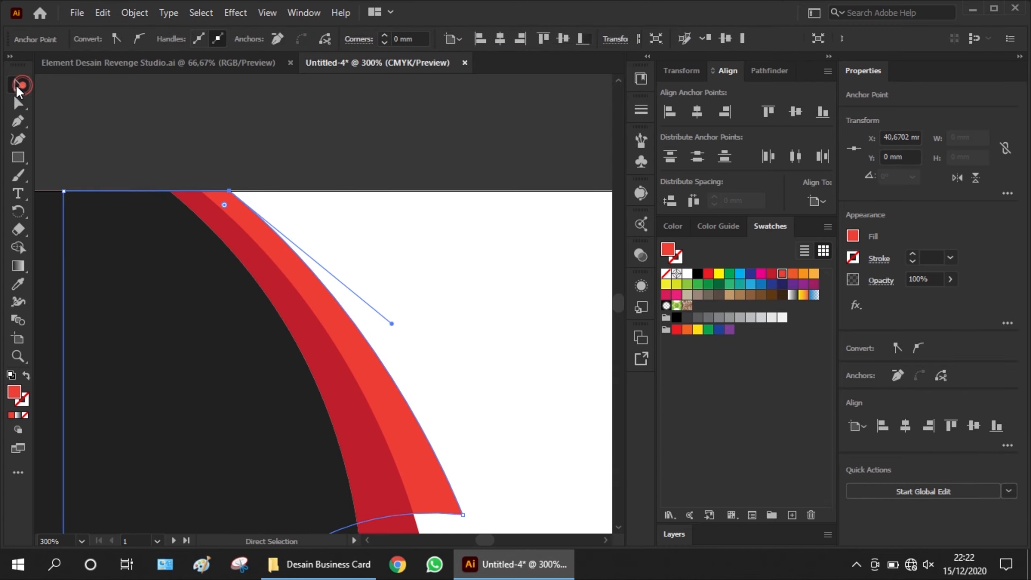
{"action": "scroll", "coordinate": [385, 207], "scroll_direction": "down", "scroll_amount": 1}
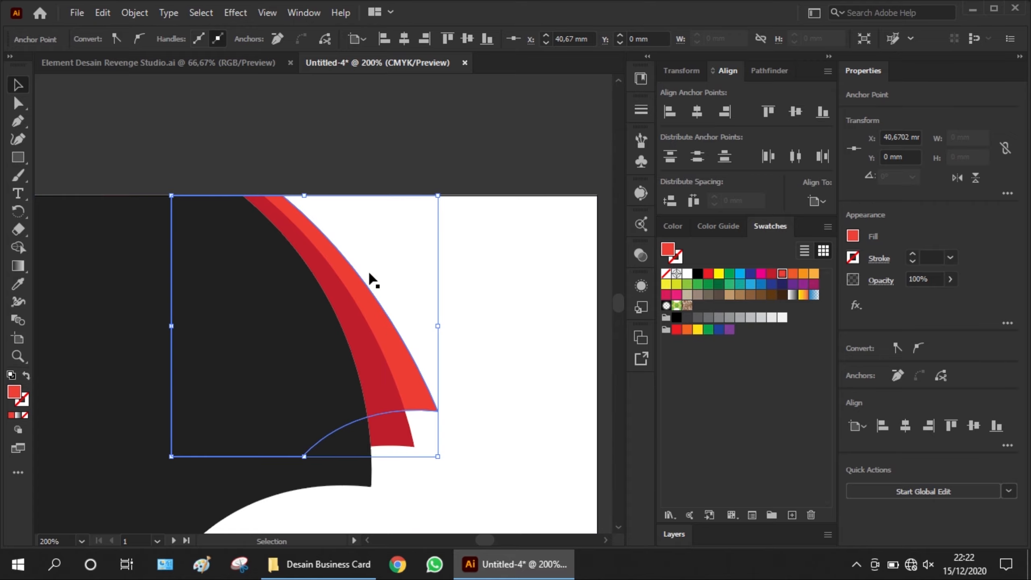
{"action": "left_click", "coordinate": [102, 13]}
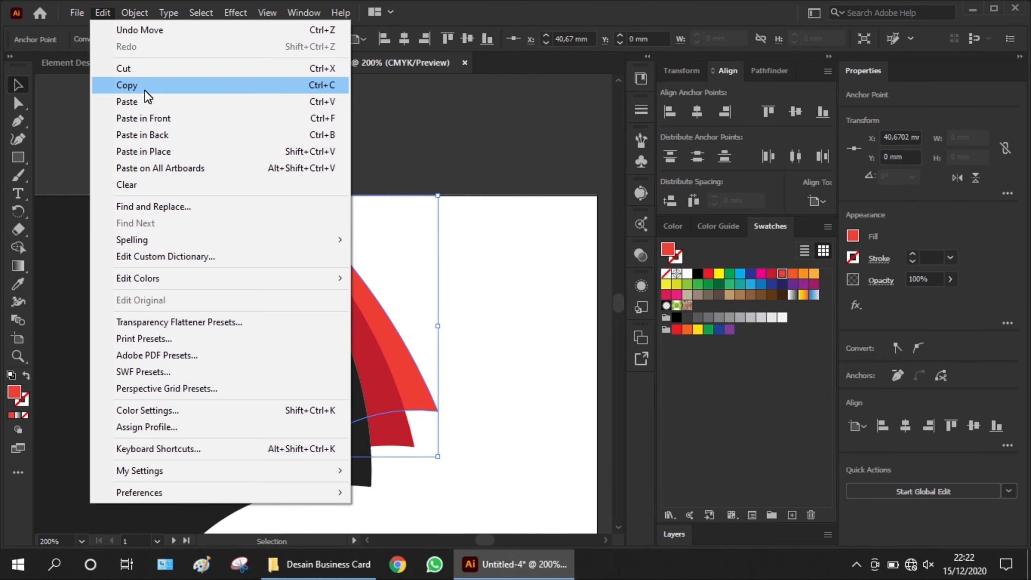
{"action": "left_click", "coordinate": [144, 89]}
{"action": "left_click", "coordinate": [112, 13]}
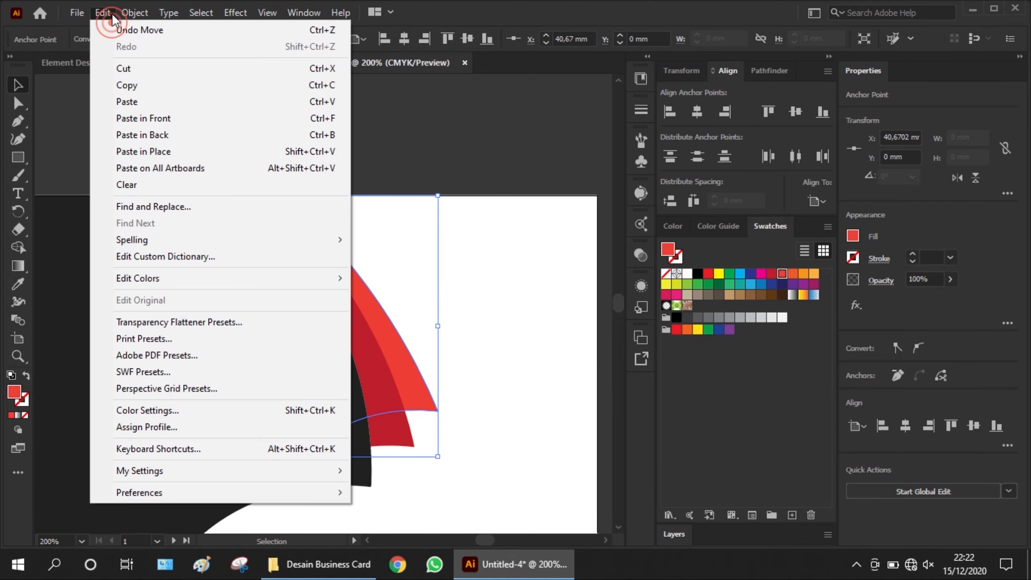
{"action": "left_click", "coordinate": [174, 135]}
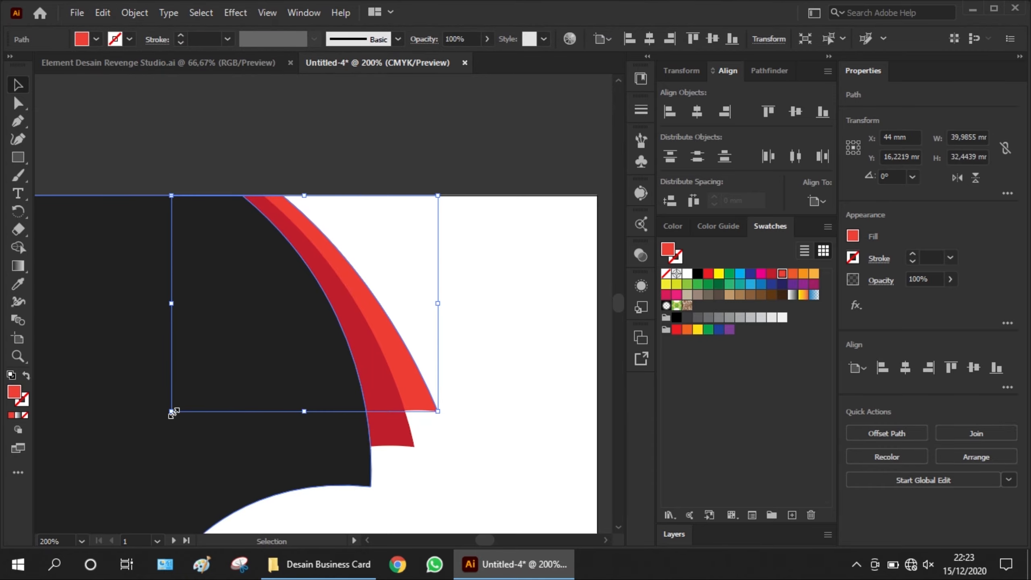
{"action": "left_click_drag", "start_coordinate": [171, 411], "coordinate": [221, 370]}
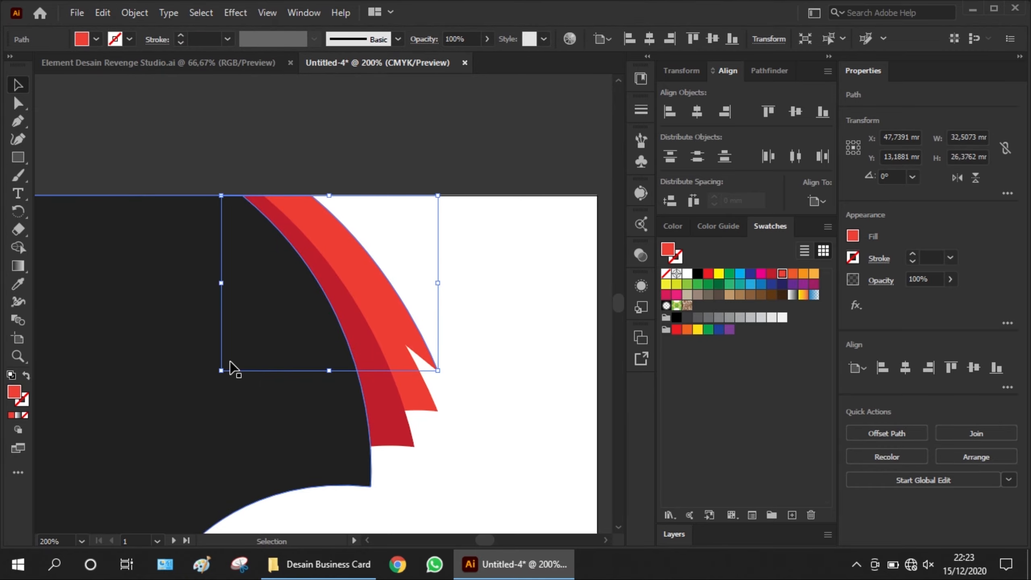
{"action": "key", "text": "ctrl+z"}
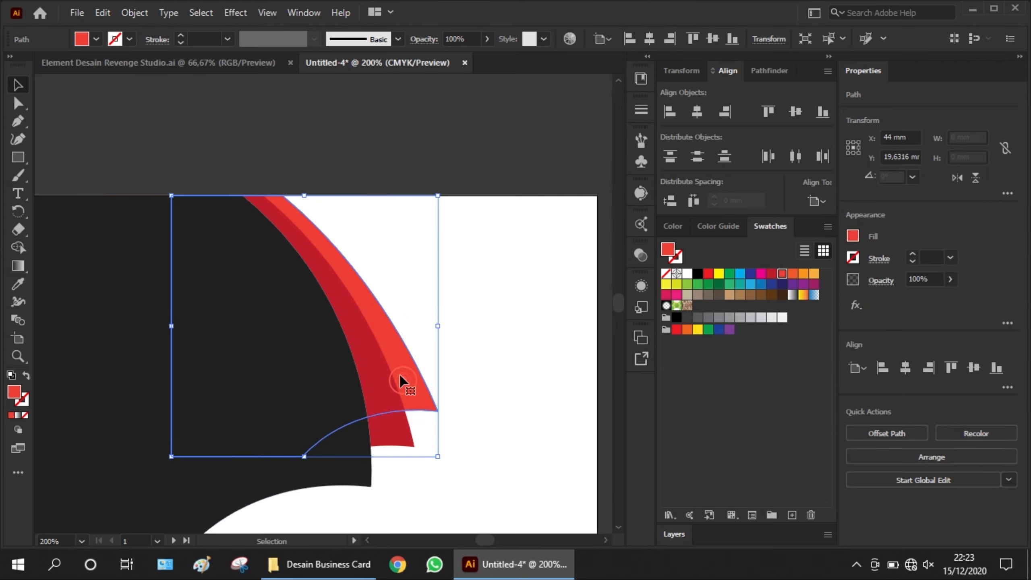
Step: Copy the whole bright red shape, deselect it and paste the duplicate in place behind all other objects
{"action": "left_click", "coordinate": [103, 12]}
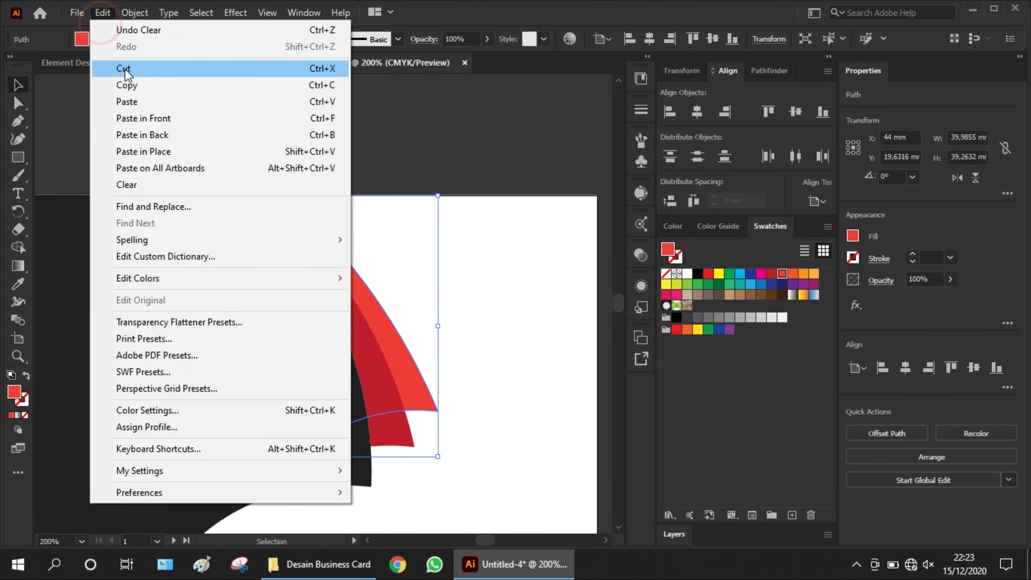
{"action": "left_click", "coordinate": [127, 88]}
{"action": "left_click", "coordinate": [283, 123]}
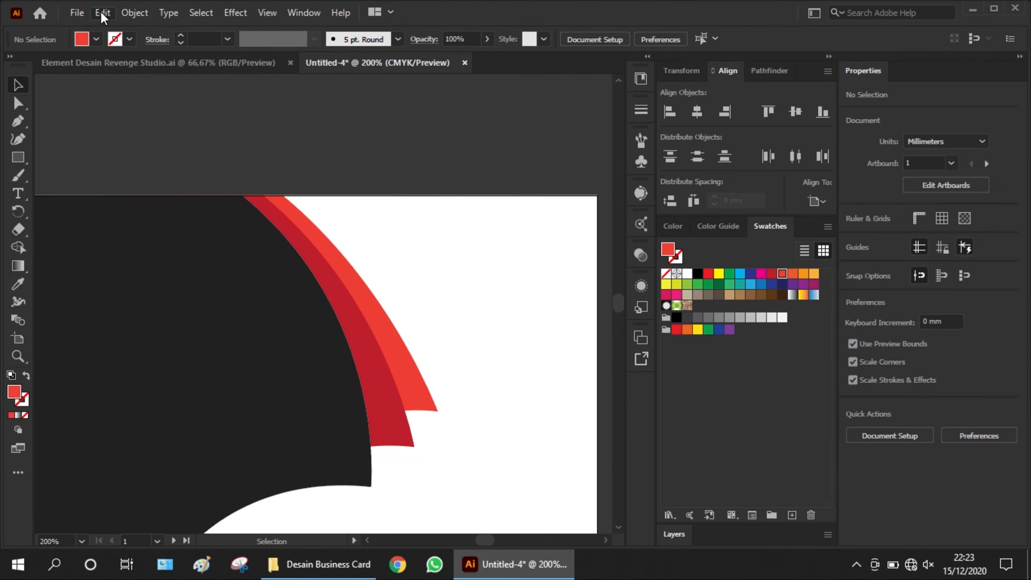
{"action": "left_click", "coordinate": [102, 12]}
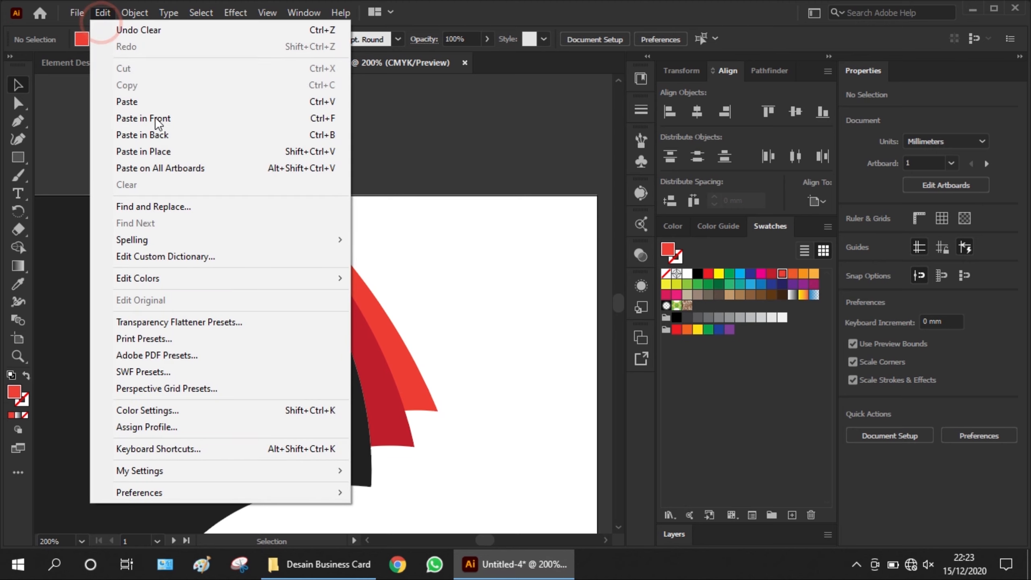
{"action": "left_click", "coordinate": [172, 135]}
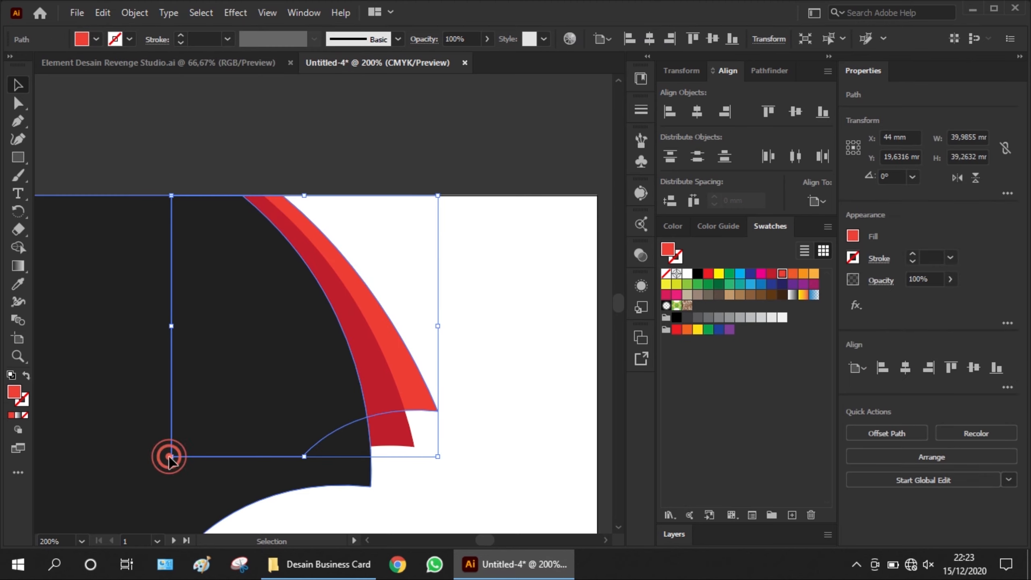
Step: Scale the rearmost duplicate to about 30.6 by 30 mm from its upper right corner and fill it with a medium gray swatch
{"action": "left_click_drag", "start_coordinate": [171, 456], "coordinate": [237, 411]}
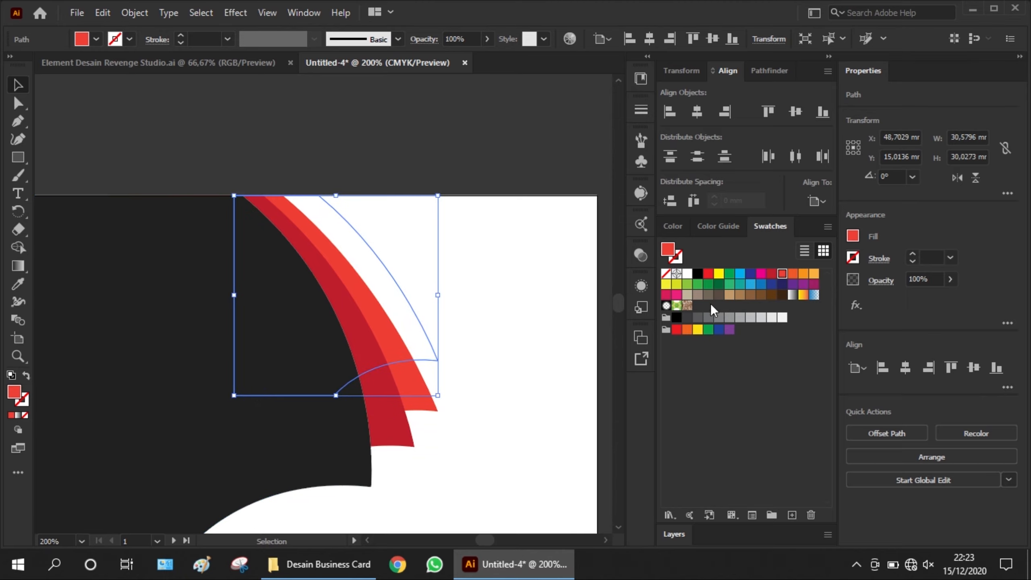
{"action": "left_click", "coordinate": [740, 319]}
{"action": "left_click", "coordinate": [750, 319]}
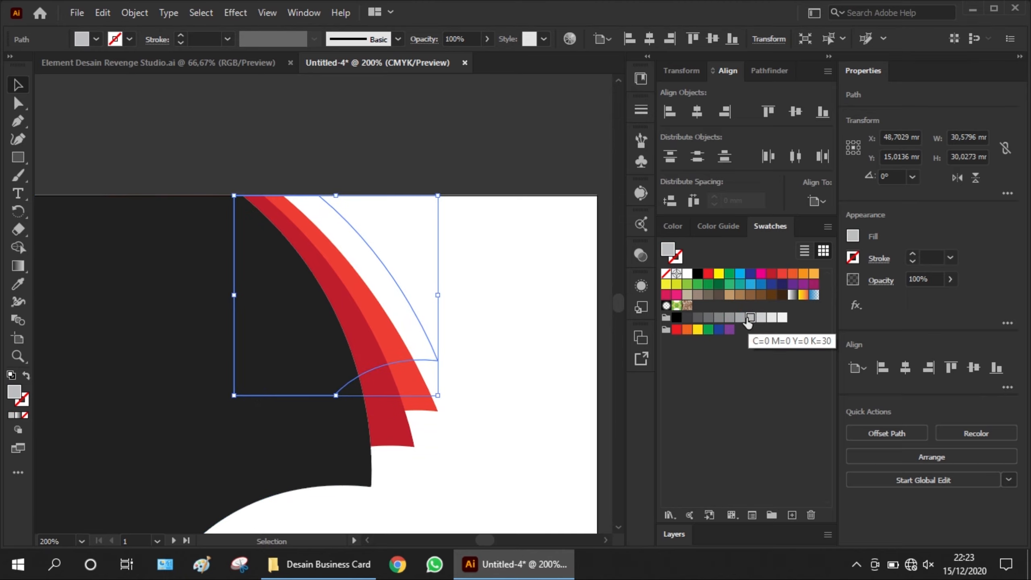
{"action": "left_click", "coordinate": [760, 317]}
{"action": "left_click", "coordinate": [719, 318]}
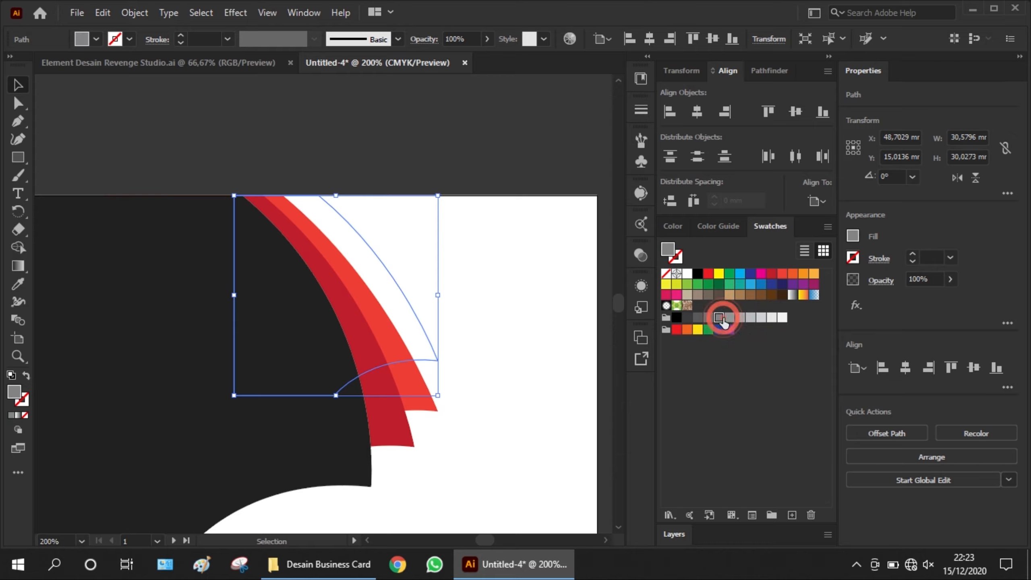
{"action": "left_click", "coordinate": [729, 318]}
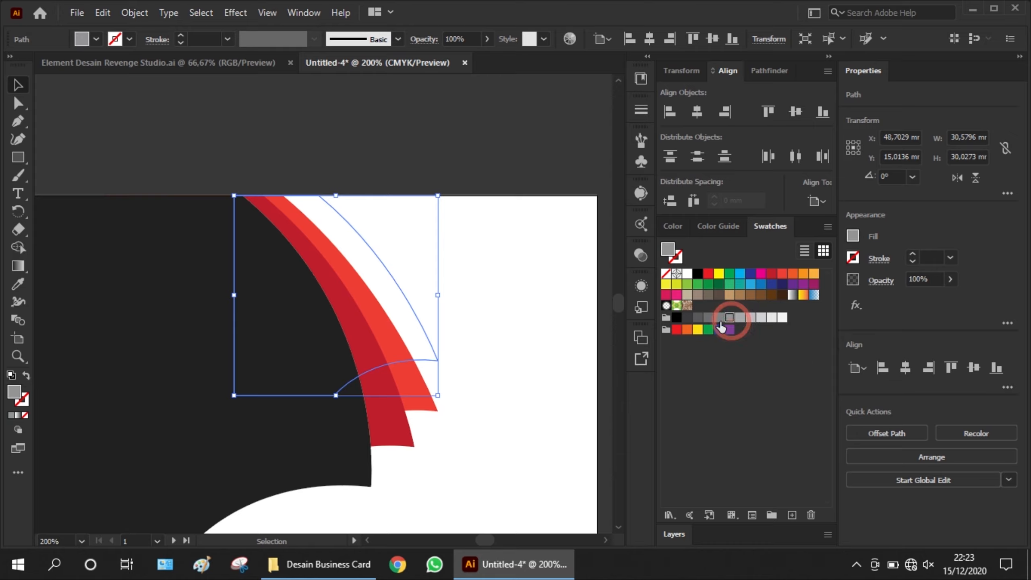
Step: Send the white 88 by 53 mm background rectangle to the back of the stacking order
{"action": "left_click", "coordinate": [517, 335]}
{"action": "right_click", "coordinate": [518, 336]}
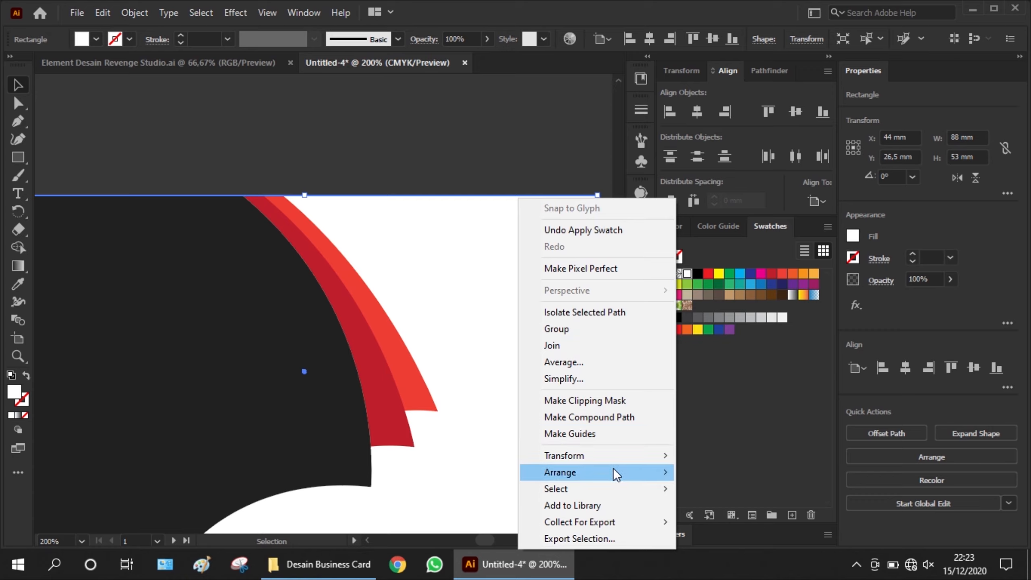
{"action": "mouse_move", "coordinate": [617, 472]}
{"action": "left_click", "coordinate": [725, 522]}
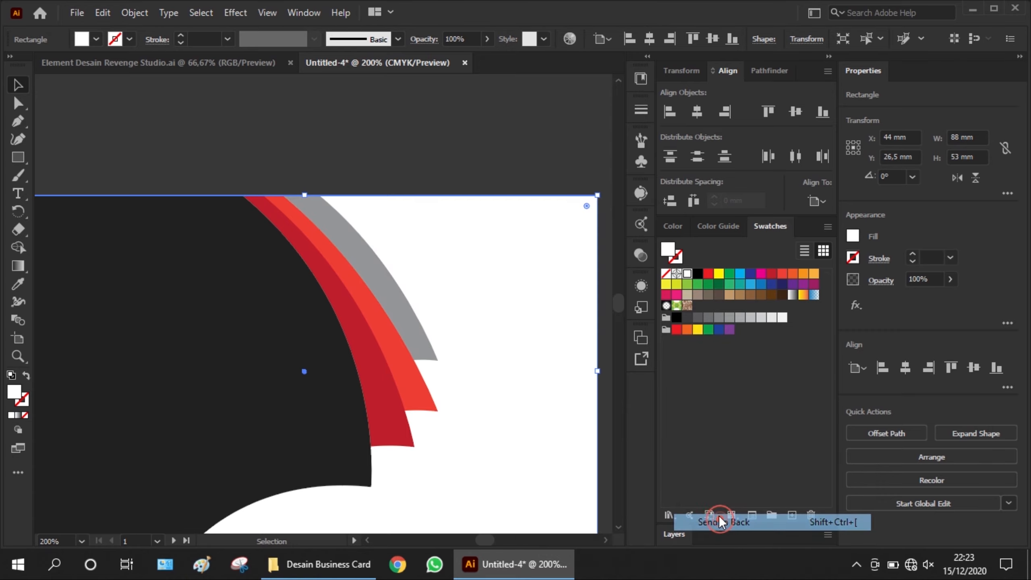
Step: Refill the rearmost gray curved shape with a lighter gray swatch
{"action": "left_click", "coordinate": [429, 156]}
{"action": "left_click", "coordinate": [407, 288]}
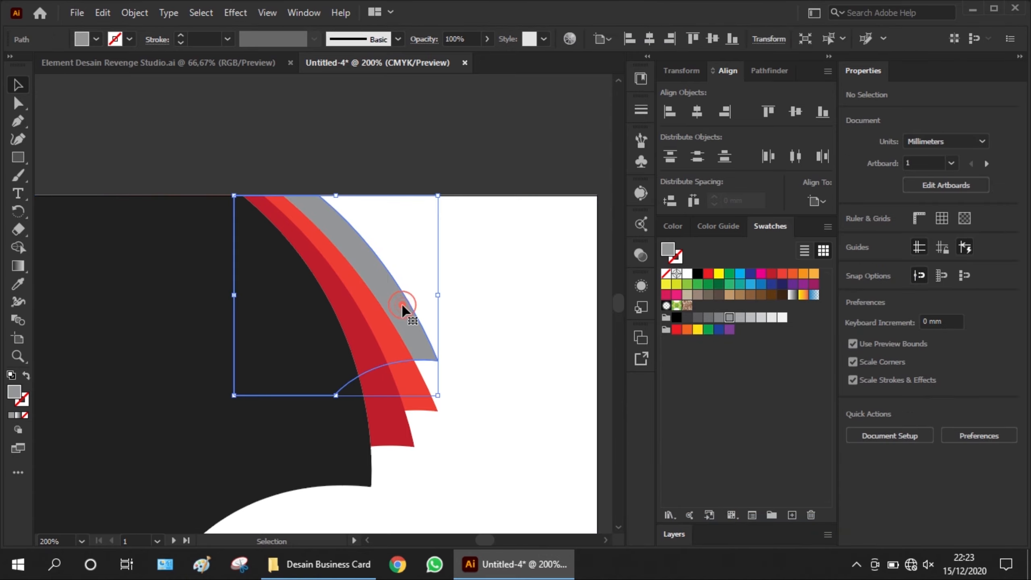
{"action": "left_click", "coordinate": [760, 318]}
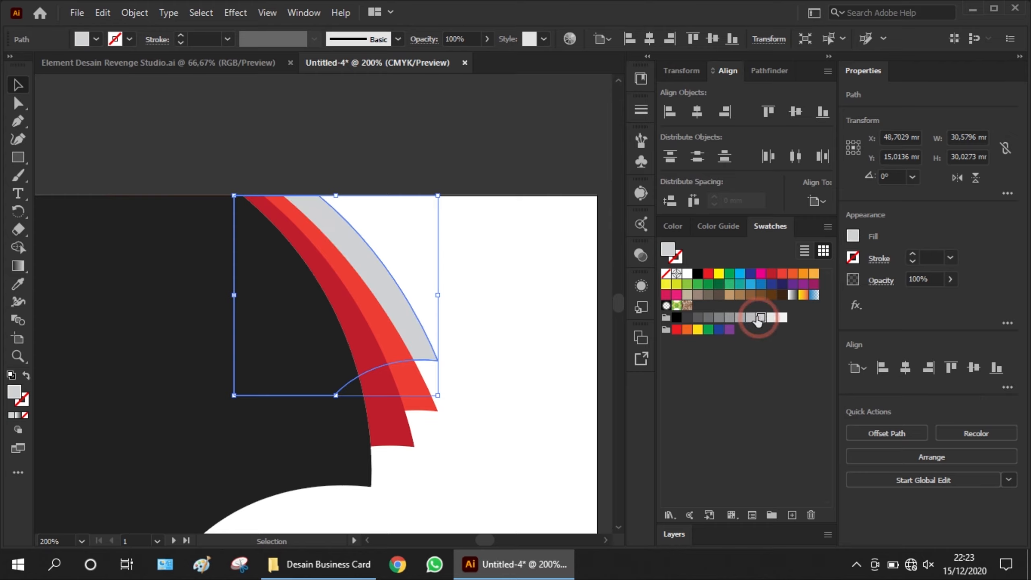
{"action": "left_click", "coordinate": [500, 281]}
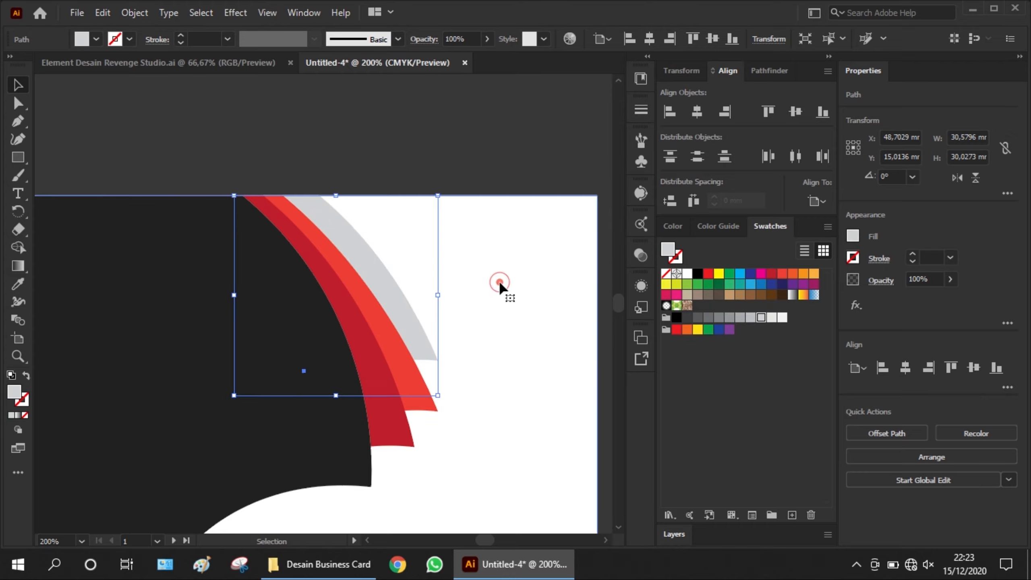
Step: Move the upper anchor of the light gray shape's outer curve left along the card's top edge to about X 46.2 mm
{"action": "left_click", "coordinate": [395, 299]}
{"action": "scroll", "coordinate": [390, 247], "scroll_direction": "up", "scroll_amount": 2}
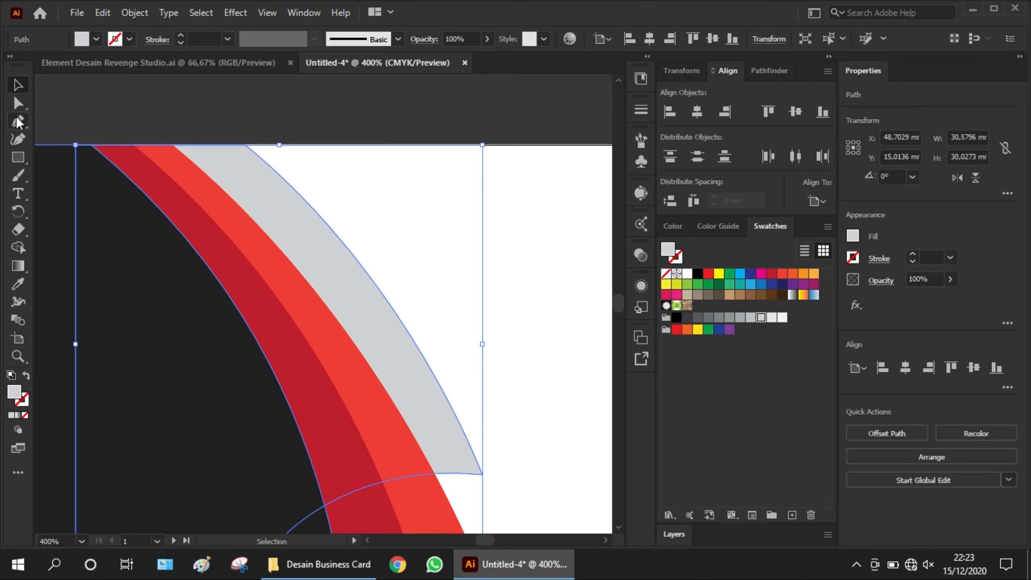
{"action": "left_click", "coordinate": [18, 103]}
{"action": "left_click_drag", "start_coordinate": [246, 146], "coordinate": [224, 151]}
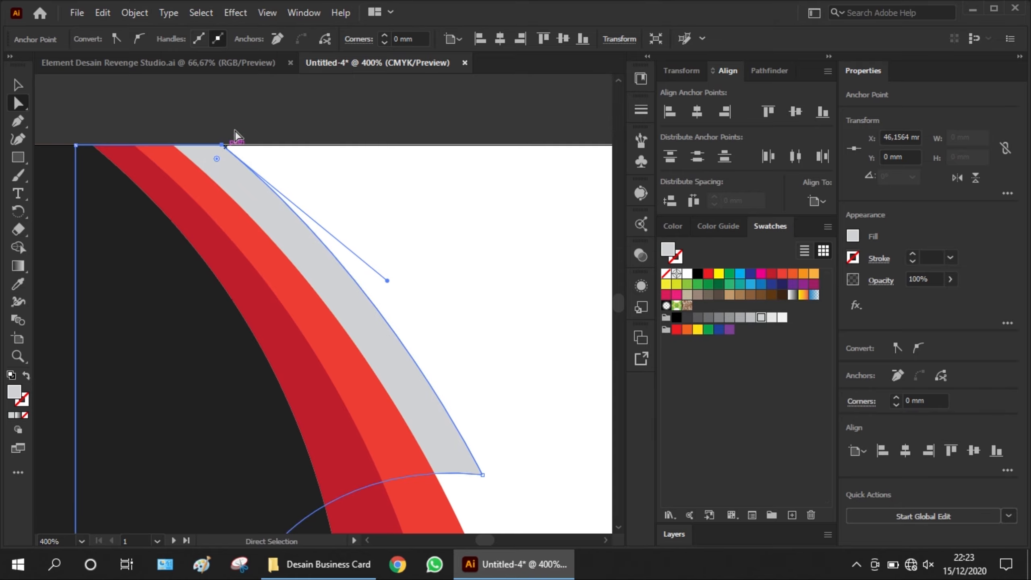
{"action": "left_click", "coordinate": [243, 113]}
{"action": "left_click", "coordinate": [17, 84]}
{"action": "scroll", "coordinate": [396, 175], "scroll_direction": "down", "scroll_amount": 3, "text": "alt"}
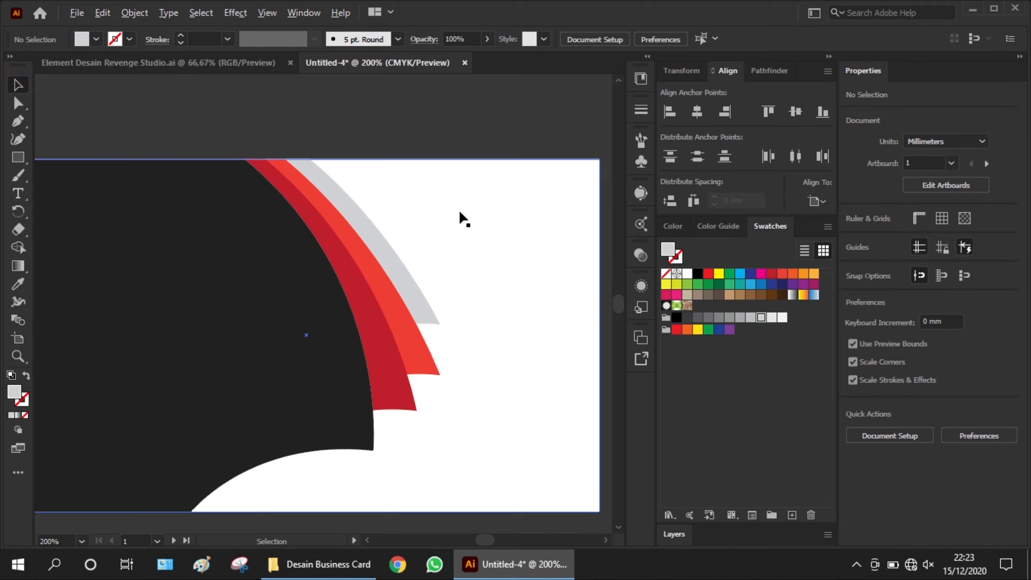
{"action": "scroll", "coordinate": [456, 207], "scroll_direction": "down", "scroll_amount": 2, "text": "alt"}
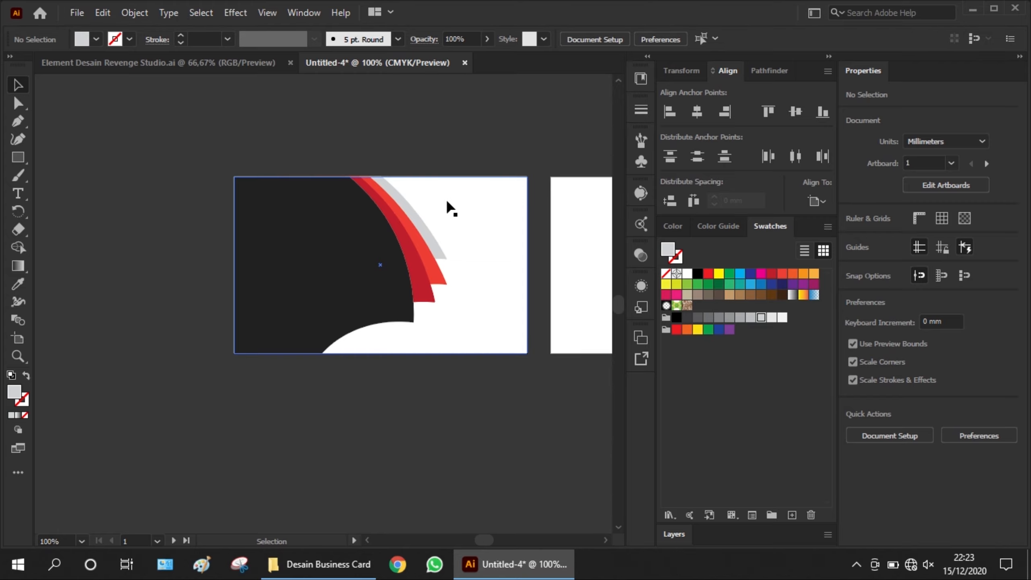
{"action": "scroll", "coordinate": [447, 205], "scroll_direction": "up", "scroll_amount": 2, "text": "alt"}
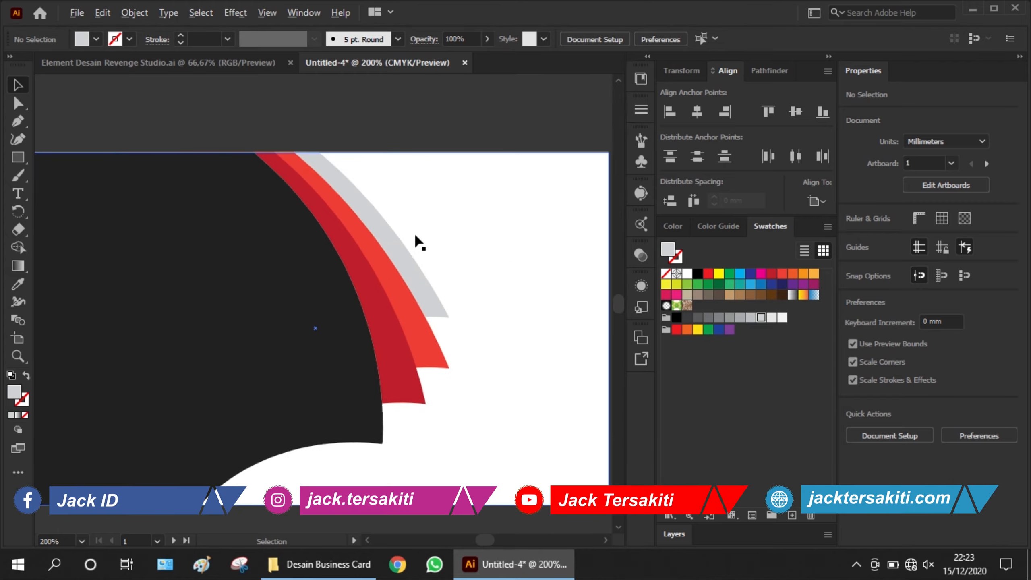
Step: Shift the light gray, bright red and dark red shapes right along the card's top edge to about X 50.3, 45.1 and 37.8 mm
{"action": "left_click", "coordinate": [410, 273]}
{"action": "scroll", "coordinate": [403, 285], "scroll_direction": "up", "scroll_amount": 1, "text": "alt"}
{"action": "left_click_drag", "start_coordinate": [403, 278], "coordinate": [416, 278]}
{"action": "left_click_drag", "start_coordinate": [371, 309], "coordinate": [382, 313]}
{"action": "left_click_drag", "start_coordinate": [340, 340], "coordinate": [339, 311]}
{"action": "scroll", "coordinate": [339, 311], "scroll_direction": "down", "scroll_amount": 1, "text": "alt"}
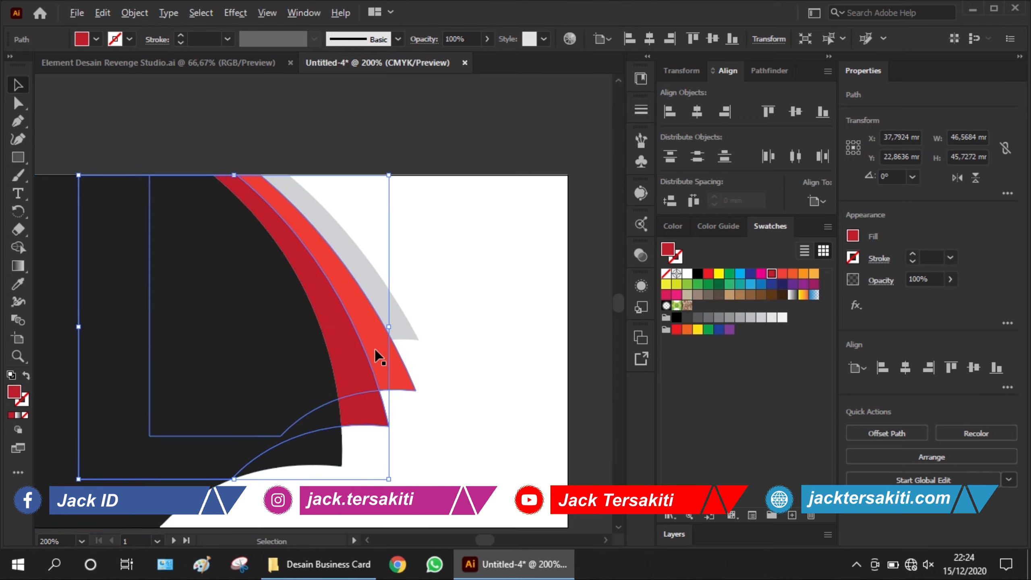
{"action": "scroll", "coordinate": [375, 353], "scroll_direction": "down", "scroll_amount": 1, "text": "alt"}
{"action": "left_click", "coordinate": [453, 199]}
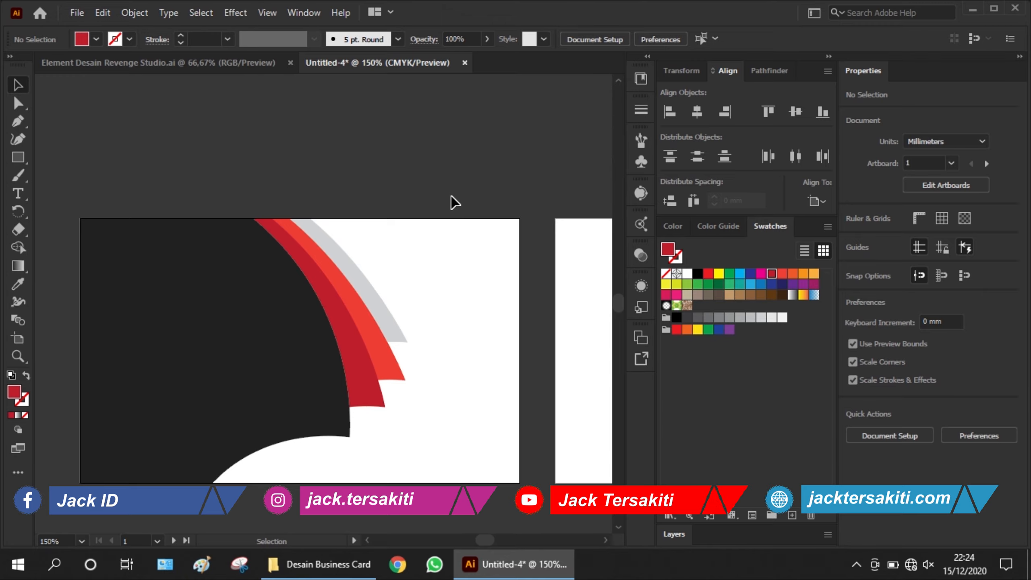
Step: Scale the bright red shape down proportionally in two stages, the first to about 37.2 by 36.5 mm, and shift it slightly right
{"action": "left_click", "coordinate": [384, 368]}
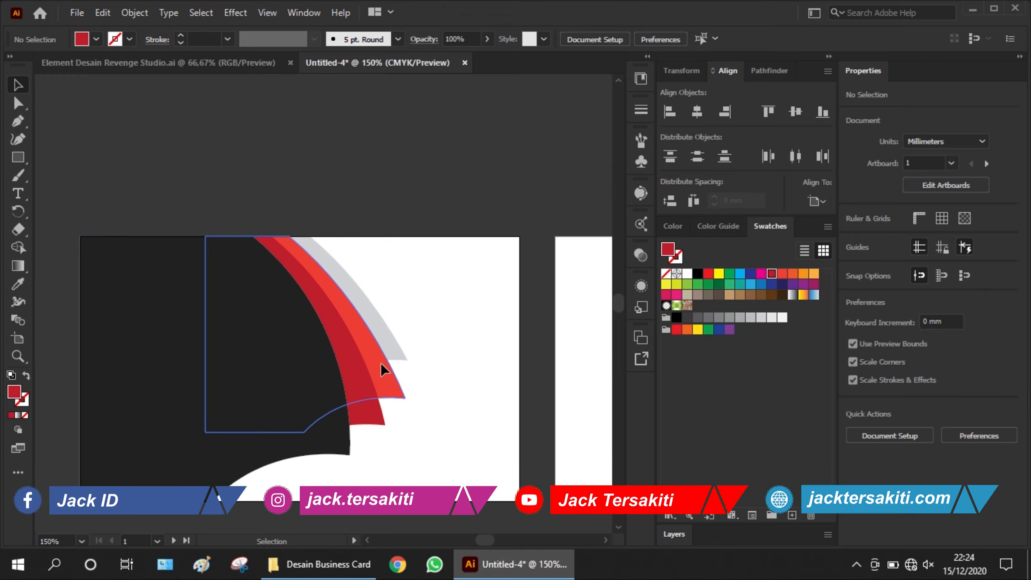
{"action": "scroll", "coordinate": [386, 353], "scroll_direction": "up", "scroll_amount": 1, "text": "alt"}
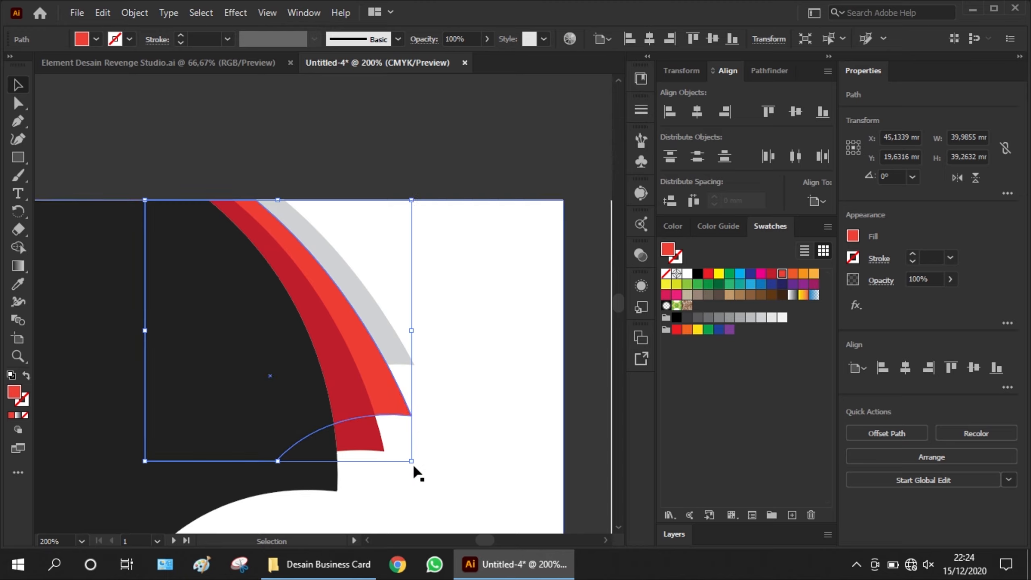
{"action": "left_click_drag", "start_coordinate": [143, 467], "coordinate": [164, 449]}
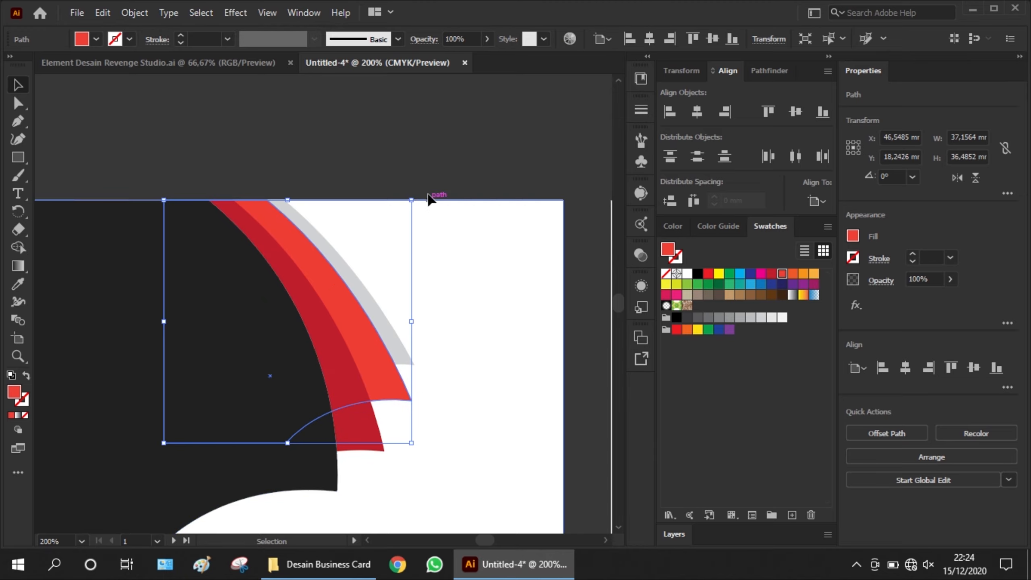
{"action": "left_click_drag", "start_coordinate": [411, 442], "coordinate": [394, 425]}
{"action": "left_click_drag", "start_coordinate": [377, 372], "coordinate": [388, 374]}
Step: Scale the light gray shape down to about 26 by 25.6 mm from its upper right corner and deselect it
{"action": "left_click", "coordinate": [408, 349]}
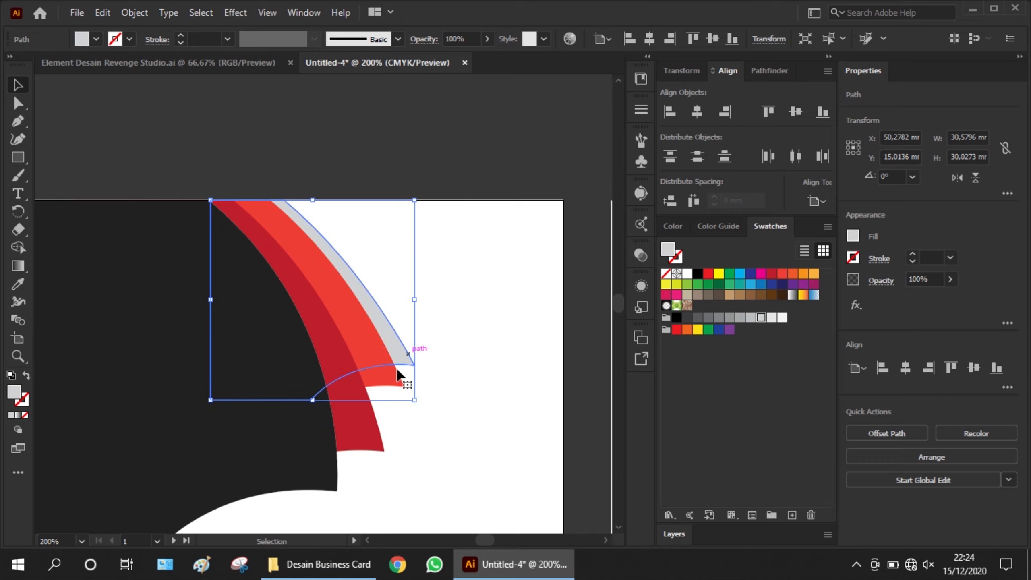
{"action": "left_click_drag", "start_coordinate": [211, 399], "coordinate": [242, 385]}
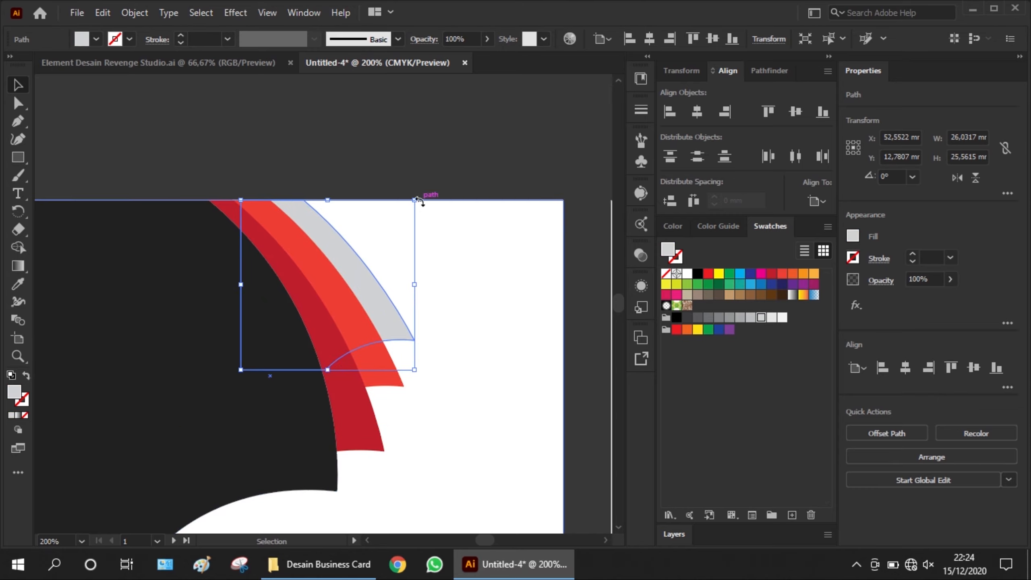
{"action": "left_click", "coordinate": [430, 173]}
{"action": "scroll", "coordinate": [432, 190], "scroll_direction": "down", "scroll_amount": 2}
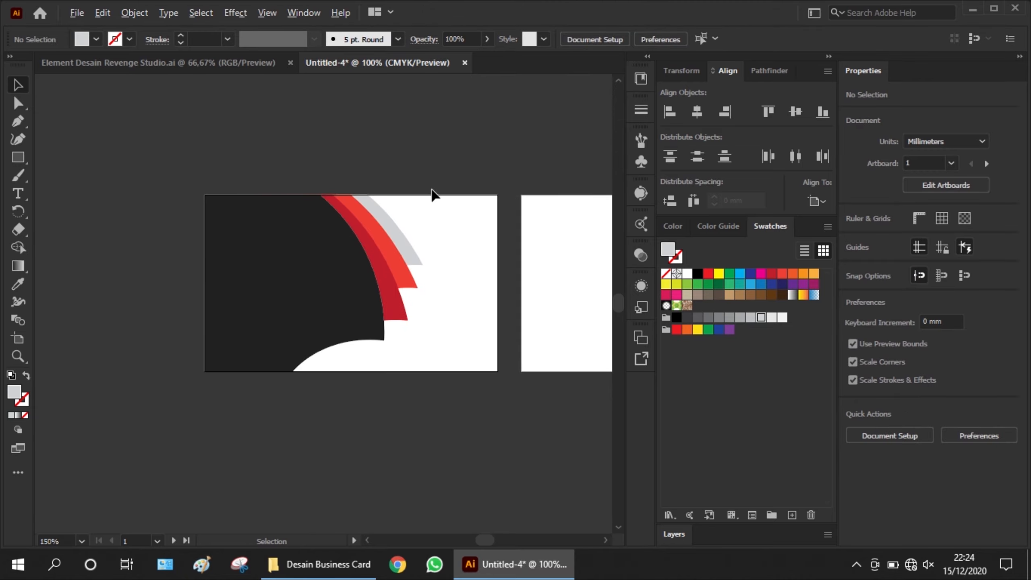
{"action": "scroll", "coordinate": [341, 195], "scroll_direction": "up", "scroll_amount": 1}
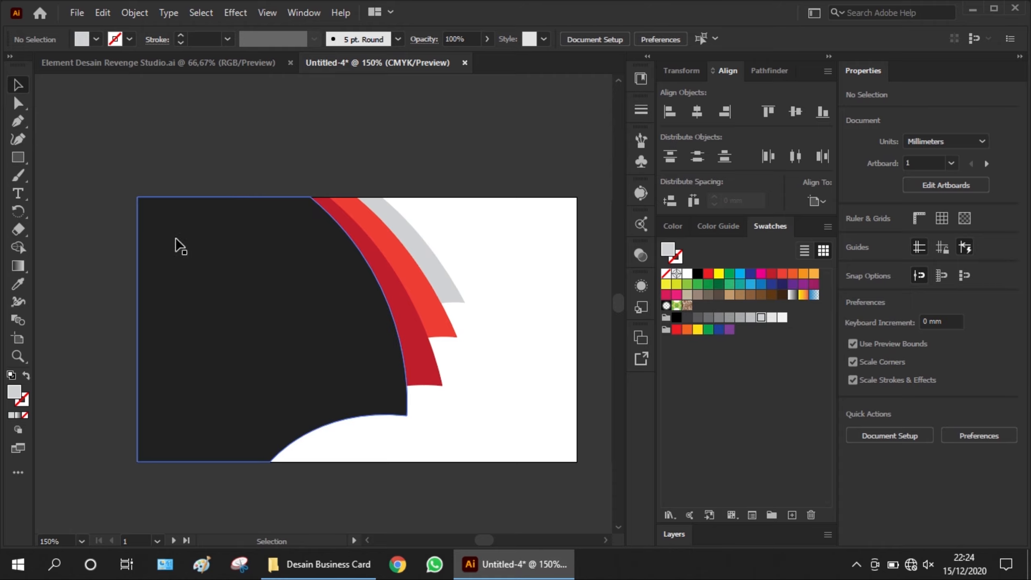
Step: Copy all of the first card's artwork, paste it in place on the second artboard and flip the copy horizontally
{"action": "scroll", "coordinate": [175, 242], "scroll_direction": "down", "scroll_amount": 2}
{"action": "left_click_drag", "start_coordinate": [110, 207], "coordinate": [369, 373]}
{"action": "left_click", "coordinate": [419, 211]}
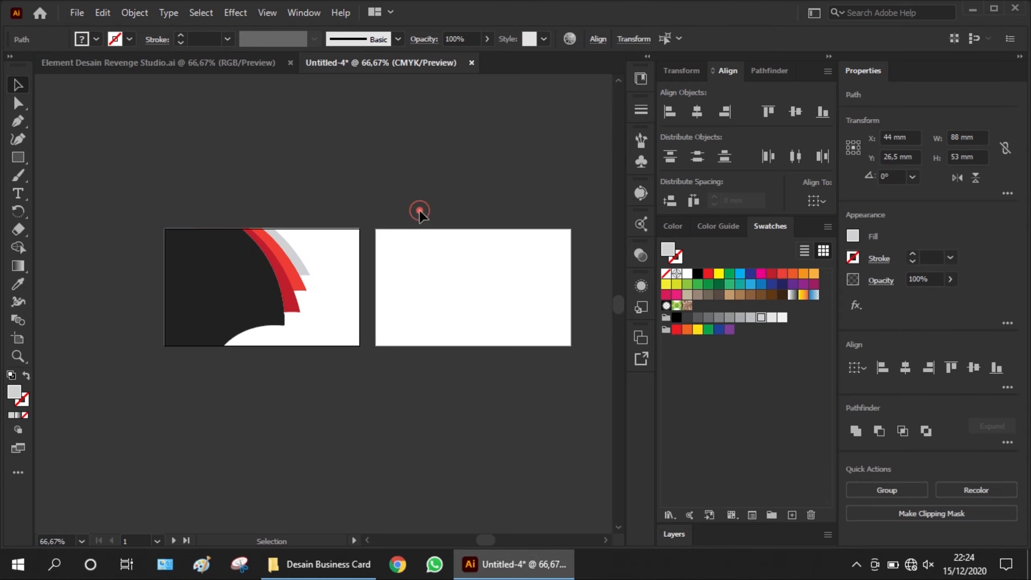
{"action": "left_click", "coordinate": [428, 301]}
{"action": "left_click", "coordinate": [108, 11]}
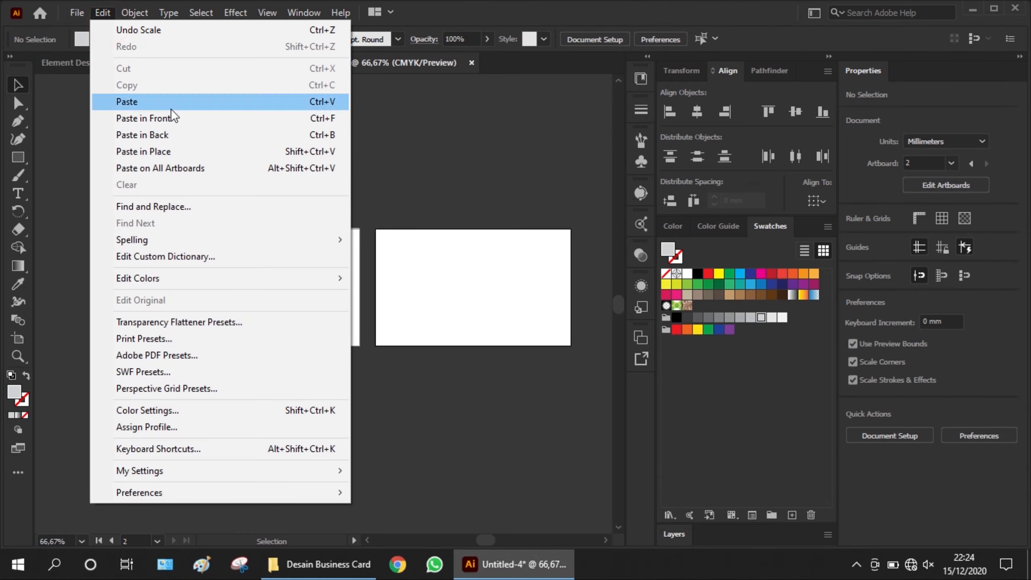
{"action": "left_click", "coordinate": [177, 151]}
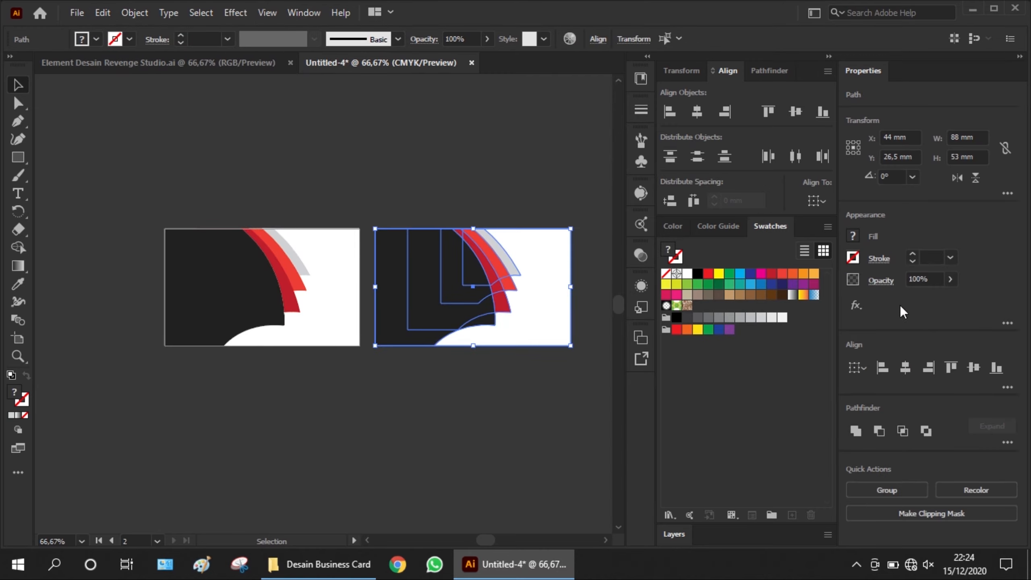
{"action": "left_click", "coordinate": [953, 176]}
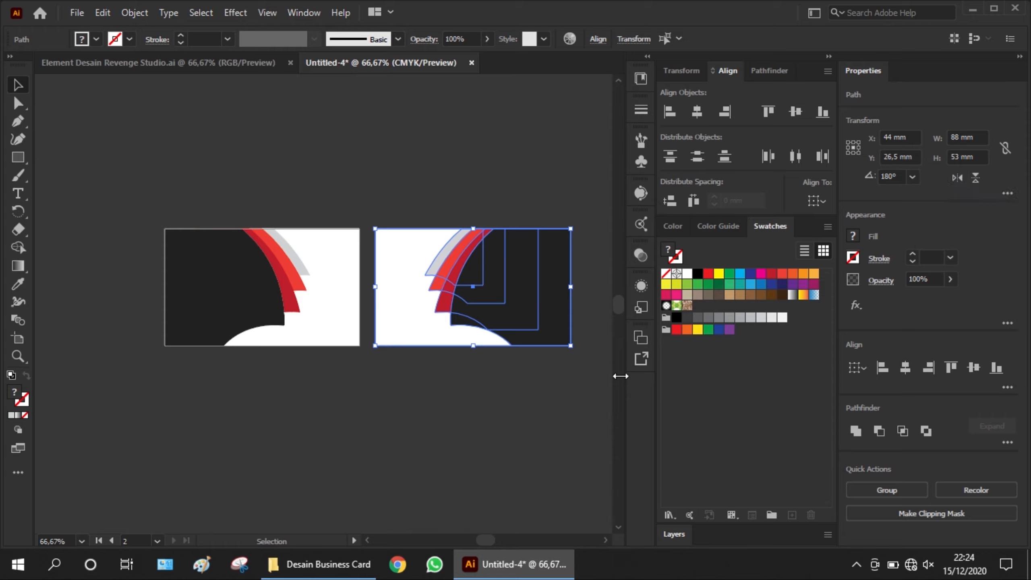
{"action": "left_click", "coordinate": [422, 421]}
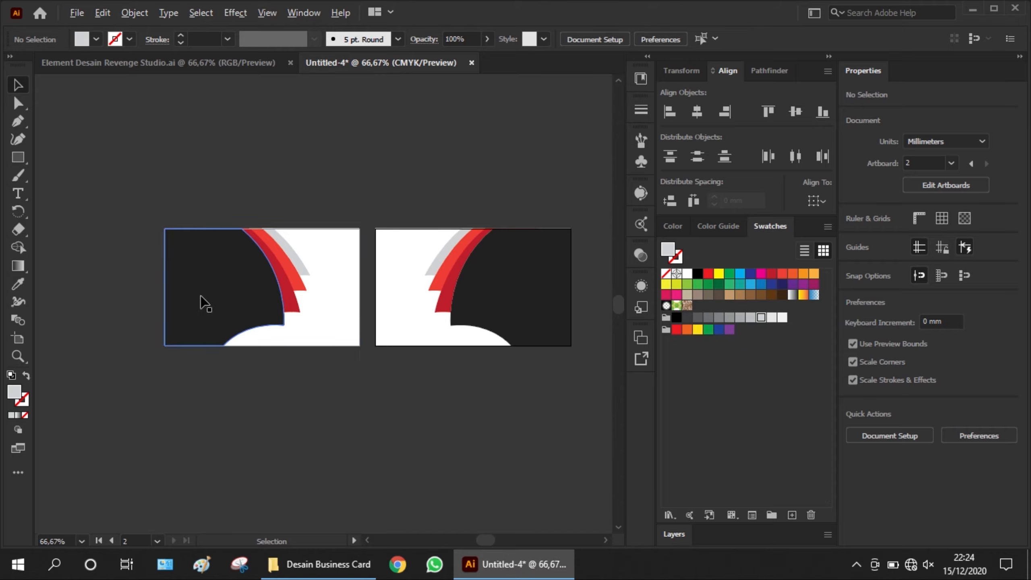
Step: Copy the centred Revenge Studio logo from Element Desain Revenge Studio.ai and paste it into the business card document
{"action": "scroll", "coordinate": [206, 302], "scroll_direction": "up", "scroll_amount": 2, "text": "alt"}
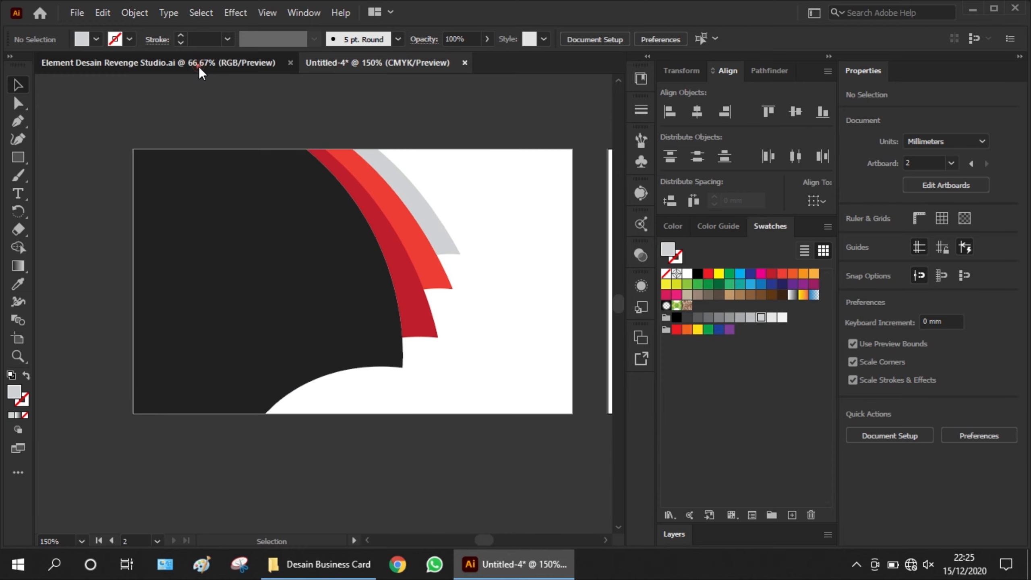
{"action": "left_click", "coordinate": [198, 64]}
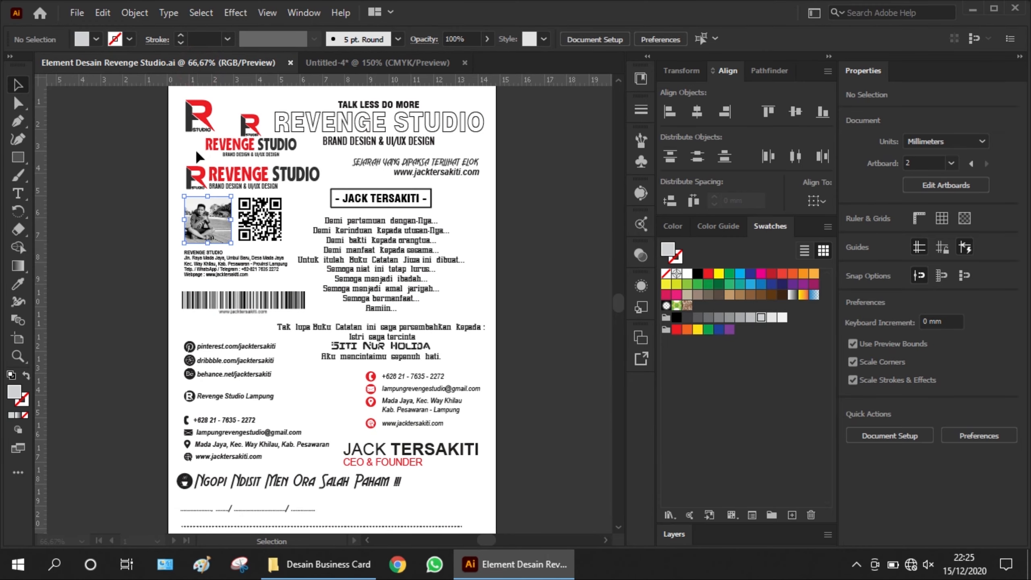
{"action": "left_click", "coordinate": [245, 151]}
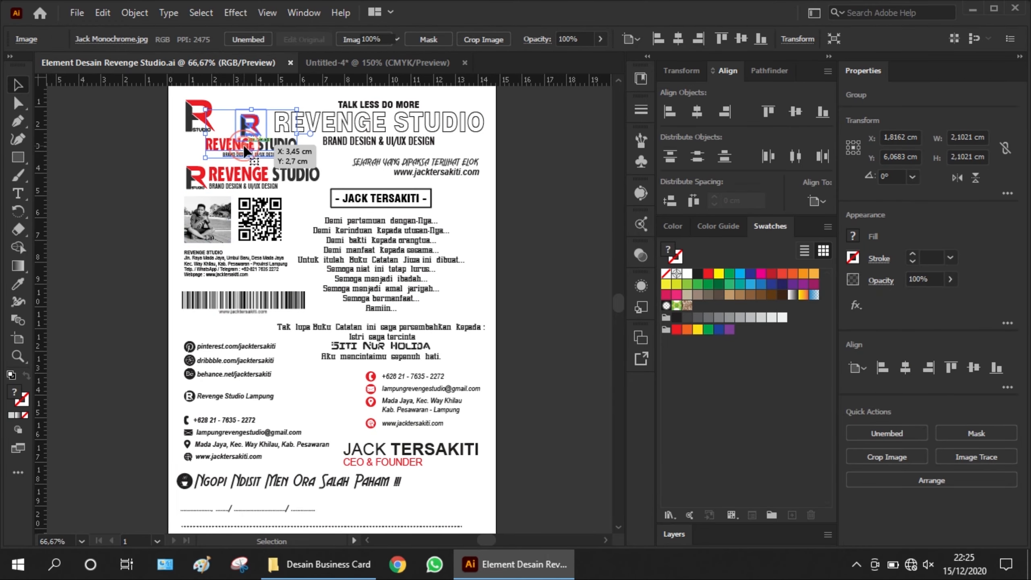
{"action": "left_click", "coordinate": [353, 67]}
{"action": "key", "text": "ctrl+v"}
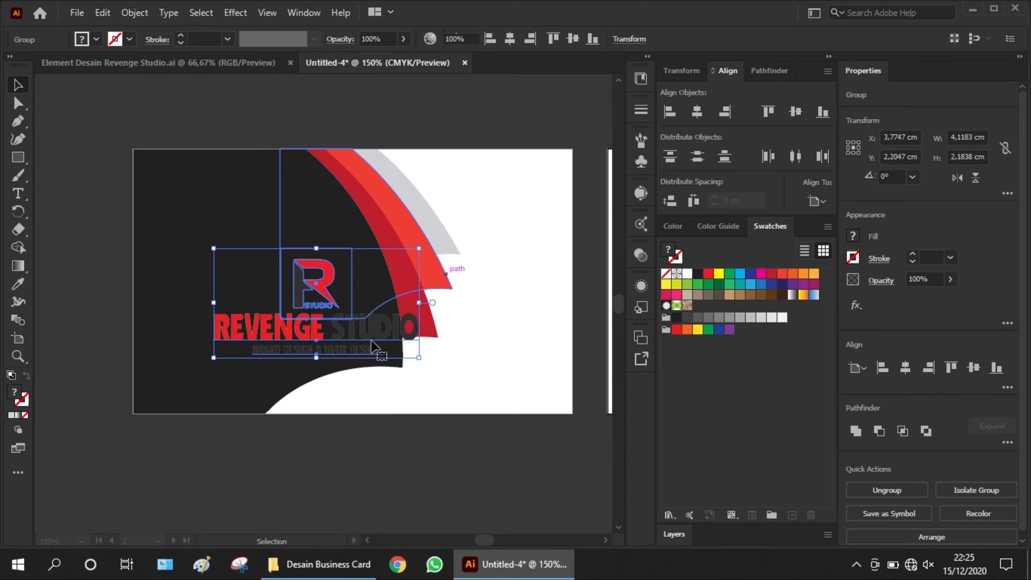
Step: Scale the logo to about 33.9 by 18 mm and place it on the dark shape, centred vertically, at about X 24.1 mm
{"action": "left_click_drag", "start_coordinate": [418, 357], "coordinate": [287, 308]}
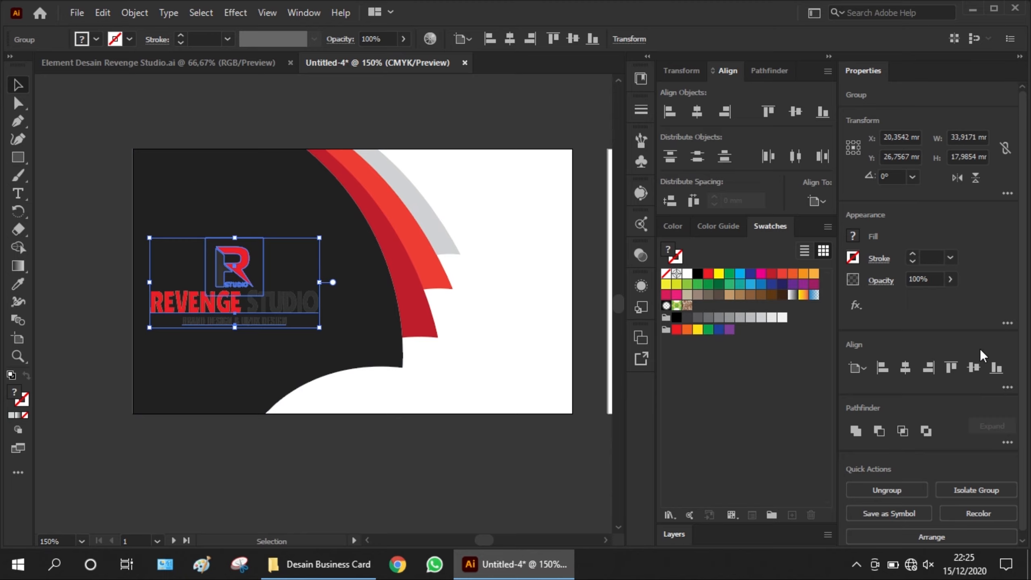
{"action": "left_click", "coordinate": [974, 368]}
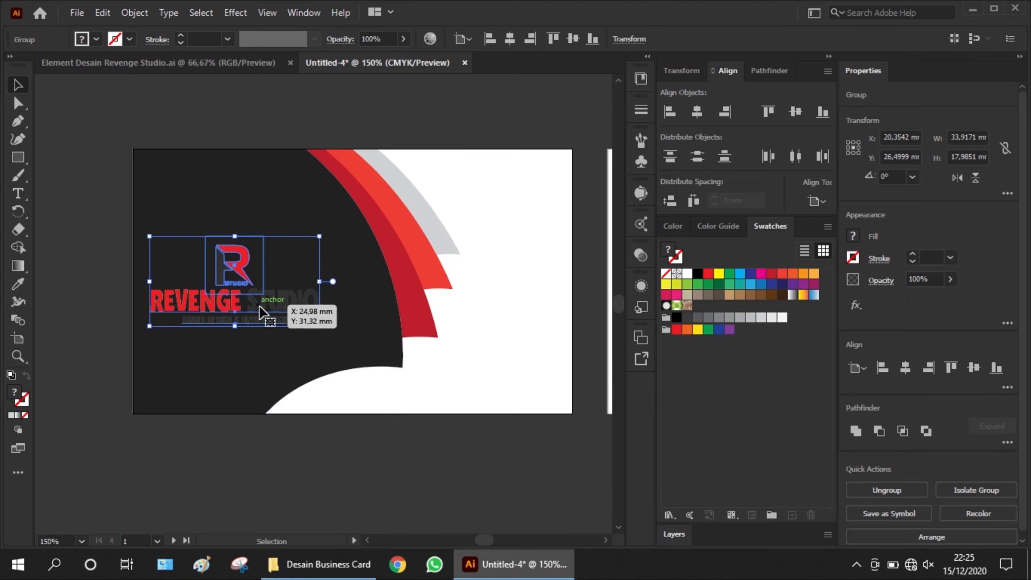
{"action": "left_click_drag", "start_coordinate": [260, 311], "coordinate": [278, 308]}
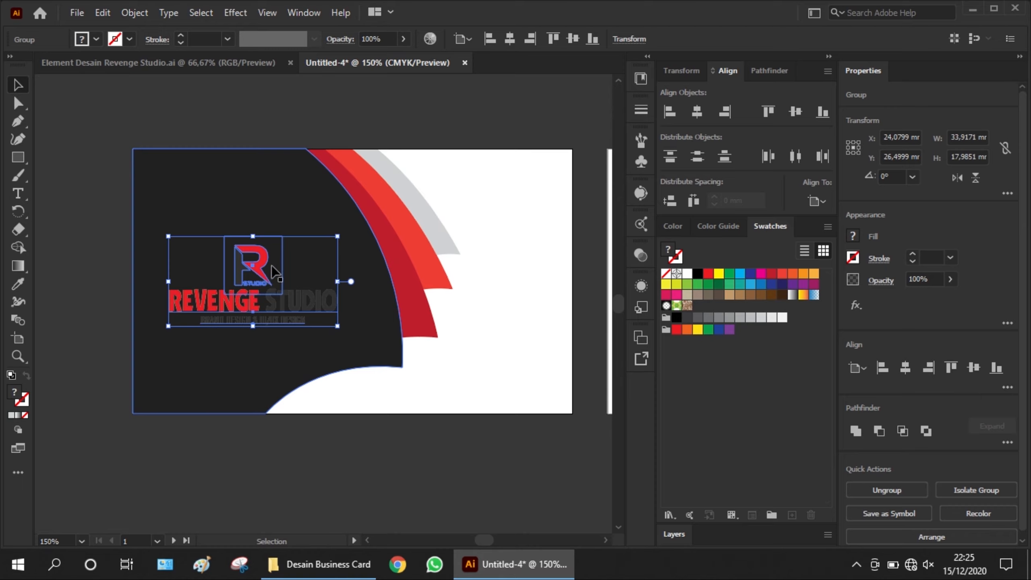
Step: Ungroup the Revenge Studio logo on the dark shape into its separate parts
{"action": "scroll", "coordinate": [273, 272], "scroll_direction": "up", "scroll_amount": 3}
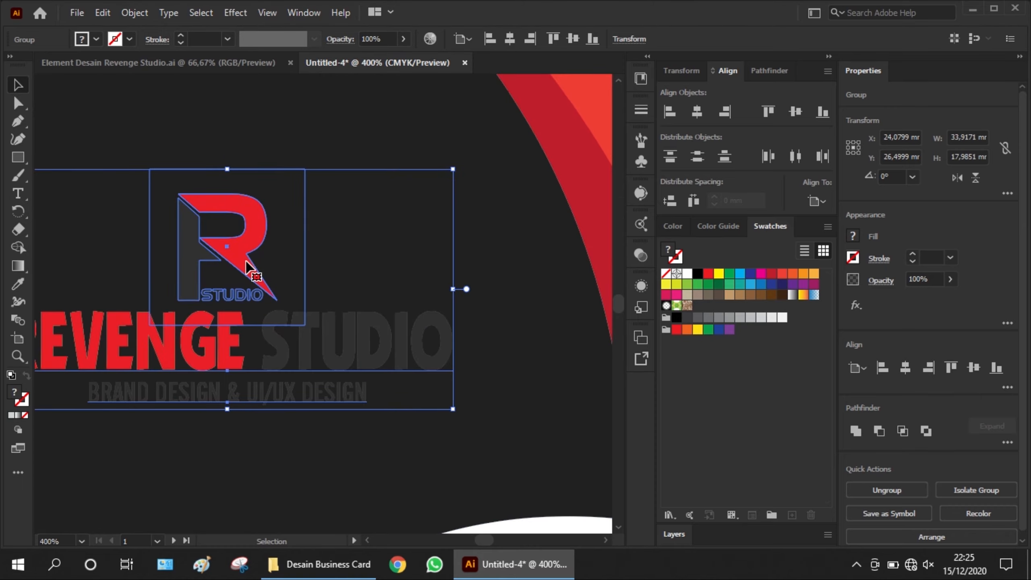
{"action": "right_click", "coordinate": [248, 269]}
{"action": "left_click", "coordinate": [293, 385]}
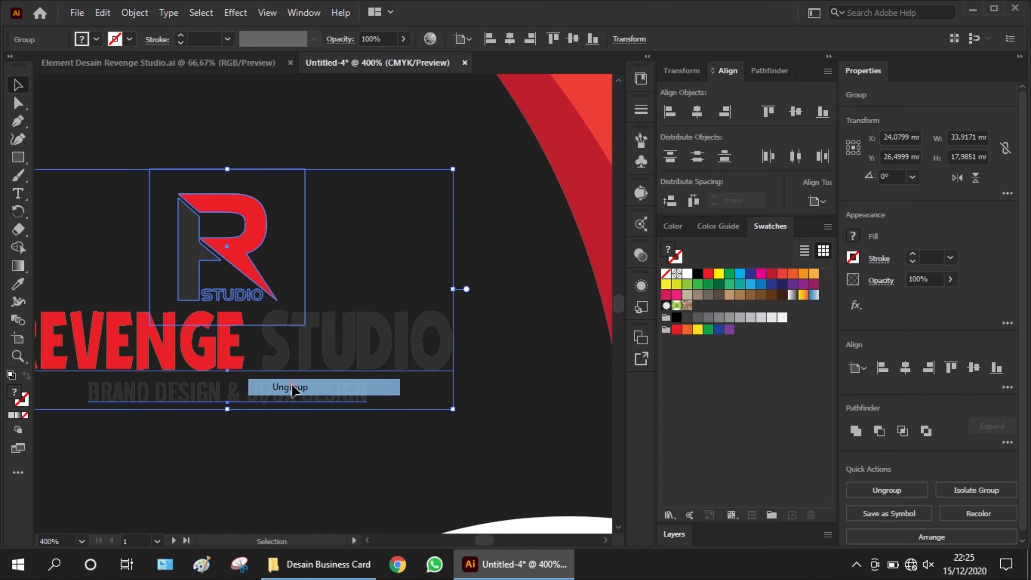
Step: Isolate the R emblem group and delete the unfilled rectangle framing the emblem
{"action": "left_click", "coordinate": [240, 271]}
{"action": "right_click", "coordinate": [239, 268]}
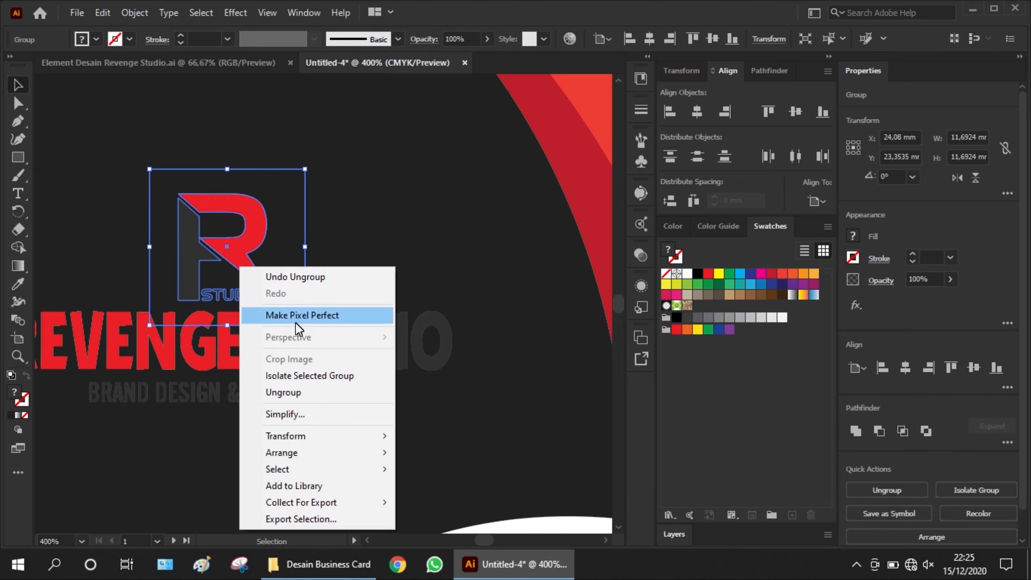
{"action": "left_click", "coordinate": [256, 244]}
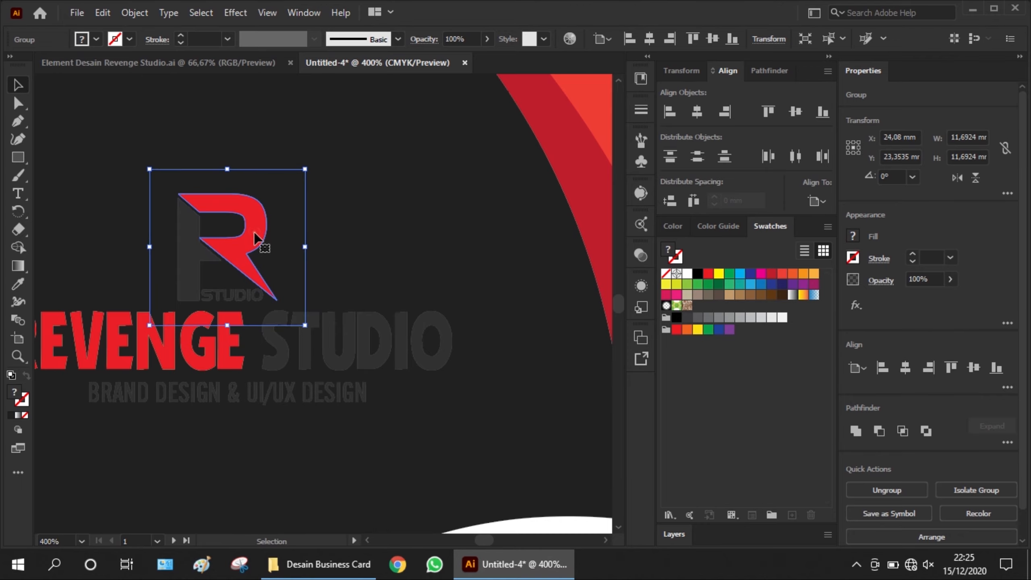
{"action": "double_click", "coordinate": [261, 242]}
{"action": "left_click", "coordinate": [270, 169]}
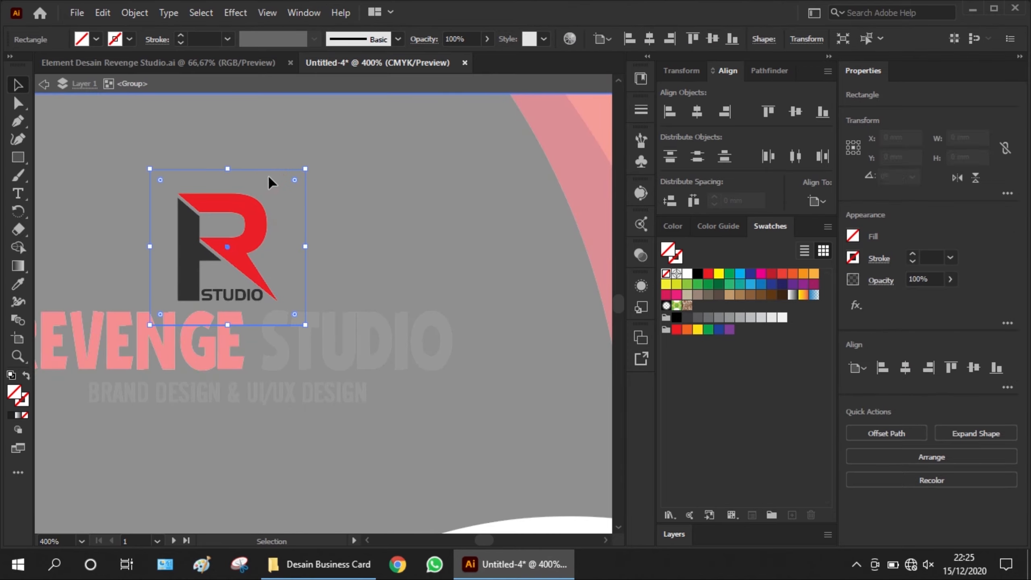
{"action": "key", "text": "Delete"}
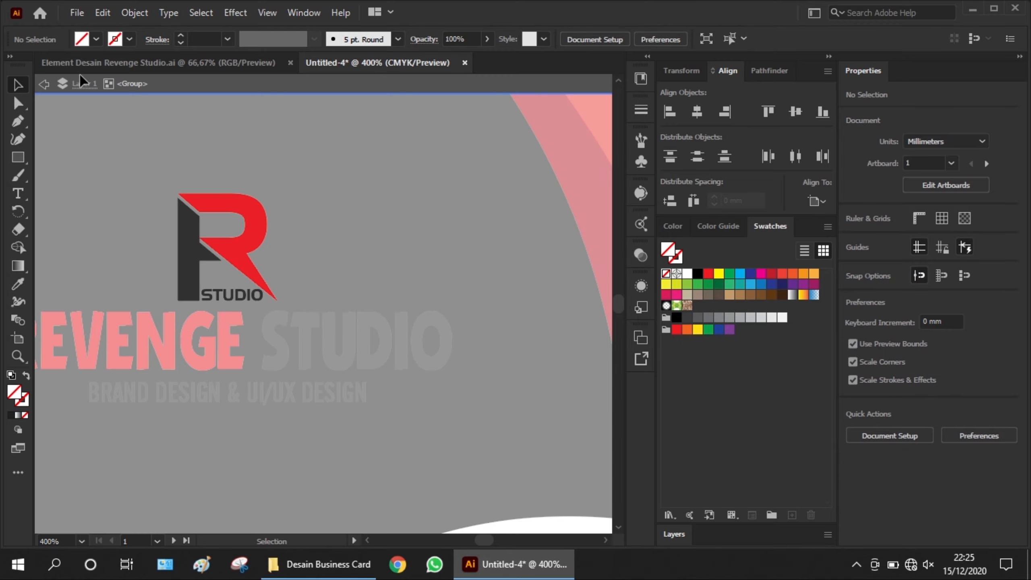
Step: Exit the emblem group's isolation and fill the R emblem and the BRAND DESIGN & UI/UX DESIGN tagline with white
{"action": "left_click", "coordinate": [44, 85]}
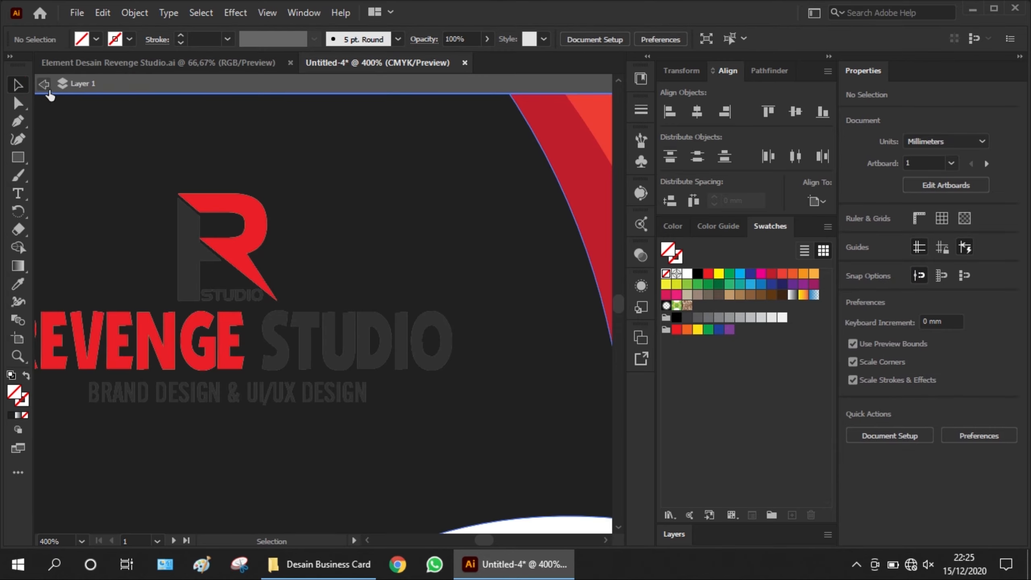
{"action": "left_click", "coordinate": [44, 84]}
{"action": "scroll", "coordinate": [350, 277], "scroll_direction": "down", "scroll_amount": 1}
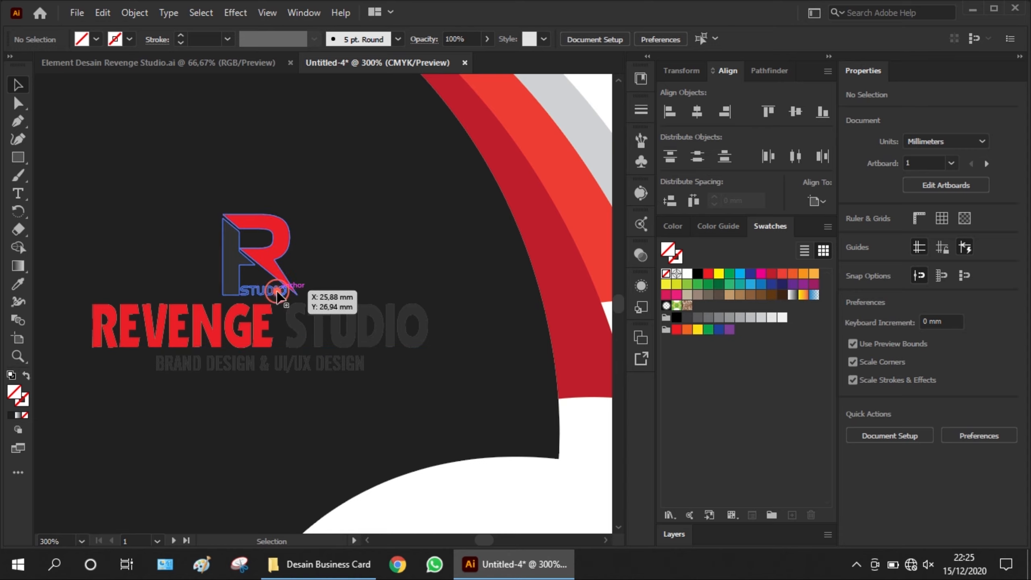
{"action": "left_click", "coordinate": [280, 296]}
{"action": "left_click", "coordinate": [352, 370], "text": "shift"}
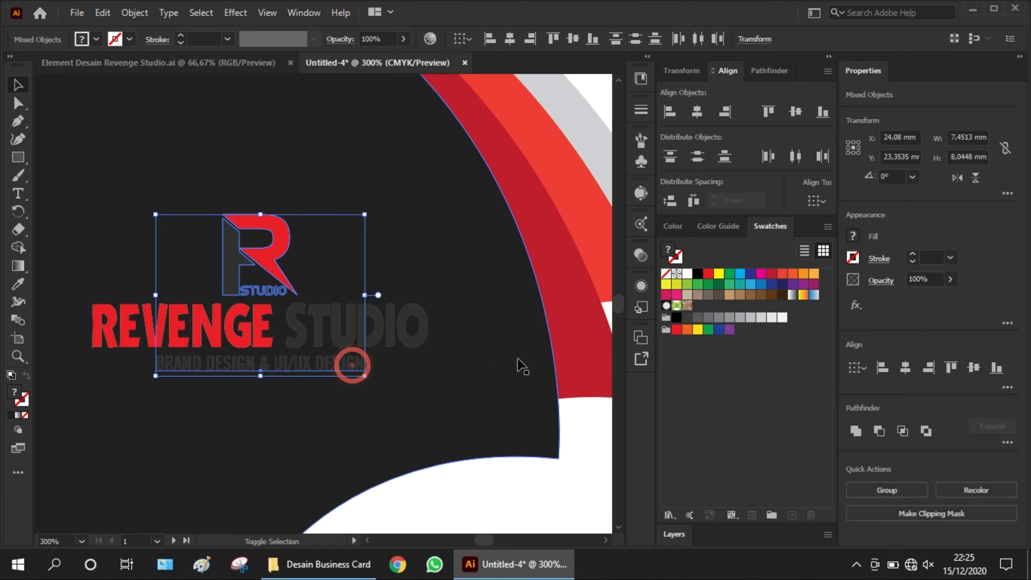
{"action": "left_click", "coordinate": [688, 275]}
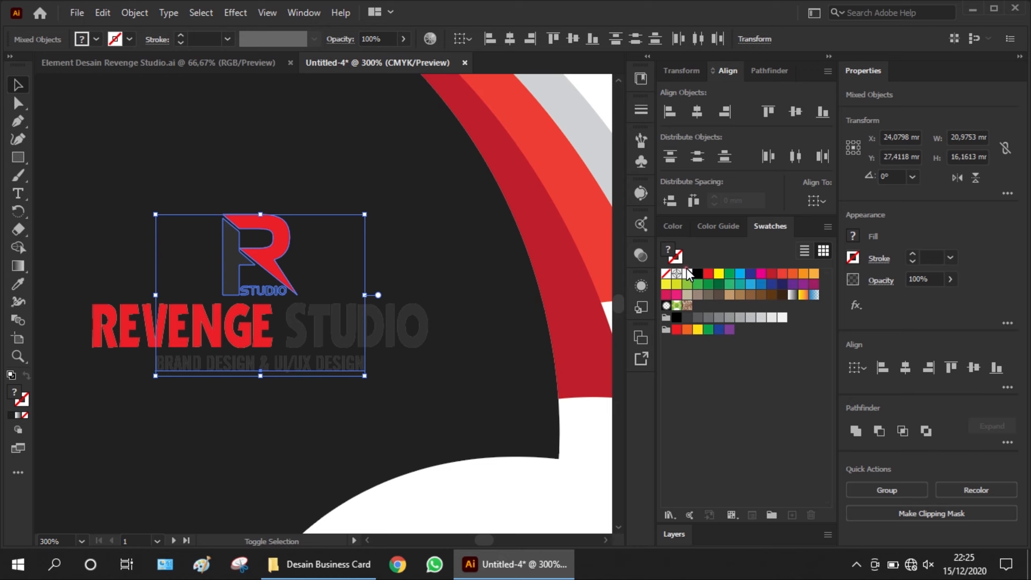
{"action": "left_click", "coordinate": [688, 274]}
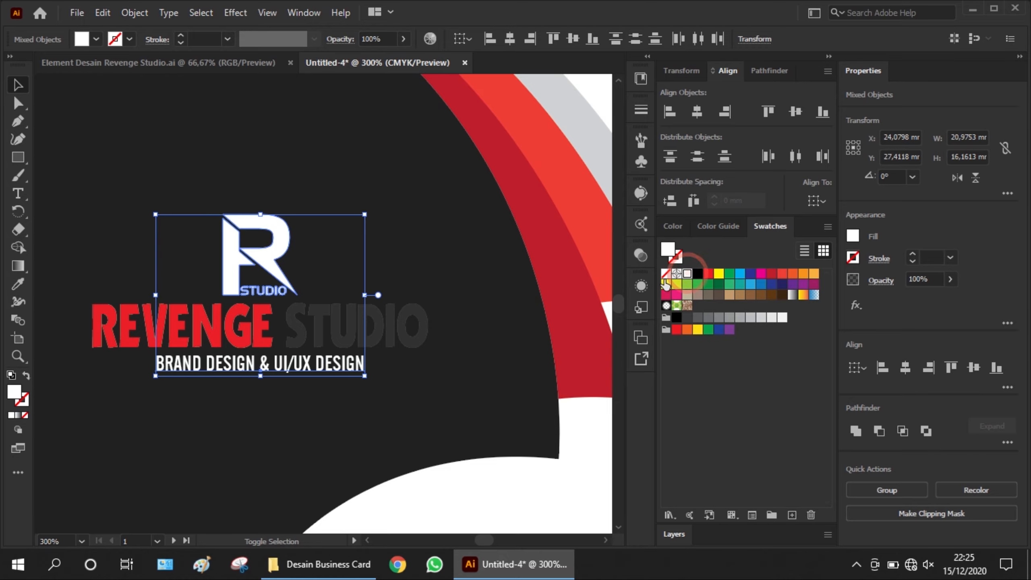
Step: Recolour the REVENGE STUDIO title with the dark red sampled from the innermost curved band
{"action": "left_click", "coordinate": [406, 344]}
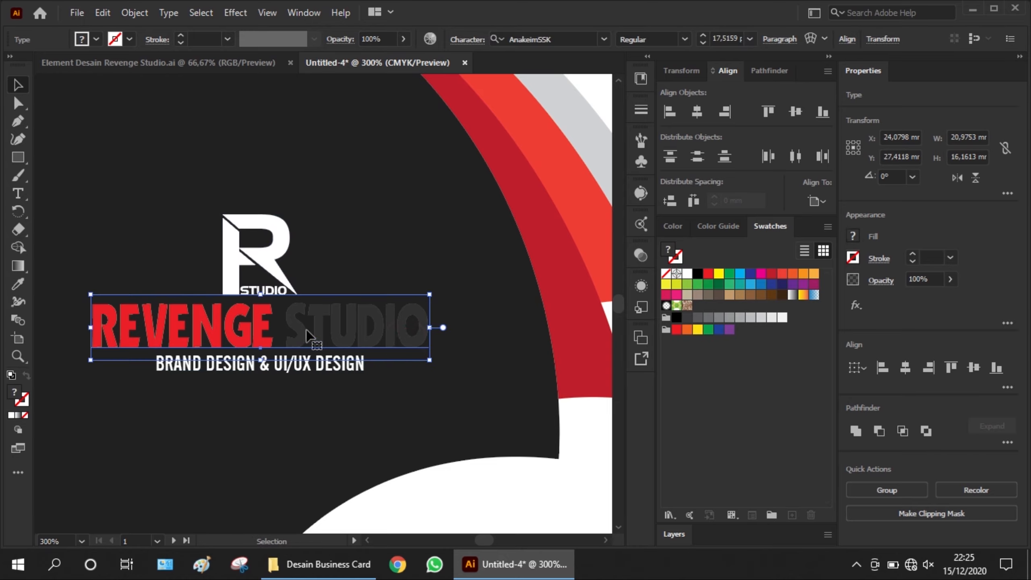
{"action": "left_click", "coordinate": [17, 286]}
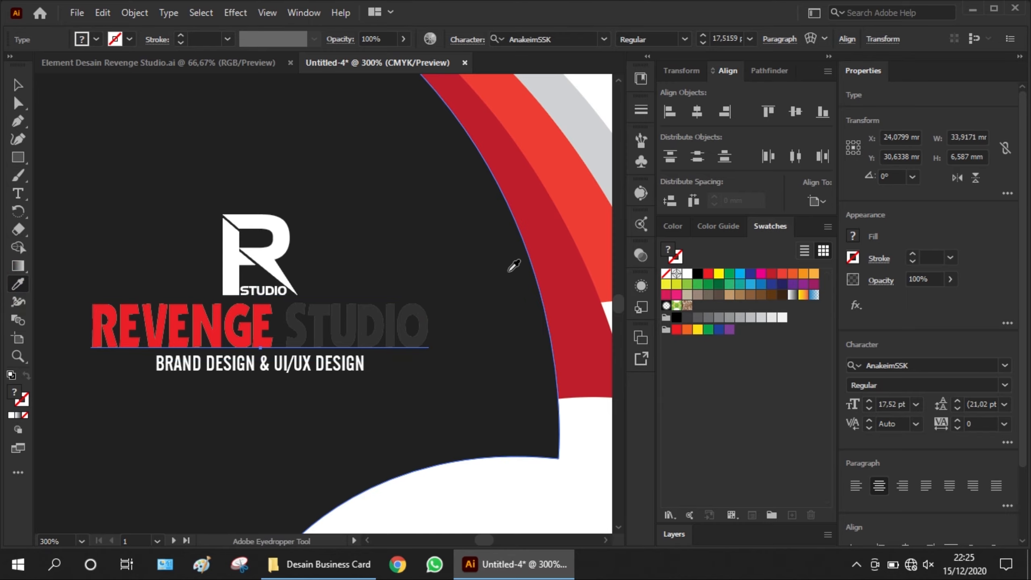
{"action": "left_click", "coordinate": [550, 229]}
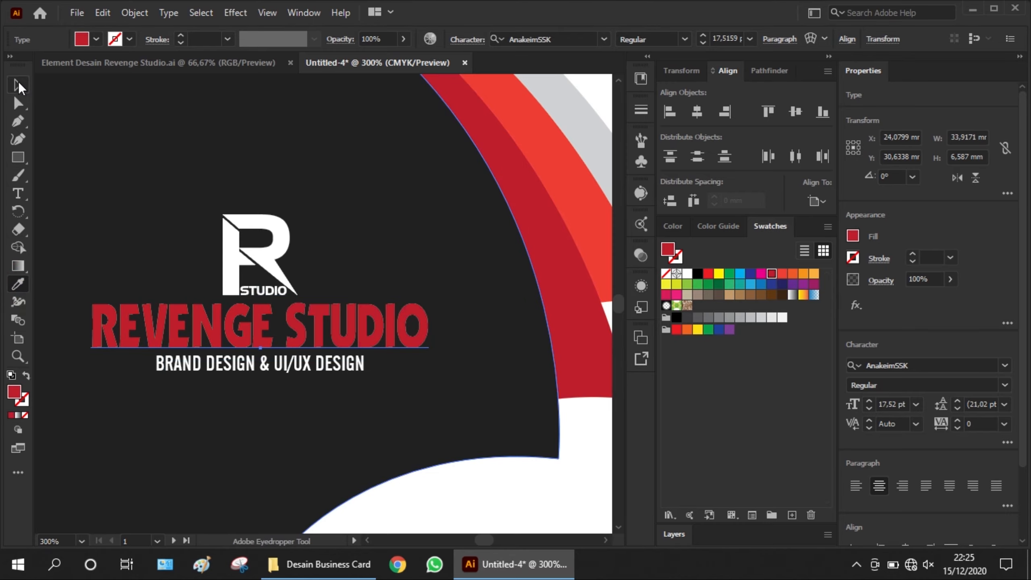
{"action": "left_click", "coordinate": [17, 84]}
{"action": "key", "text": "ctrl+minus"}
{"action": "key", "text": "ctrl+minus"}
{"action": "left_click", "coordinate": [240, 145]}
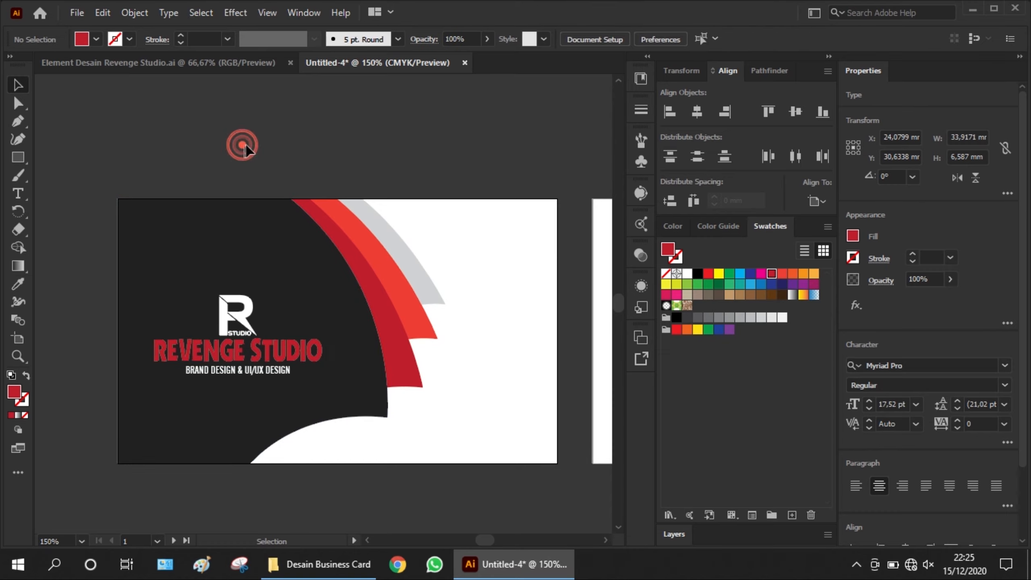
{"action": "key", "text": "ctrl+minus"}
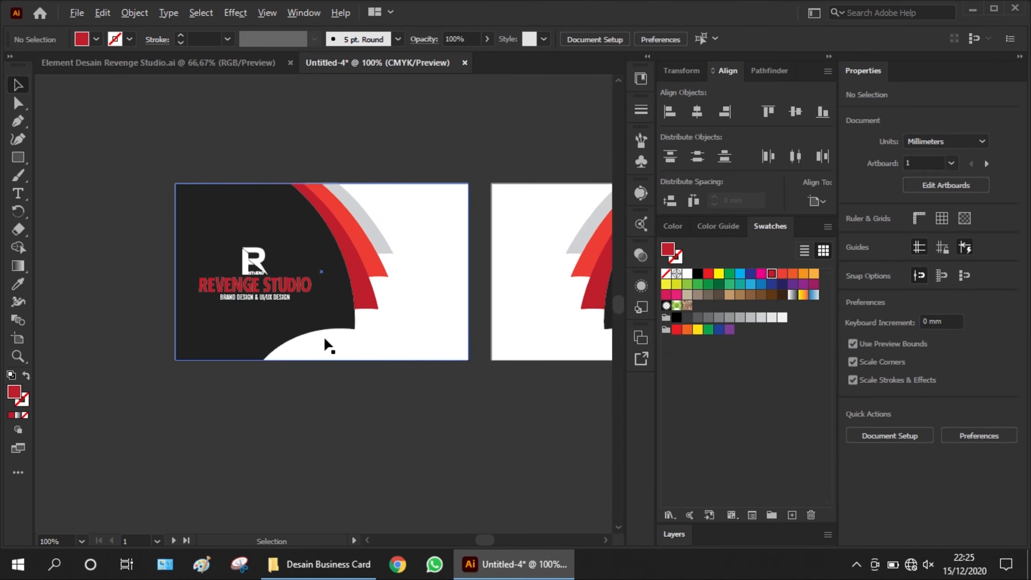
Step: Recolour the REVENGE STUDIO title with the brighter red sampled from the middle curved band
{"action": "scroll", "coordinate": [289, 321], "scroll_direction": "up", "scroll_amount": 3}
{"action": "scroll", "coordinate": [202, 369], "scroll_direction": "down", "scroll_amount": 2}
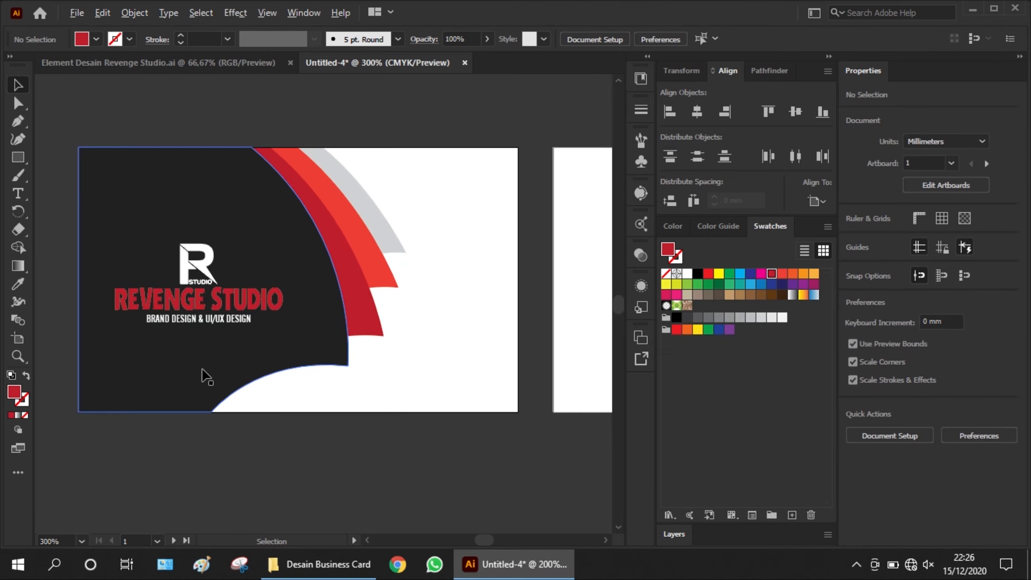
{"action": "left_click", "coordinate": [266, 299]}
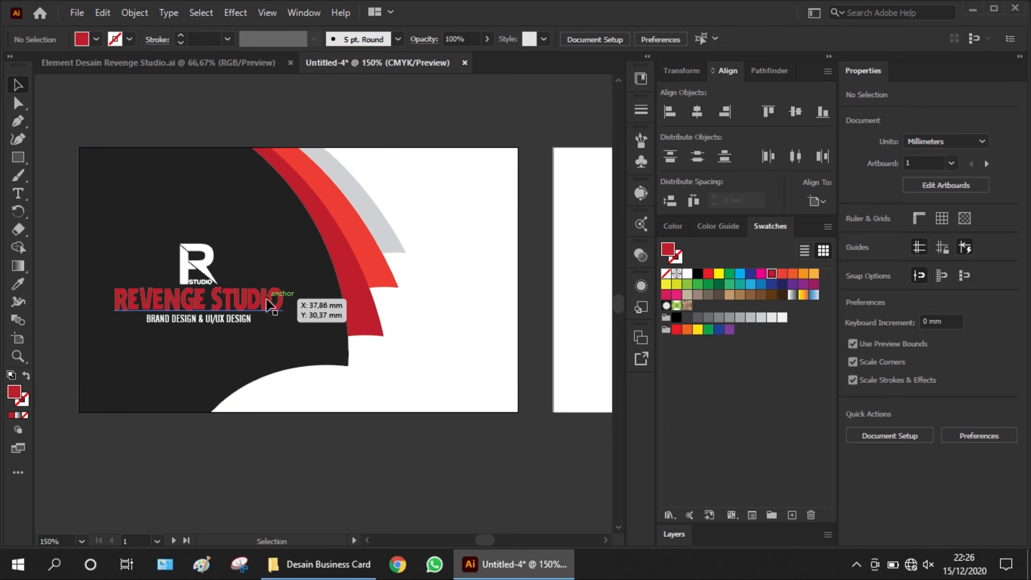
{"action": "left_click", "coordinate": [17, 284]}
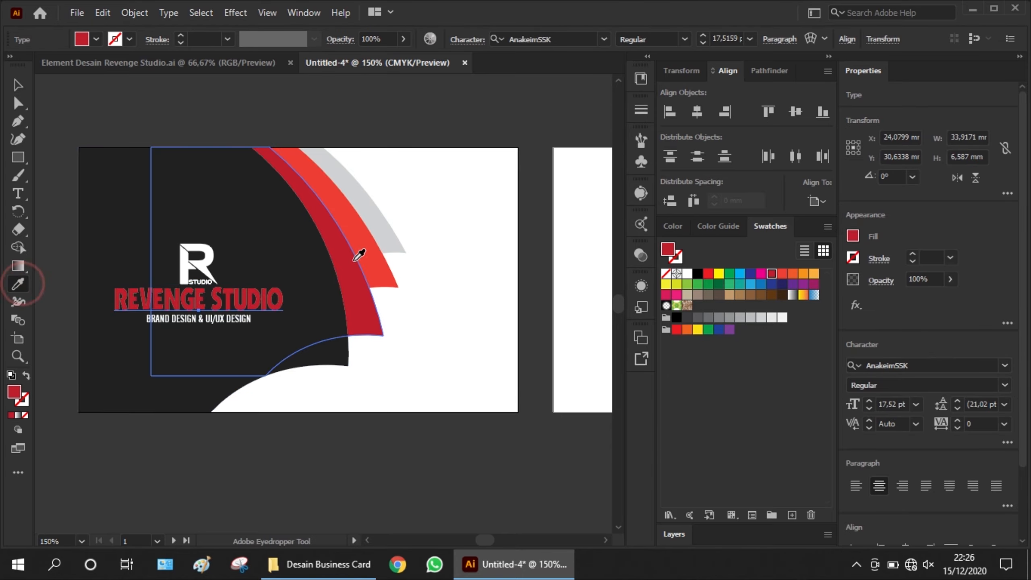
{"action": "left_click", "coordinate": [372, 240]}
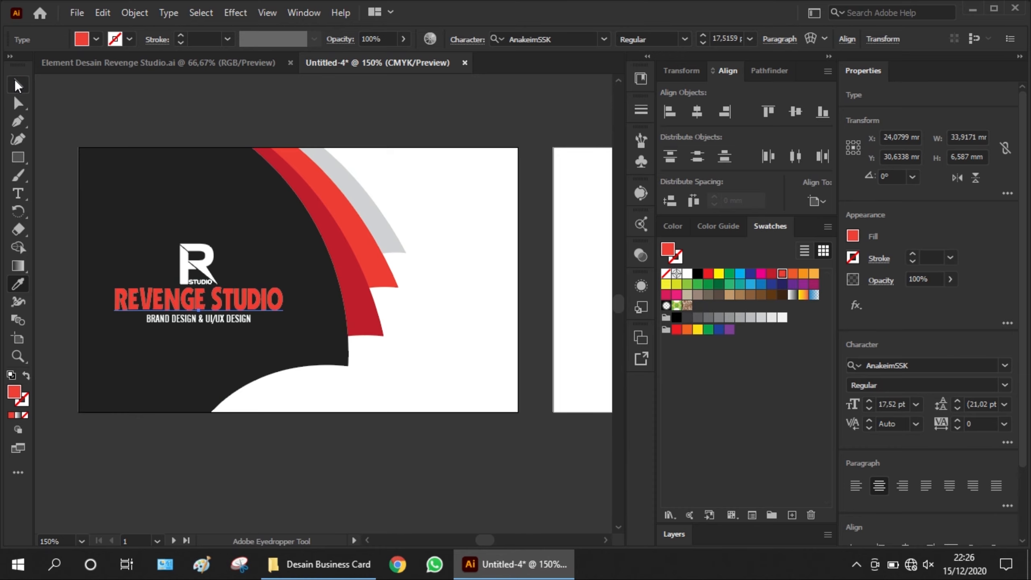
{"action": "left_click", "coordinate": [17, 85]}
{"action": "left_click", "coordinate": [129, 109]}
Step: Try a yellow fill on the REVENGE STUDIO title, then switch it to the dark red C=15 M=100 Y=90 K=10
{"action": "scroll", "coordinate": [224, 307], "scroll_direction": "up", "scroll_amount": 3}
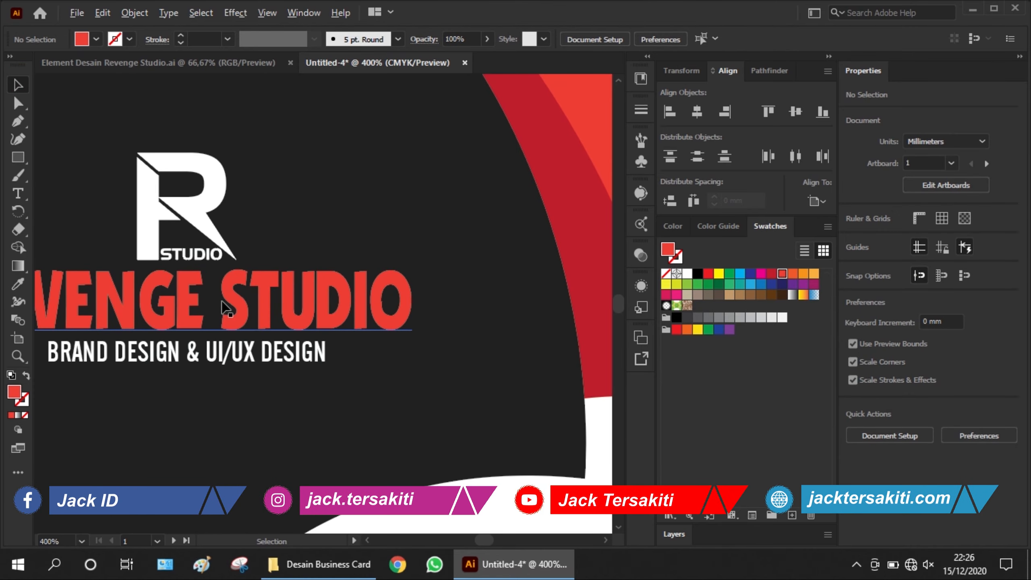
{"action": "left_click", "coordinate": [243, 311]}
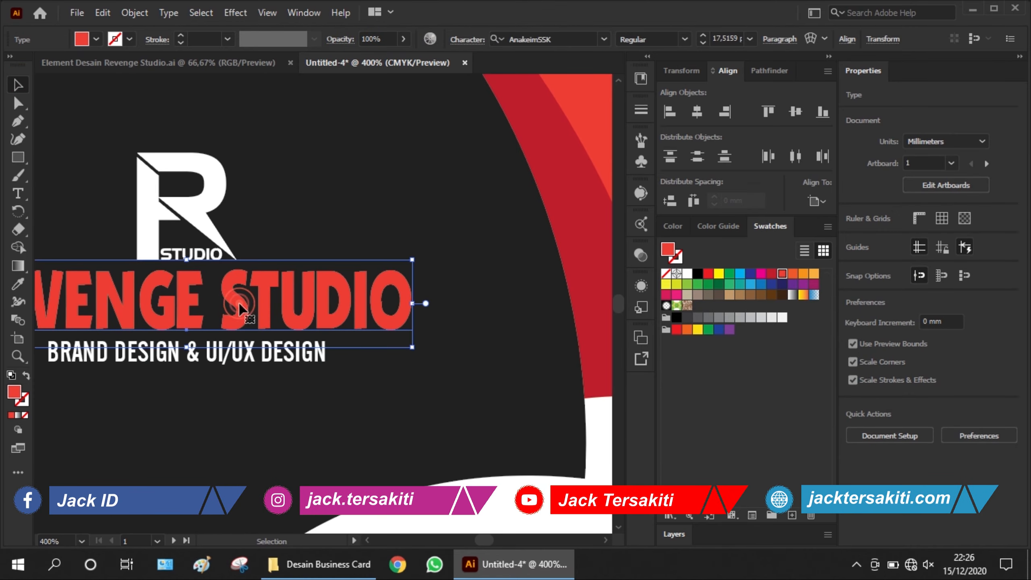
{"action": "left_click", "coordinate": [718, 275]}
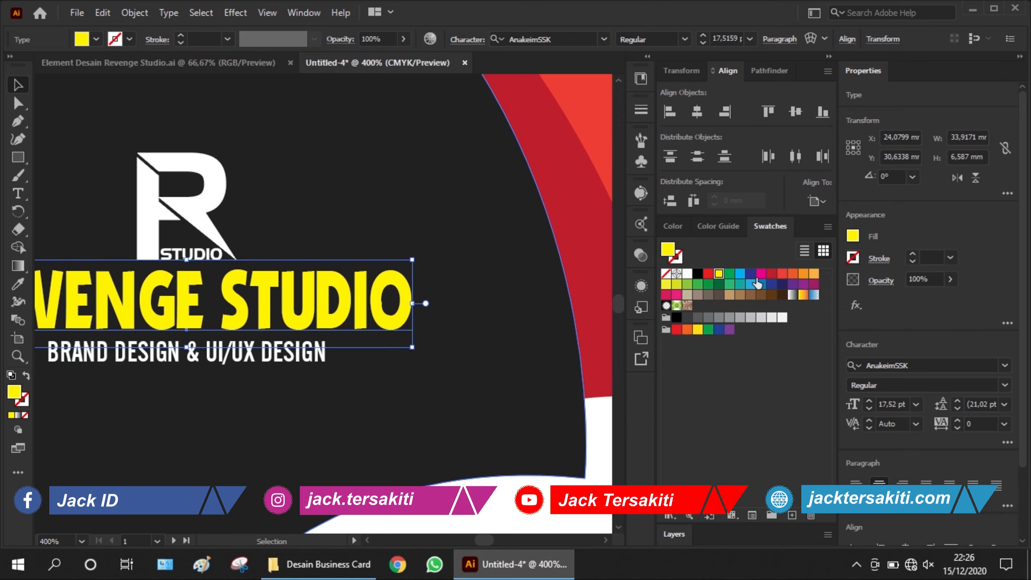
{"action": "left_click", "coordinate": [773, 275]}
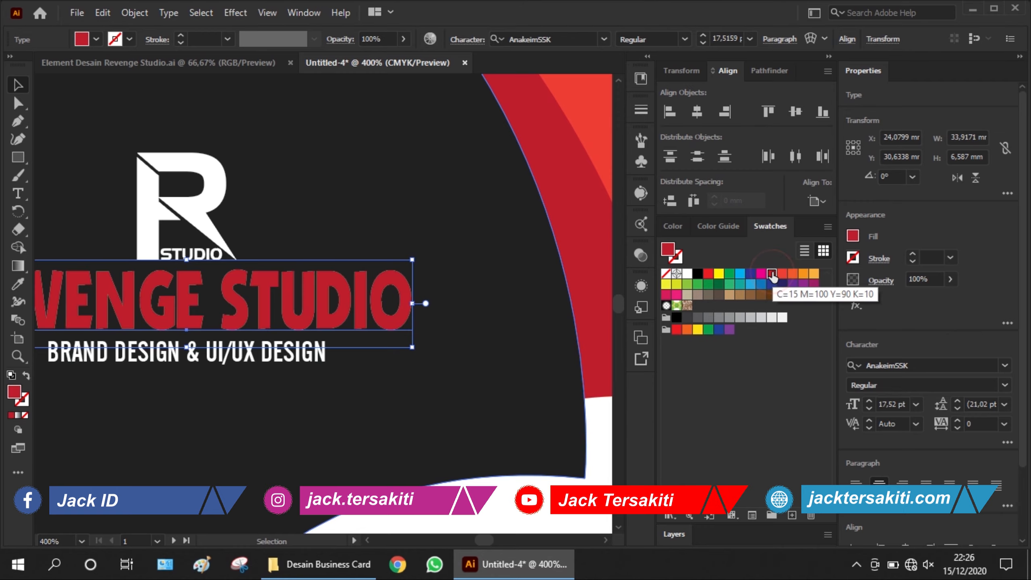
{"action": "left_click", "coordinate": [442, 400]}
{"action": "scroll", "coordinate": [209, 410], "scroll_direction": "down", "scroll_amount": 2}
{"action": "scroll", "coordinate": [308, 334], "scroll_direction": "down", "scroll_amount": 1}
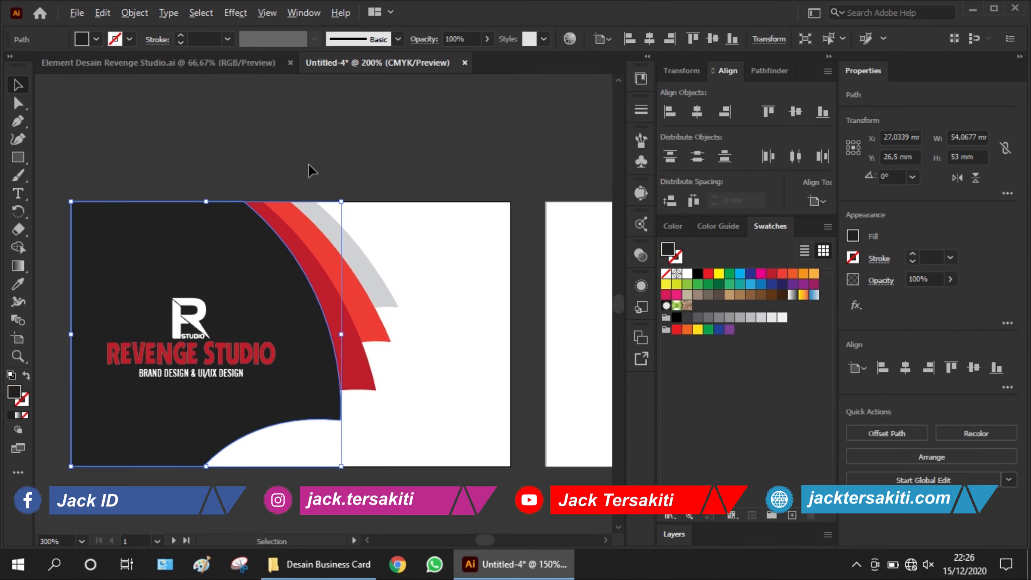
{"action": "left_click", "coordinate": [324, 135]}
{"action": "scroll", "coordinate": [227, 261], "scroll_direction": "down", "scroll_amount": 1}
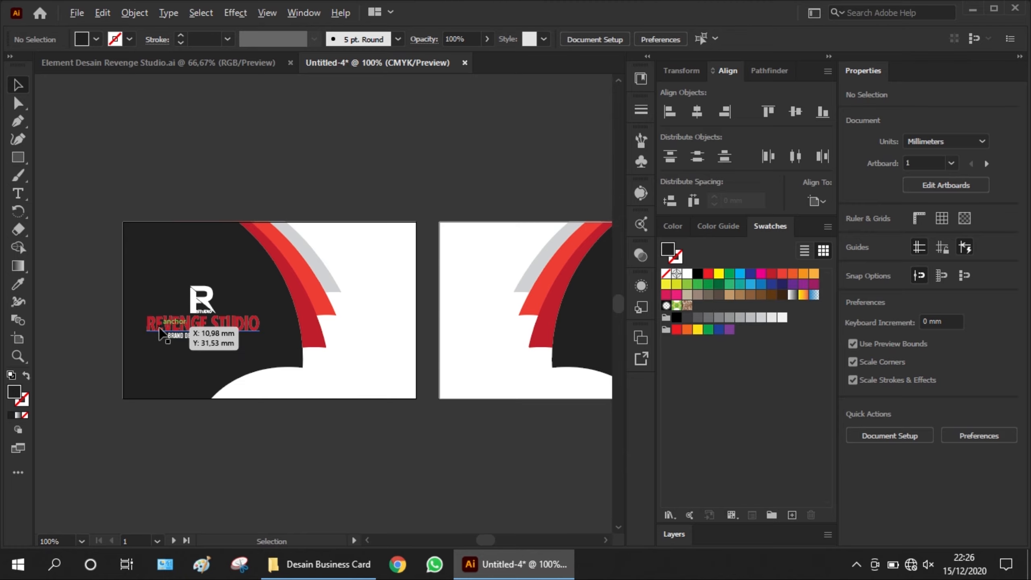
Step: Recolour the innermost dark red band and the REVENGE STUDIO title together, trying yellow and red-orange before settling on medium orange
{"action": "scroll", "coordinate": [161, 334], "scroll_direction": "up", "scroll_amount": 4}
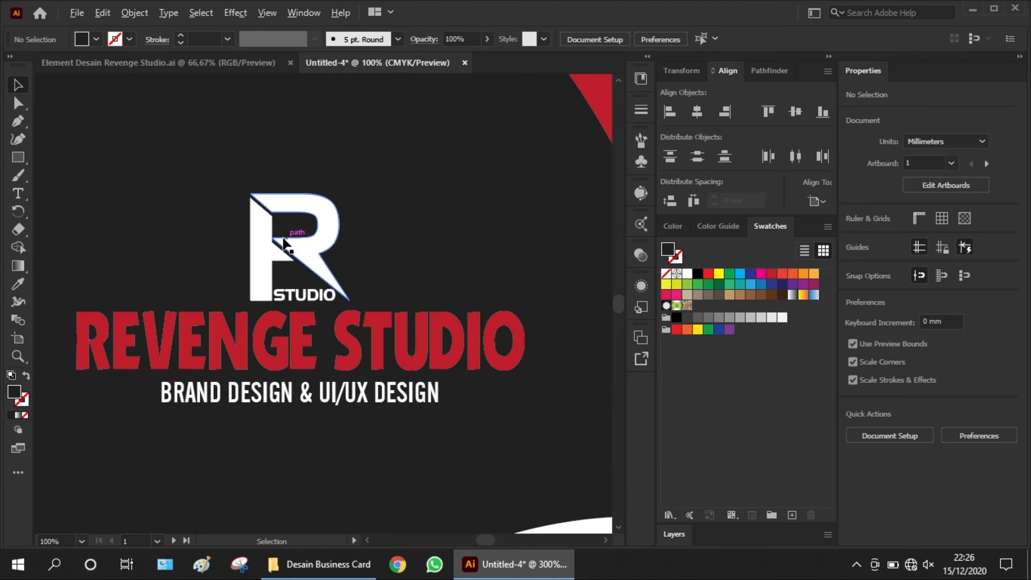
{"action": "scroll", "coordinate": [319, 235], "scroll_direction": "down", "scroll_amount": 2}
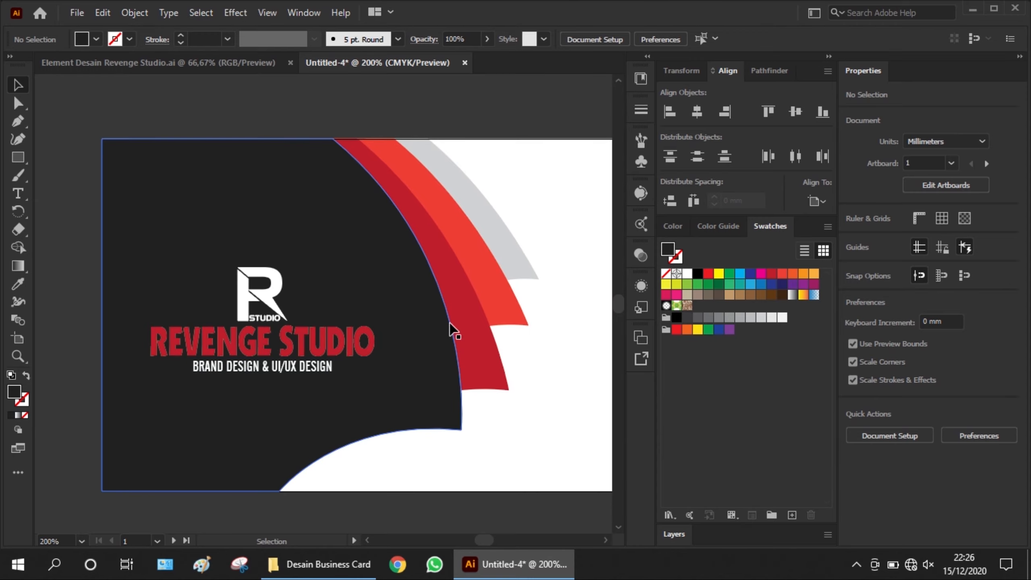
{"action": "left_click", "coordinate": [473, 341]}
{"action": "left_click", "coordinate": [368, 344], "text": "shift"}
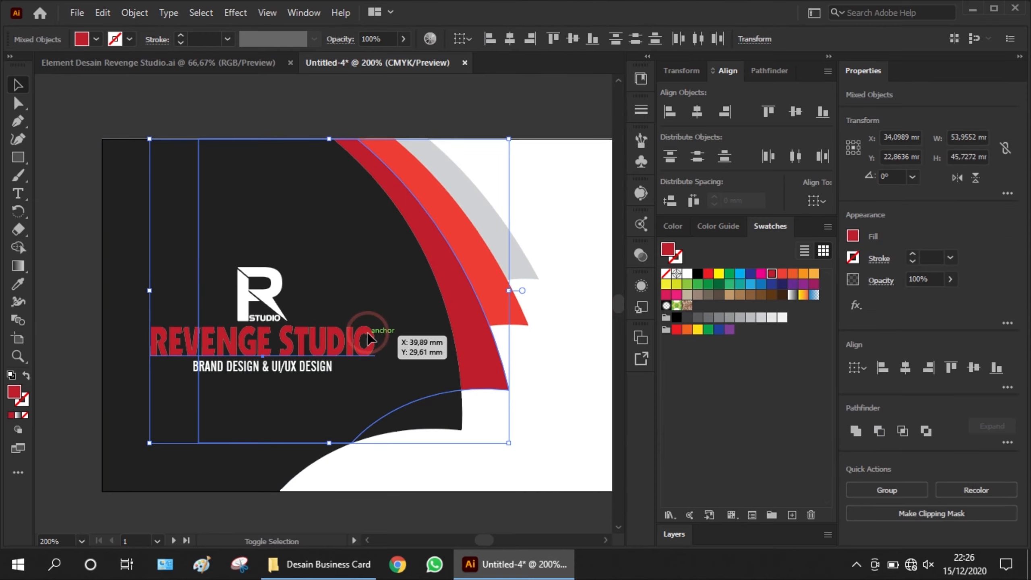
{"action": "left_click", "coordinate": [710, 231]}
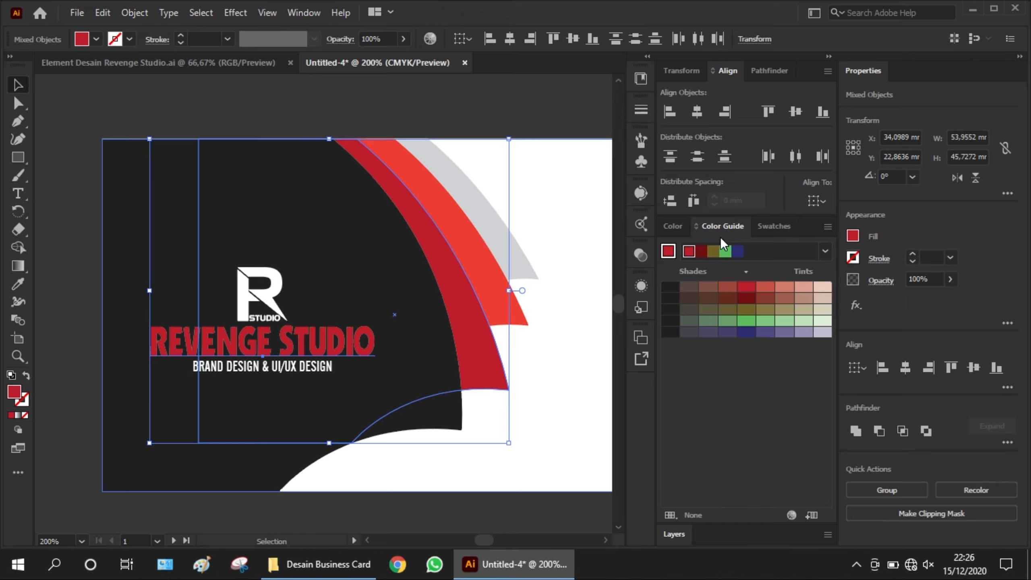
{"action": "left_click", "coordinate": [746, 287]}
{"action": "left_click", "coordinate": [678, 227]}
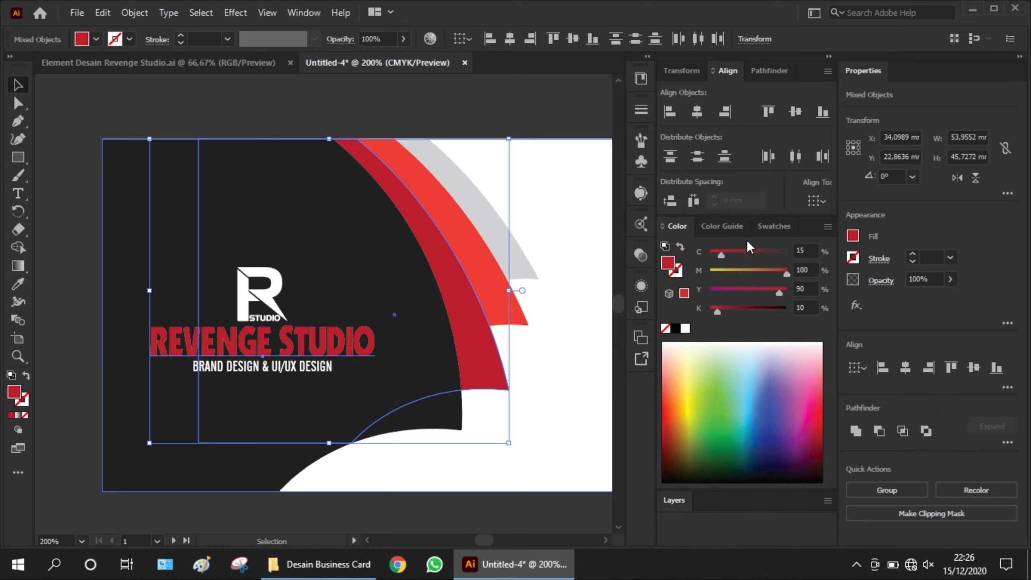
{"action": "left_click", "coordinate": [769, 228]}
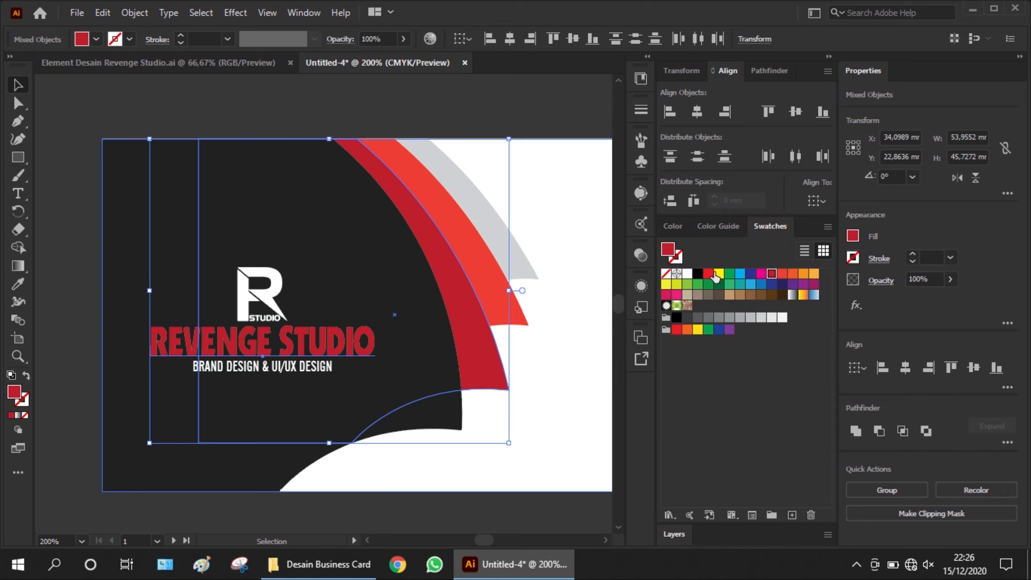
{"action": "left_click", "coordinate": [667, 285]}
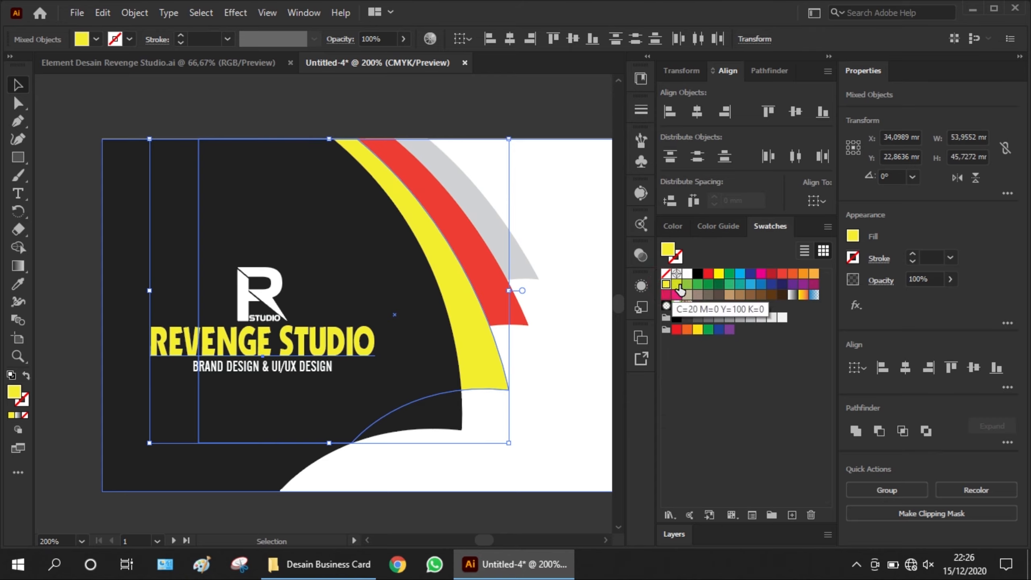
{"action": "left_click", "coordinate": [793, 274]}
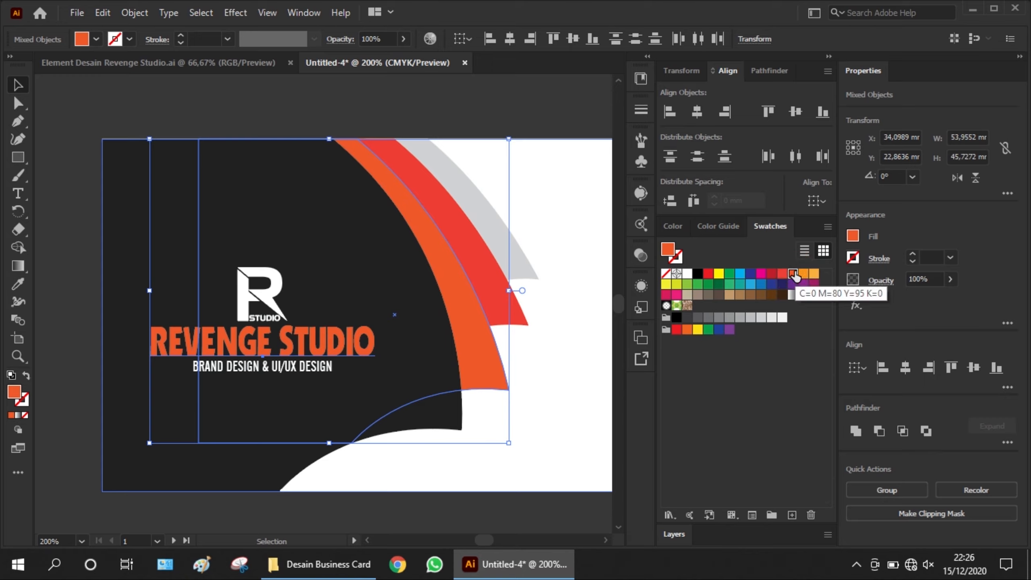
{"action": "left_click", "coordinate": [804, 273]}
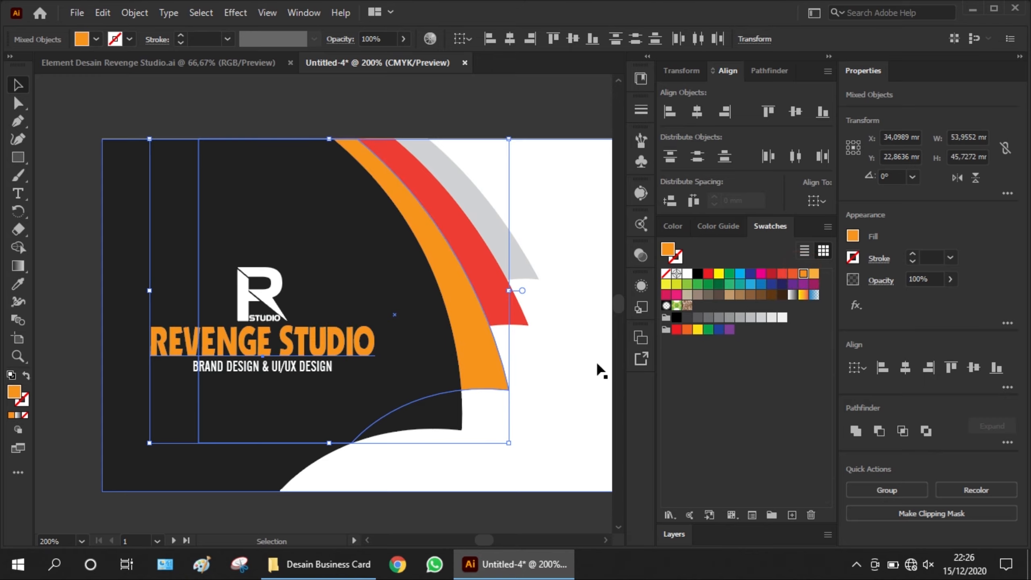
{"action": "left_click", "coordinate": [541, 369]}
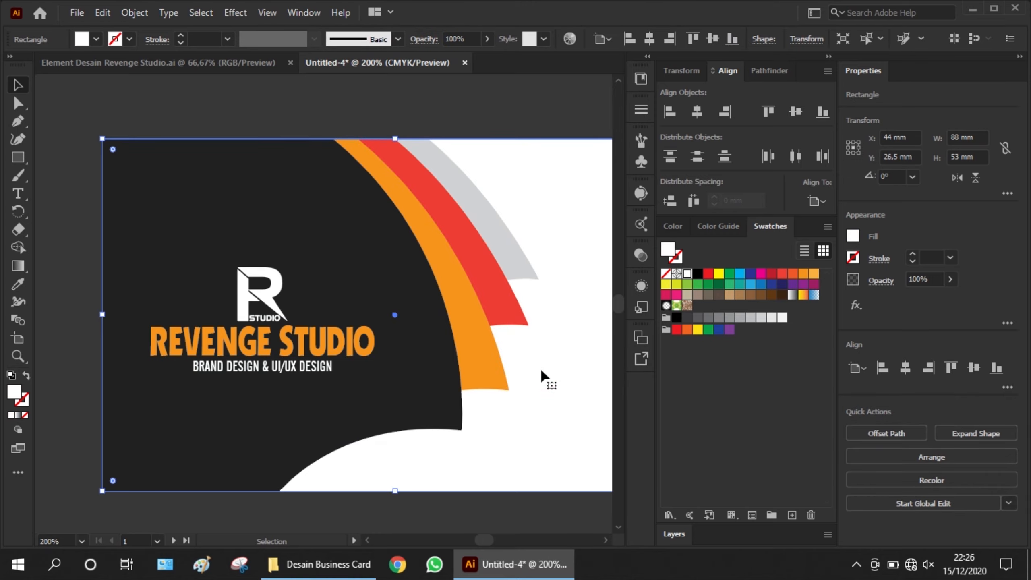
Step: Fill the front card's middle red curved band with light yellow-orange
{"action": "left_click", "coordinate": [517, 315]}
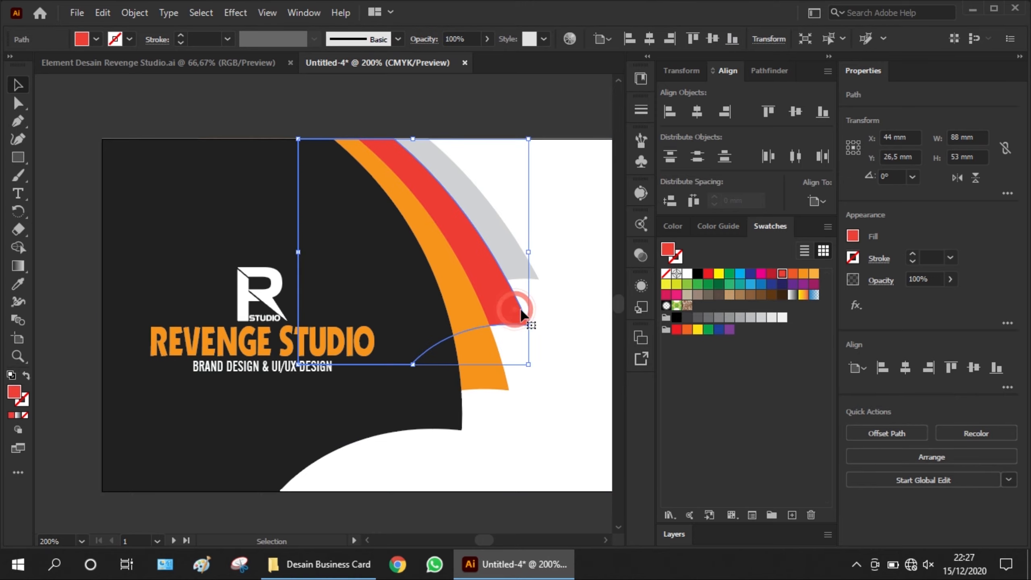
{"action": "left_click", "coordinate": [815, 279]}
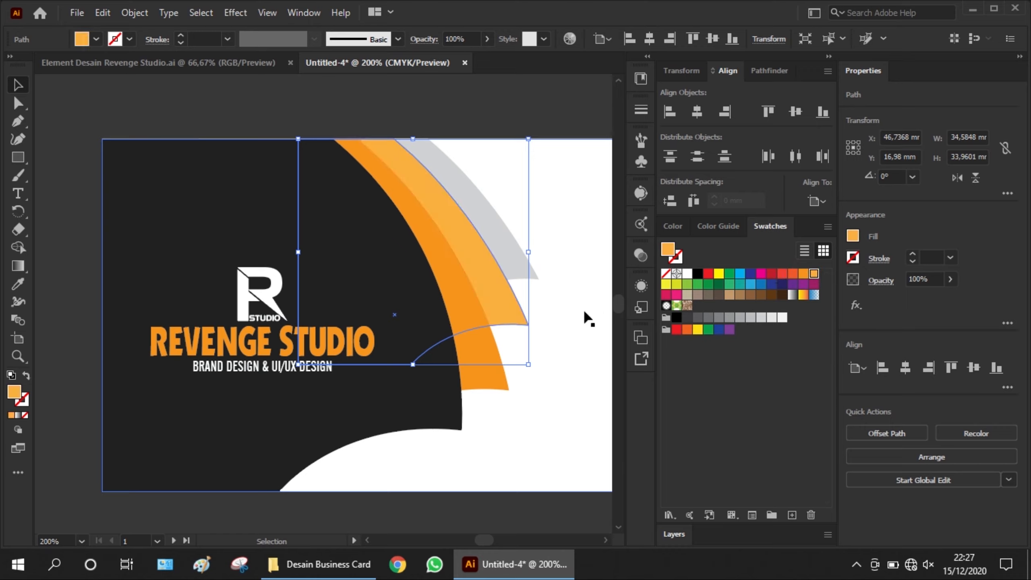
{"action": "left_click", "coordinate": [575, 315]}
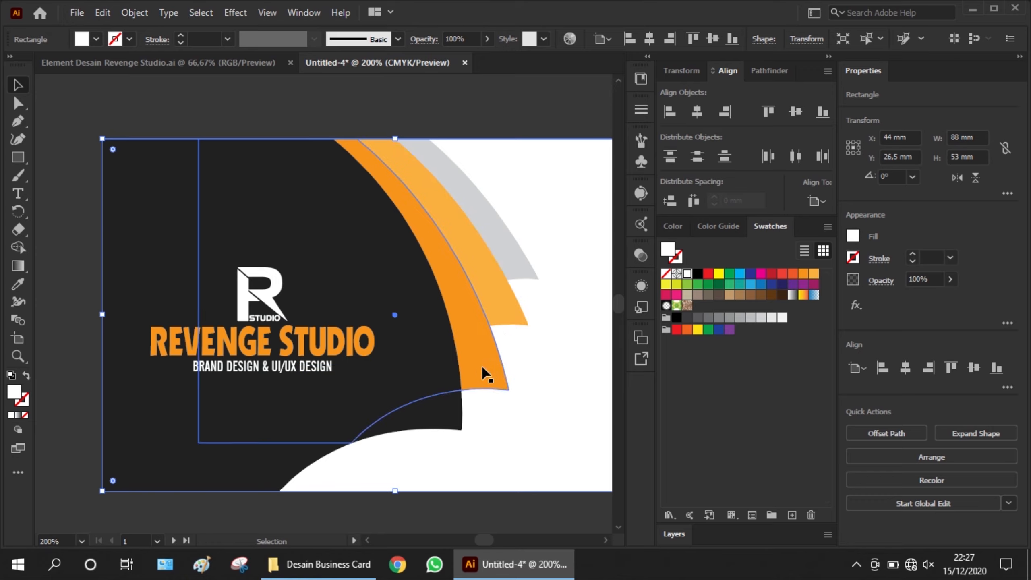
Step: Fill the front card's innermost curved band with red-orange C=0 M=80 Y=95 K=0
{"action": "left_click", "coordinate": [486, 375]}
{"action": "left_click", "coordinate": [792, 276]}
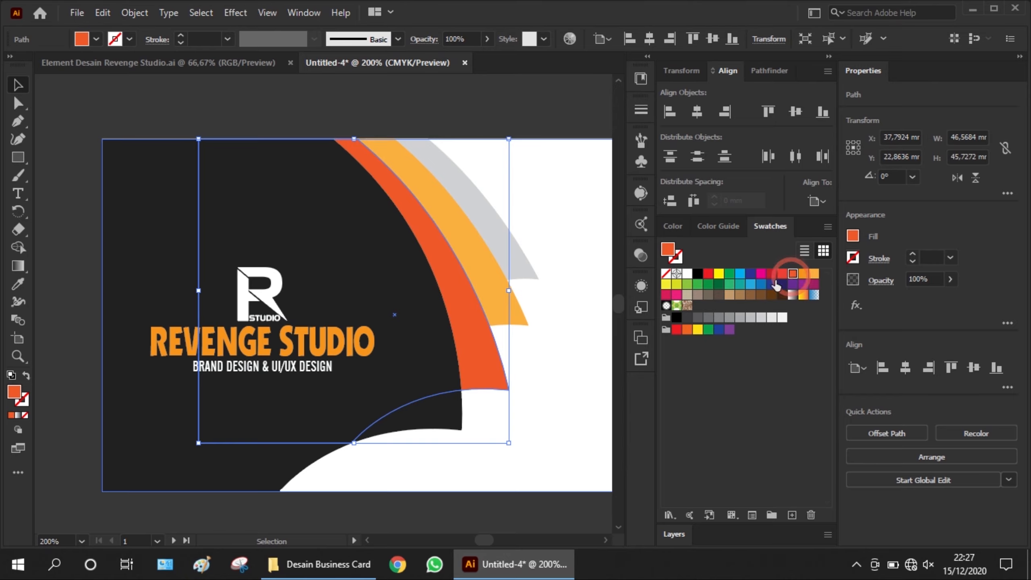
{"action": "left_click", "coordinate": [559, 351]}
{"action": "scroll", "coordinate": [268, 353], "scroll_direction": "down", "scroll_amount": 2}
{"action": "scroll", "coordinate": [273, 355], "scroll_direction": "down", "scroll_amount": 1}
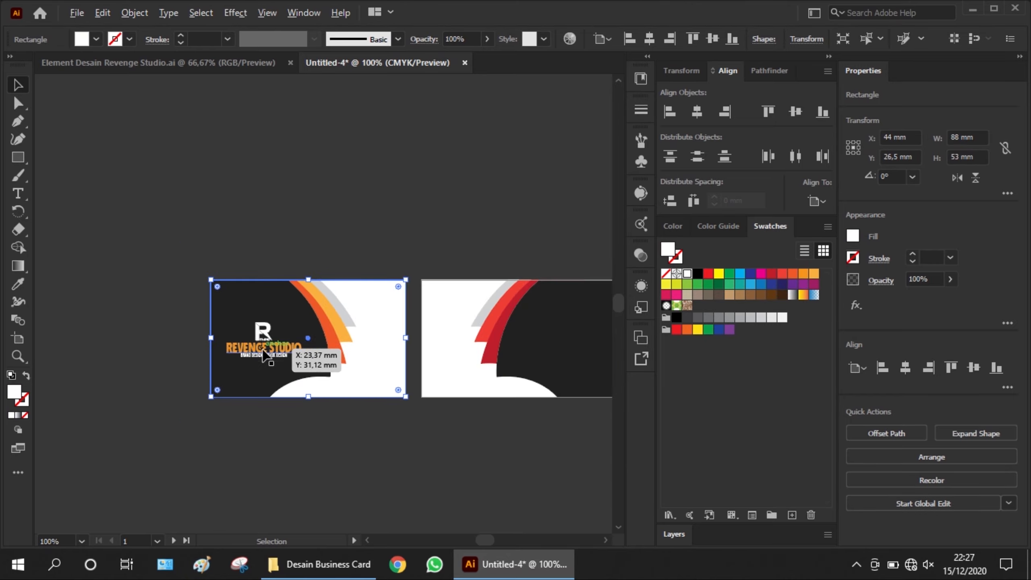
Step: Recolour the back card's innermost dark red band with the red-orange sampled from the front card's innermost band
{"action": "scroll", "coordinate": [508, 350], "scroll_direction": "up", "scroll_amount": 1}
{"action": "left_click", "coordinate": [479, 348]}
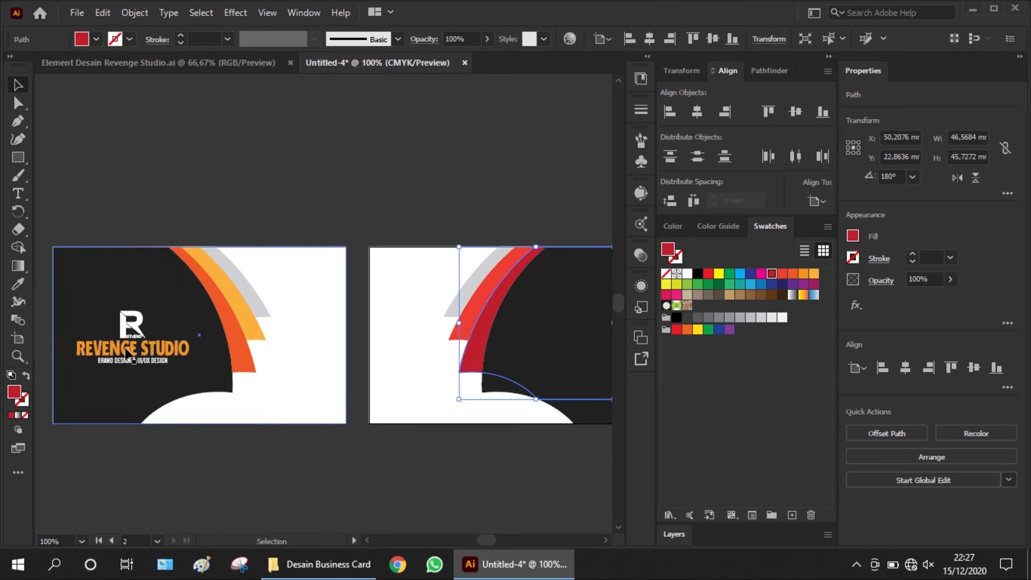
{"action": "left_click", "coordinate": [18, 283]}
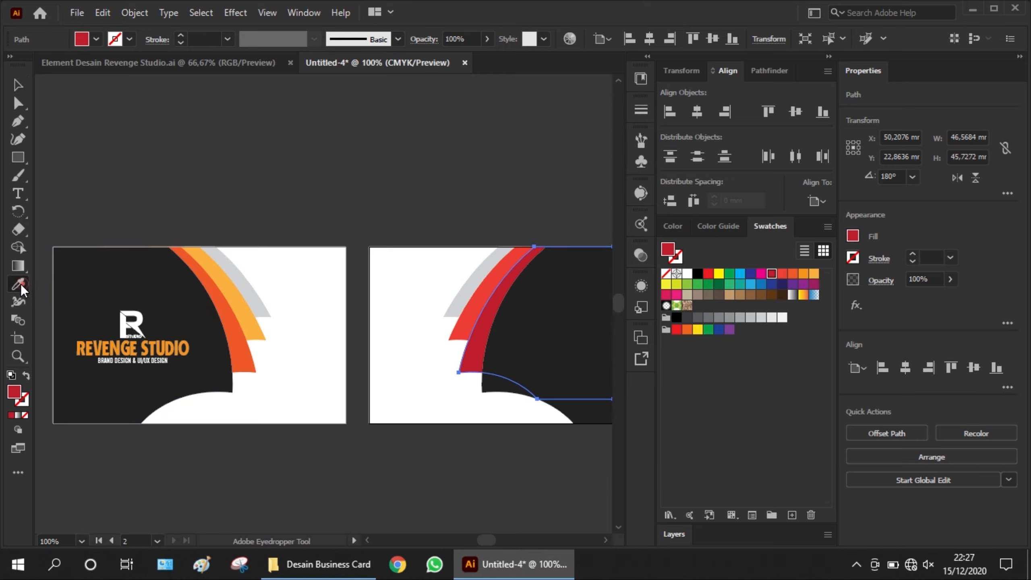
{"action": "left_click", "coordinate": [245, 339]}
{"action": "left_click", "coordinate": [18, 85]}
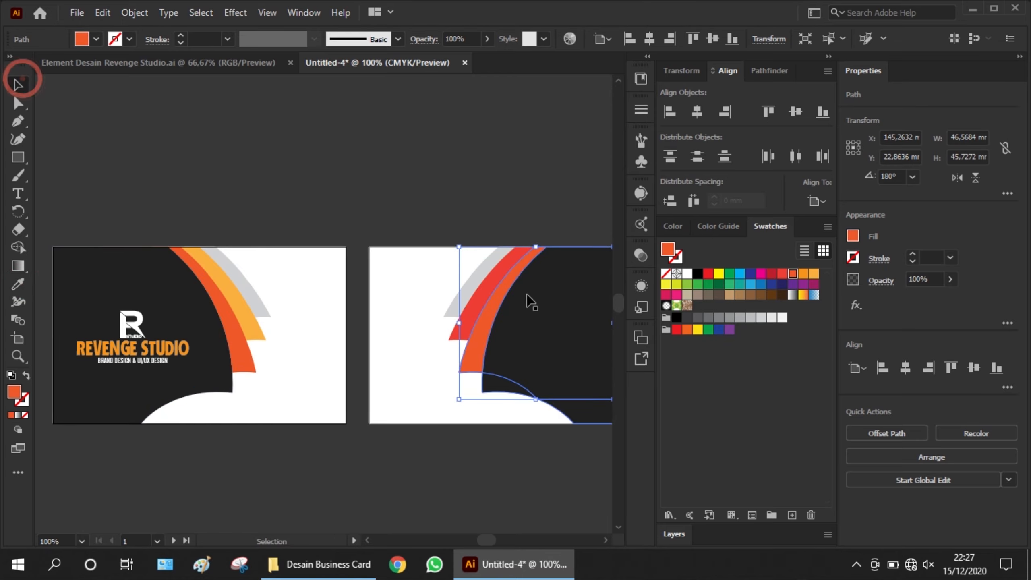
Step: Recolour the back card's middle red band with the light yellow-orange sampled from the front card's middle band
{"action": "left_click", "coordinate": [471, 323]}
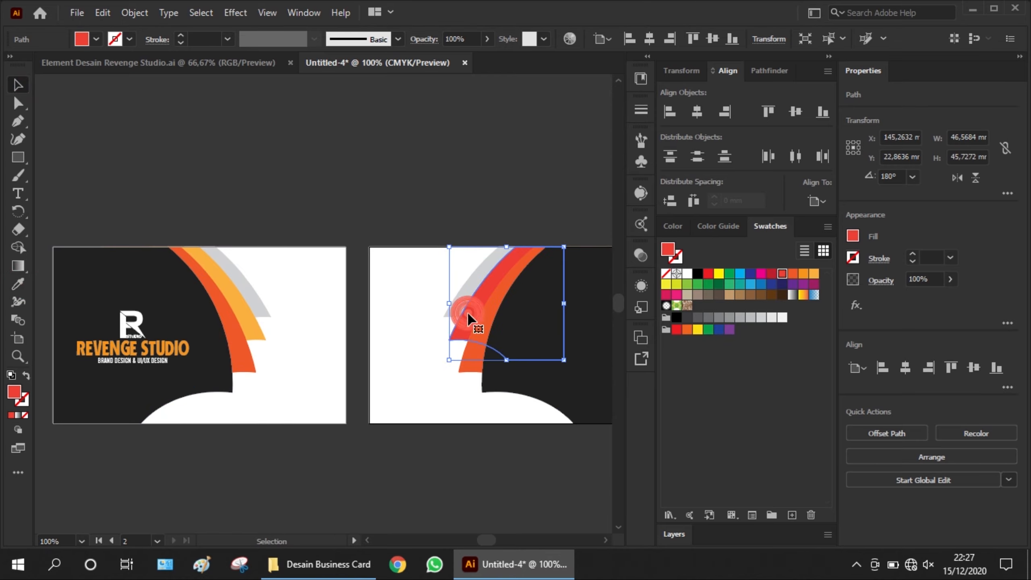
{"action": "left_click", "coordinate": [18, 284]}
{"action": "left_click", "coordinate": [242, 305]}
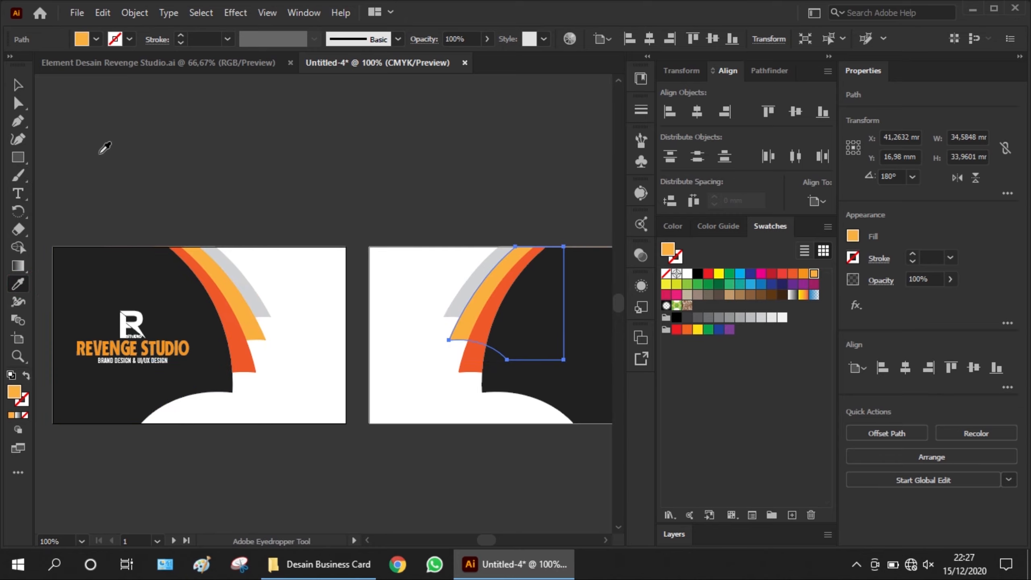
{"action": "left_click", "coordinate": [16, 84]}
{"action": "left_click", "coordinate": [159, 143]}
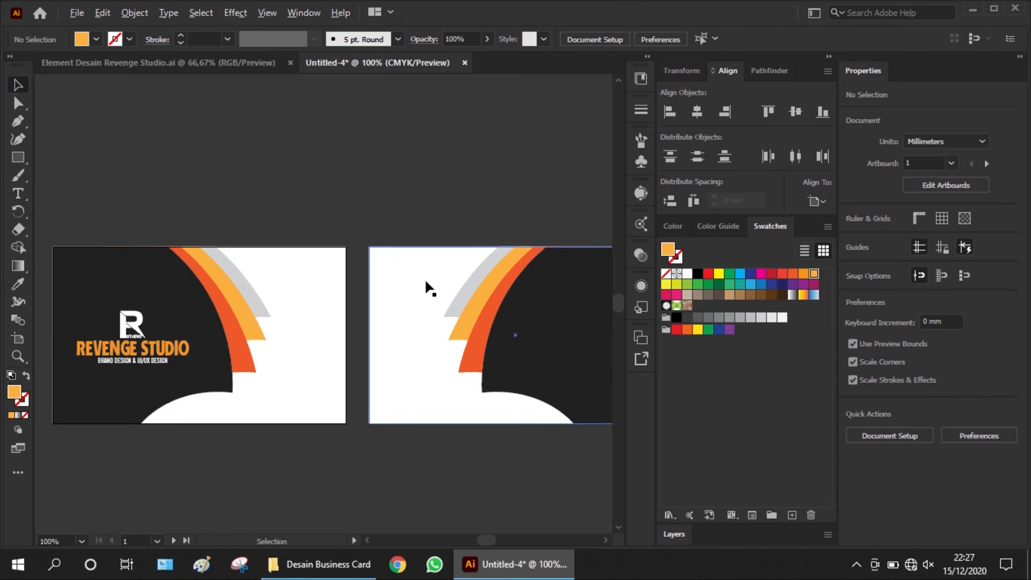
Step: Copy the QR code from Element Desain Revenge Studio.ai onto the front card's white area and scale it to about 13 mm square
{"action": "scroll", "coordinate": [425, 281], "scroll_direction": "down", "scroll_amount": 1}
{"action": "scroll", "coordinate": [223, 329], "scroll_direction": "up", "scroll_amount": 1}
{"action": "scroll", "coordinate": [207, 376], "scroll_direction": "up", "scroll_amount": 1}
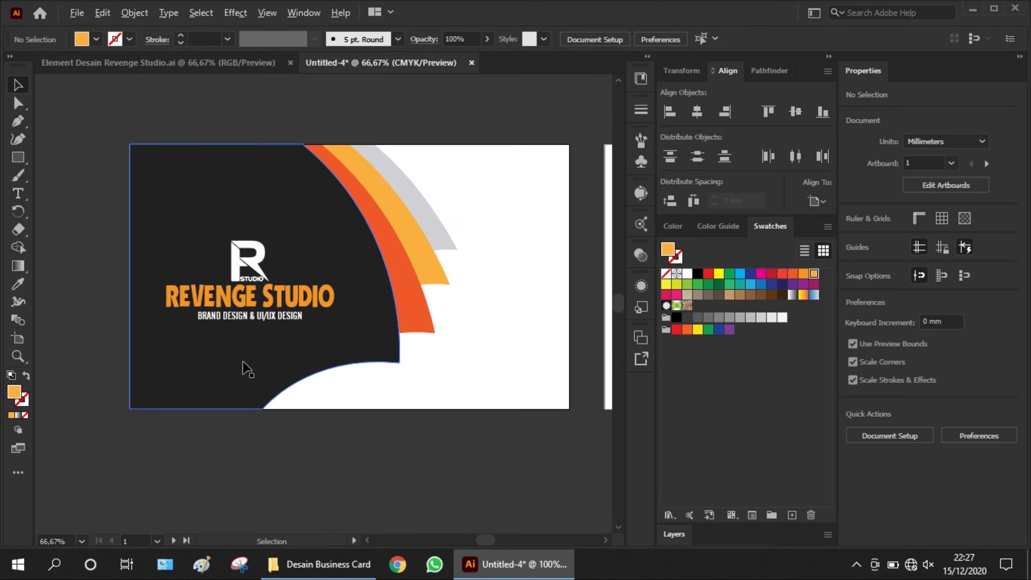
{"action": "scroll", "coordinate": [578, 327], "scroll_direction": "up", "scroll_amount": 2}
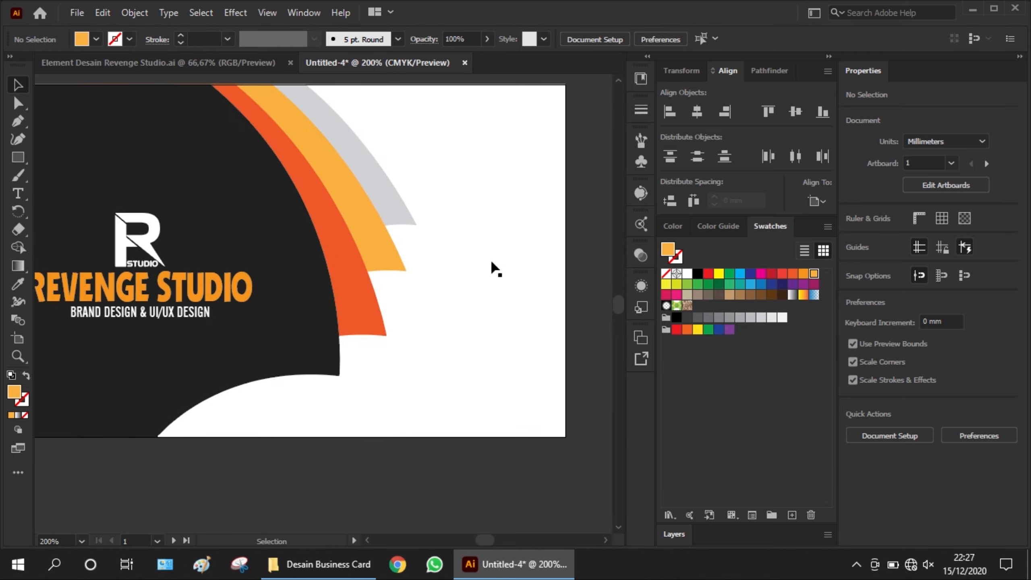
{"action": "left_click", "coordinate": [164, 68]}
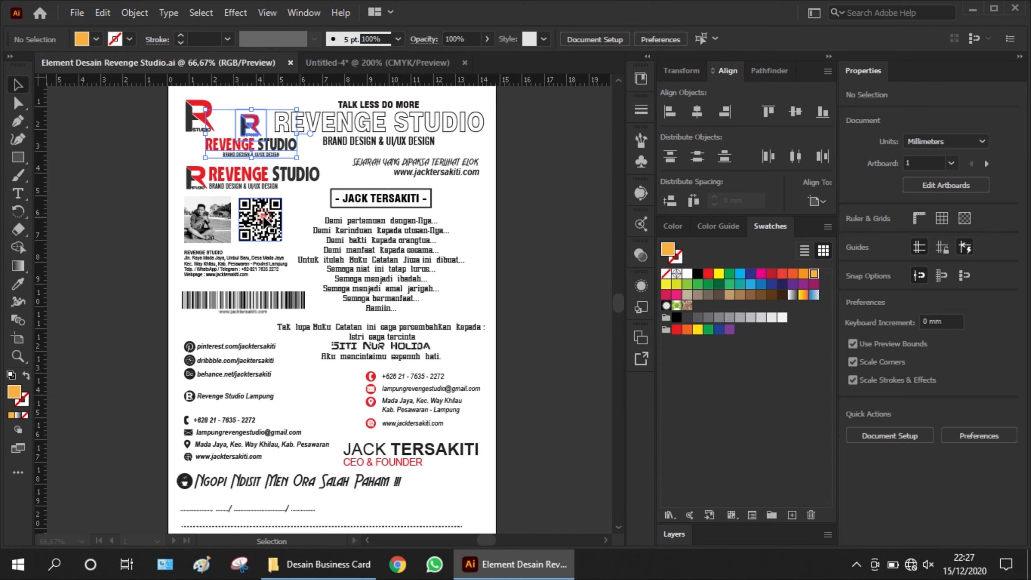
{"action": "left_click", "coordinate": [369, 62]}
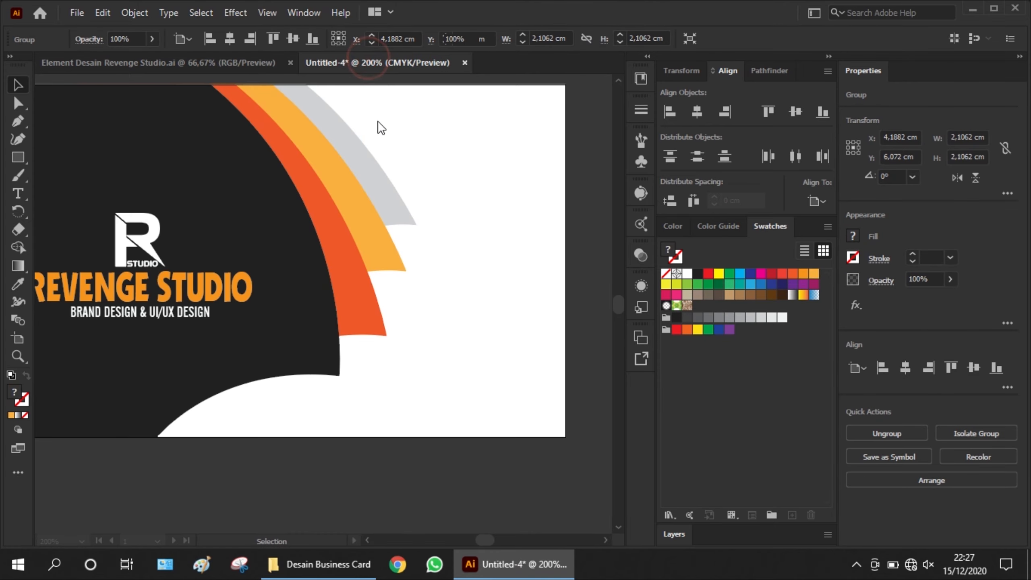
{"action": "key", "text": "ctrl+v"}
{"action": "left_click_drag", "start_coordinate": [359, 301], "coordinate": [506, 299]}
{"action": "left_click_drag", "start_coordinate": [409, 234], "coordinate": [461, 284]}
{"action": "left_click_drag", "start_coordinate": [519, 328], "coordinate": [507, 280]}
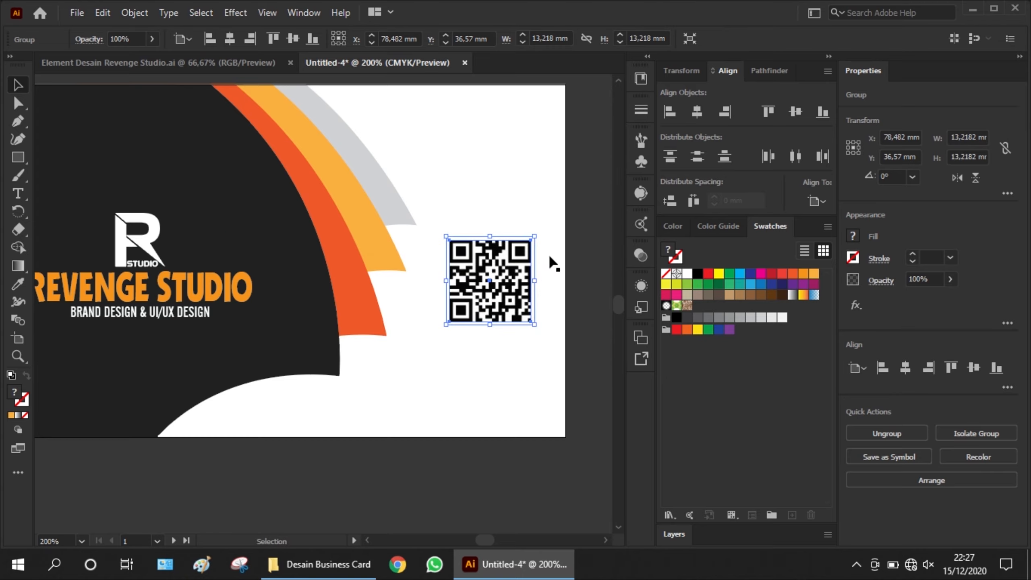
{"action": "left_click", "coordinate": [572, 252]}
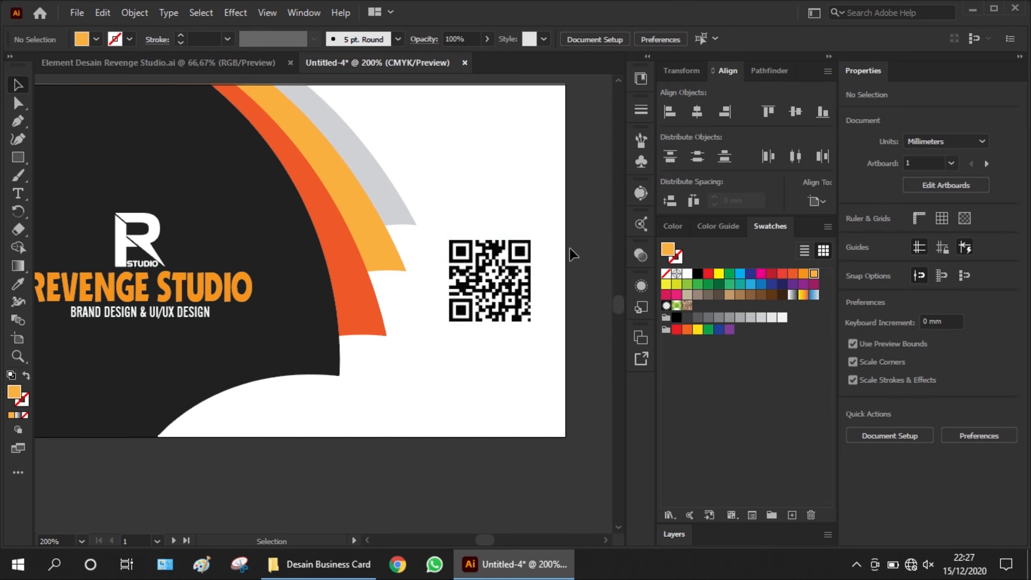
Step: Draw a light yellow-orange bar with fully rounded ends, about 34 by 5 mm, below the QR code and overhanging the card's right edge
{"action": "left_click", "coordinate": [16, 158]}
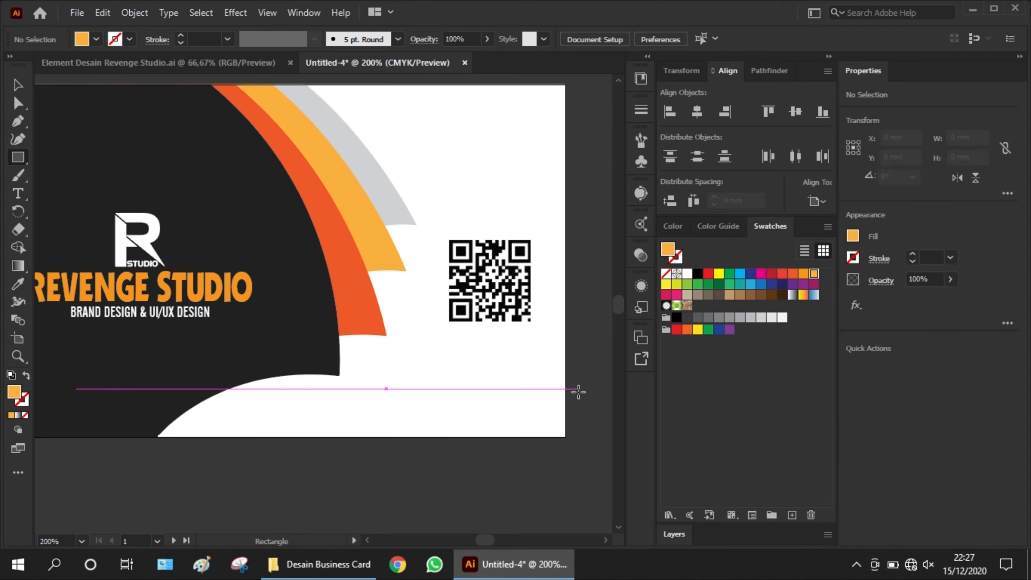
{"action": "mouse_move", "coordinate": [580, 364]}
{"action": "left_mouse_down"}
{"action": "mouse_move", "coordinate": [427, 403]}
{"action": "mouse_move", "coordinate": [350, 407]}
{"action": "mouse_move", "coordinate": [364, 380]}
{"action": "mouse_move", "coordinate": [415, 398]}
{"action": "mouse_move", "coordinate": [424, 381]}
{"action": "left_mouse_up"}
{"action": "left_click", "coordinate": [17, 85]}
{"action": "scroll", "coordinate": [510, 403], "scroll_direction": "up", "scroll_amount": 1}
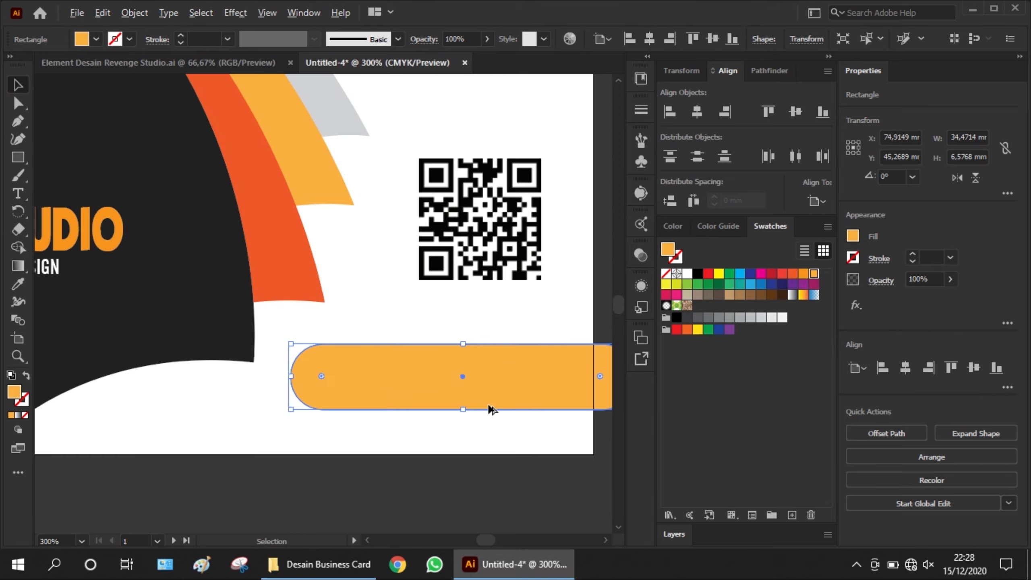
{"action": "left_click_drag", "start_coordinate": [465, 409], "coordinate": [463, 392]}
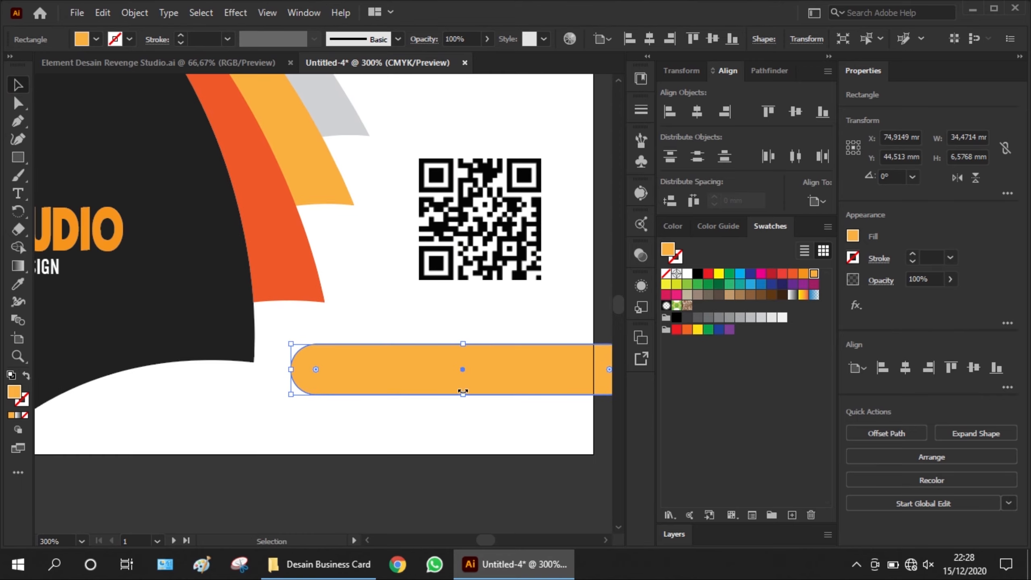
Step: Trim the bar flush with the card's right edge by subtracting a rectangle of about 5 by 10 mm drawn over the overhang
{"action": "scroll", "coordinate": [327, 400], "scroll_direction": "down", "scroll_amount": 1}
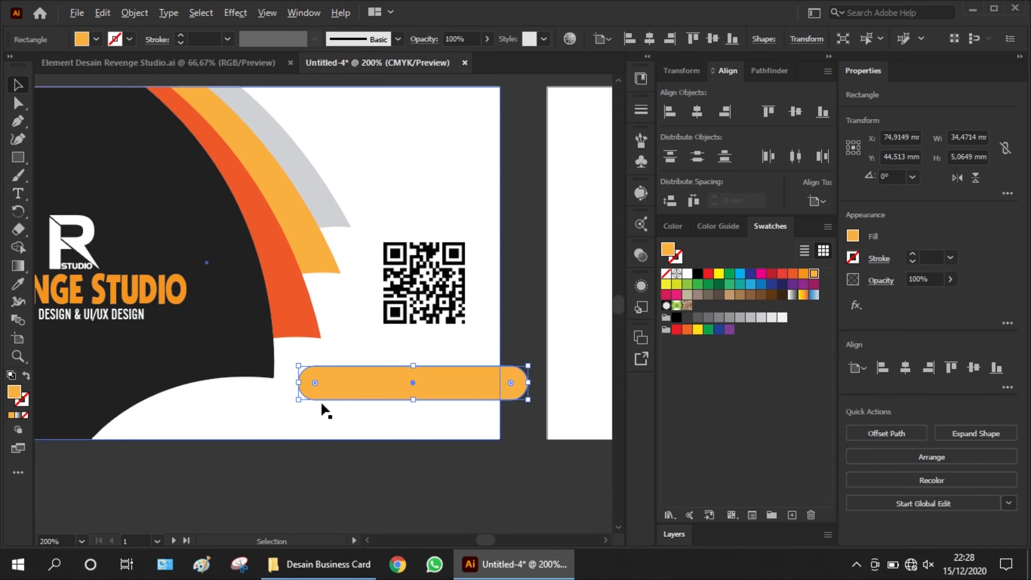
{"action": "scroll", "coordinate": [538, 379], "scroll_direction": "up", "scroll_amount": 2}
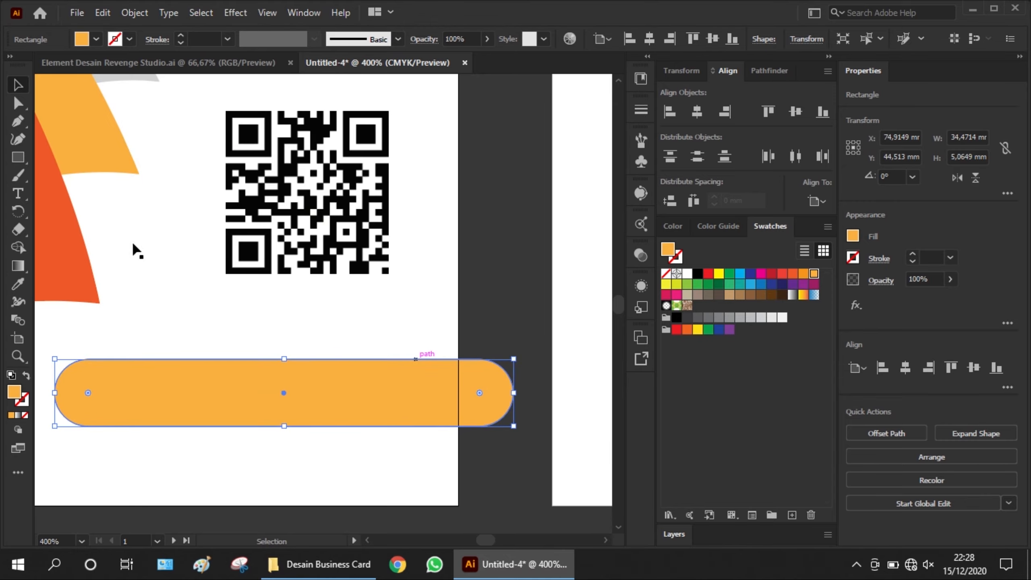
{"action": "left_click", "coordinate": [18, 157]}
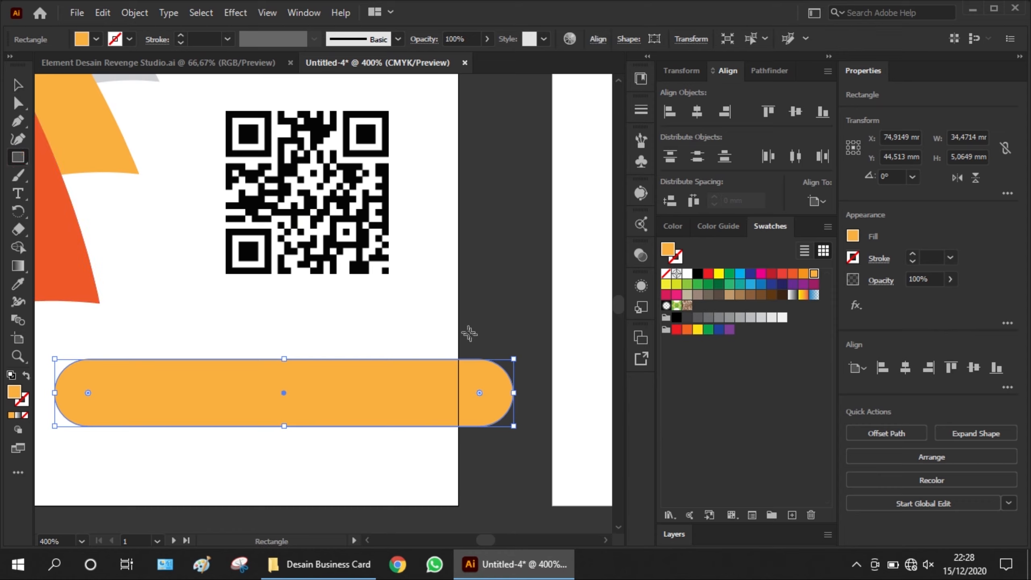
{"action": "left_click_drag", "start_coordinate": [459, 326], "coordinate": [524, 462]}
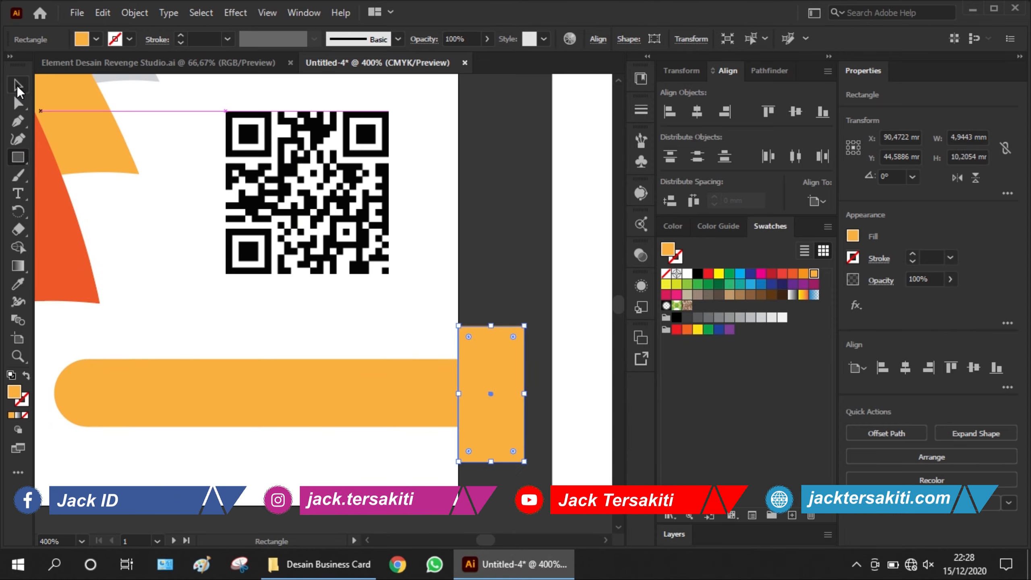
{"action": "left_click", "coordinate": [17, 85]}
{"action": "left_click", "coordinate": [306, 366], "text": "shift"}
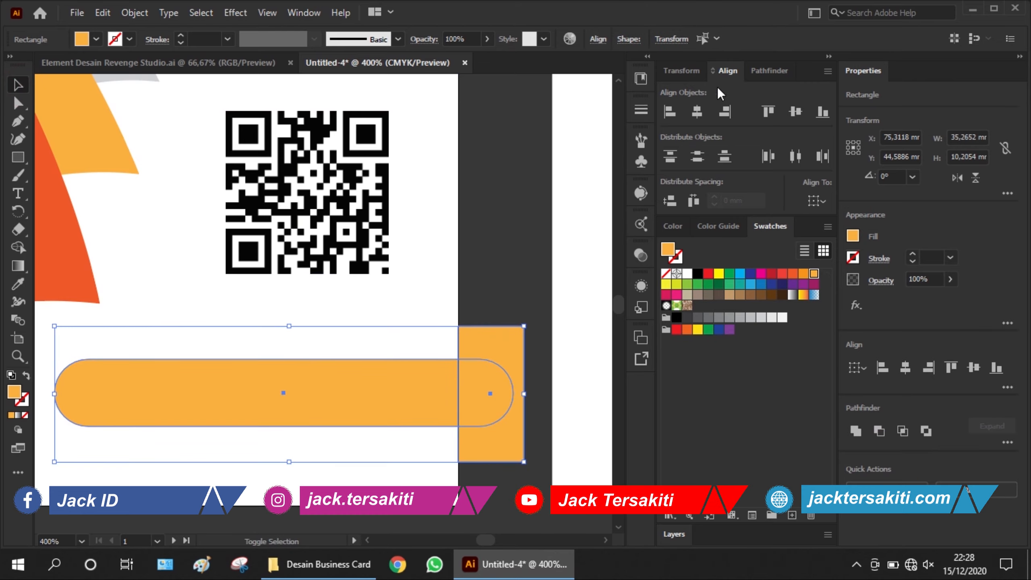
{"action": "left_click", "coordinate": [764, 69]}
{"action": "left_click", "coordinate": [708, 116]}
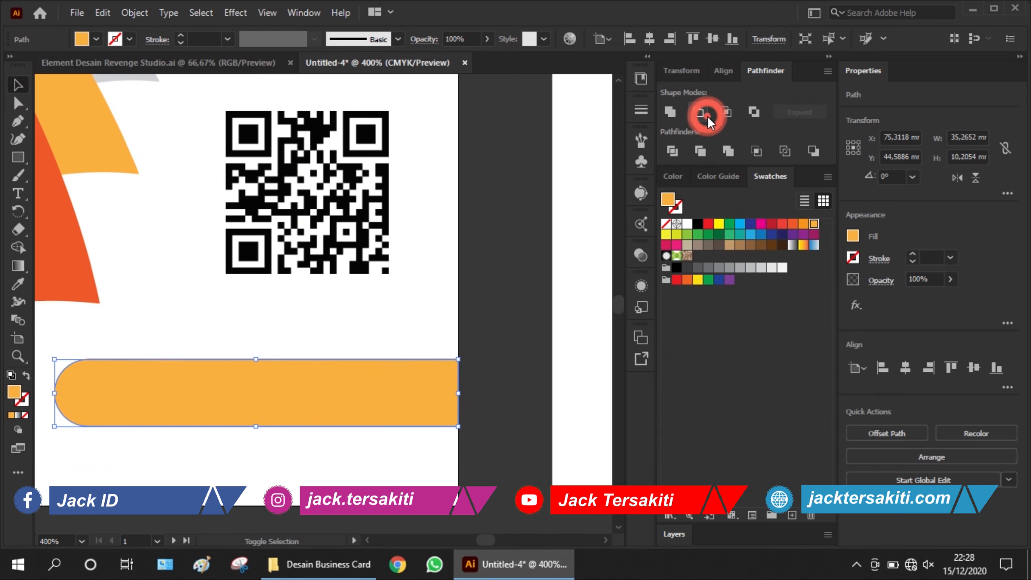
{"action": "left_click", "coordinate": [541, 260]}
Step: Copy the Revenge Studio Lampung label with its R icon from Element Desain Revenge Studio.ai and scale it to fit inside the orange bar
{"action": "scroll", "coordinate": [532, 325], "scroll_direction": "down", "scroll_amount": 1}
{"action": "scroll", "coordinate": [524, 334], "scroll_direction": "down", "scroll_amount": 1}
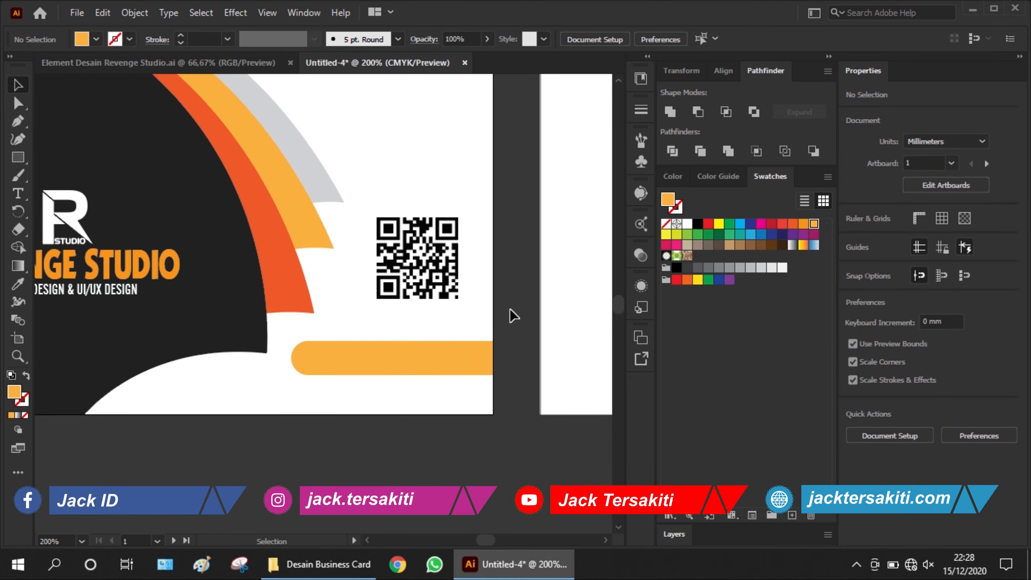
{"action": "left_click", "coordinate": [229, 63]}
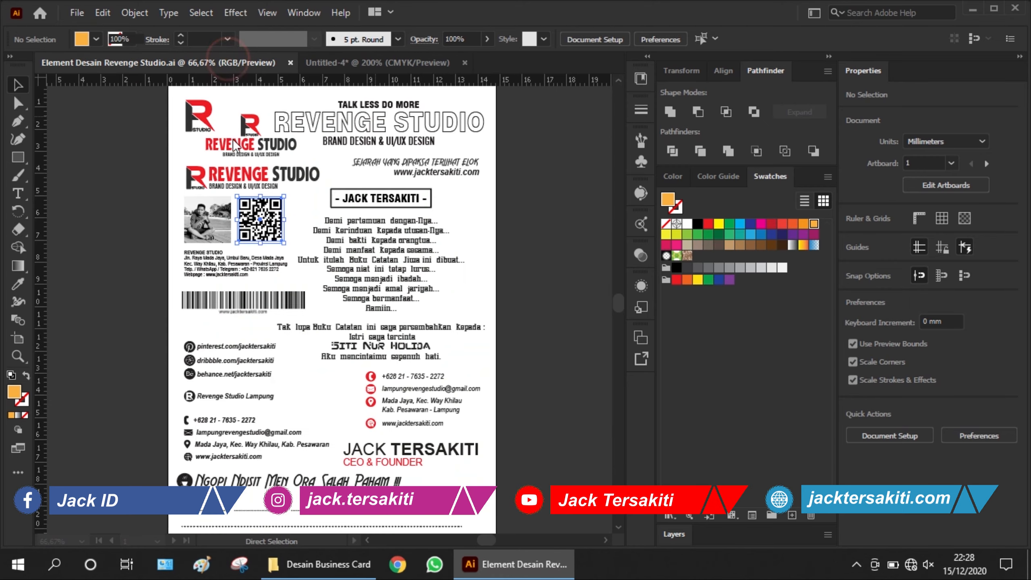
{"action": "left_click", "coordinate": [260, 220]}
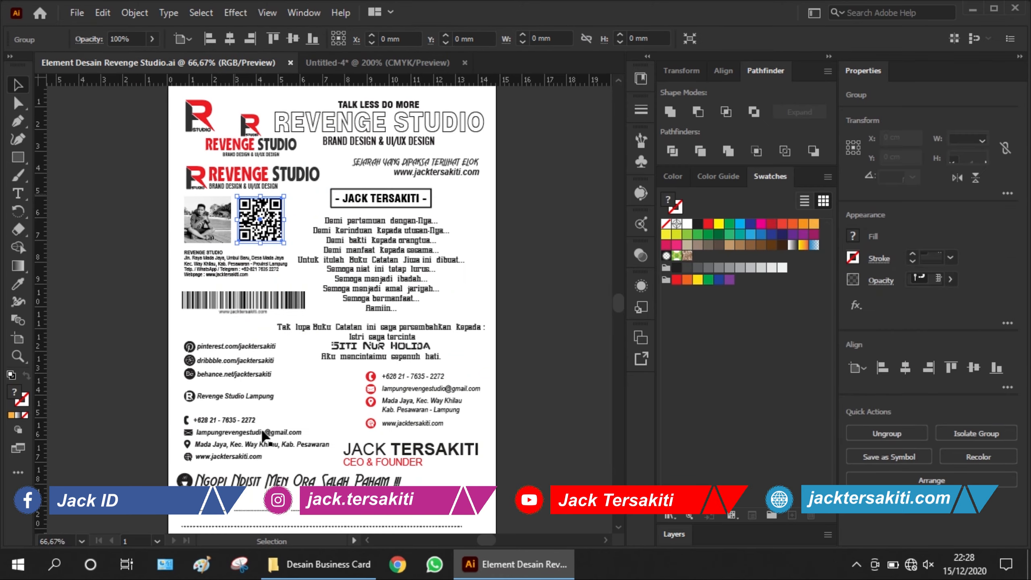
{"action": "left_click", "coordinate": [250, 395]}
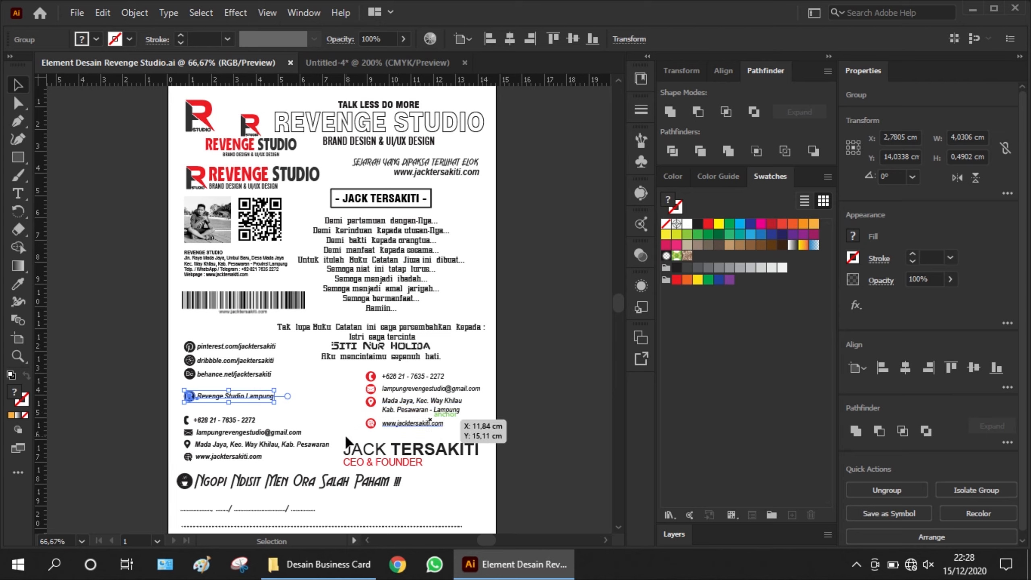
{"action": "left_click", "coordinate": [395, 63]}
{"action": "key", "text": "ctrl+v"}
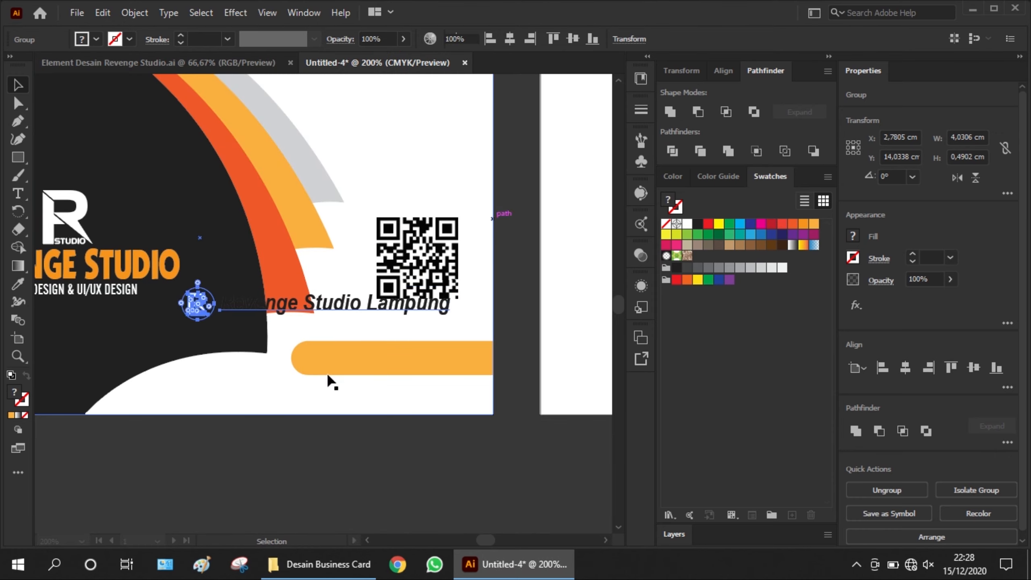
{"action": "left_click_drag", "start_coordinate": [181, 287], "coordinate": [356, 366]}
{"action": "left_click", "coordinate": [504, 338]}
Step: Duplicate the front card's R logo, REVENGE STUDIO title and tagline together onto the upper white area of the back card
{"action": "scroll", "coordinate": [345, 431], "scroll_direction": "down", "scroll_amount": 2}
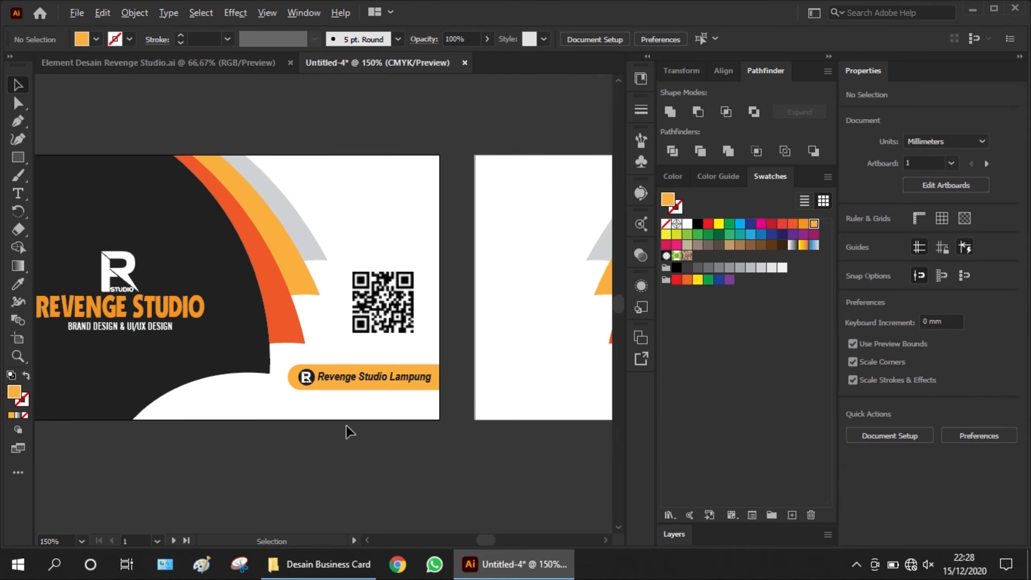
{"action": "left_click", "coordinate": [312, 193]}
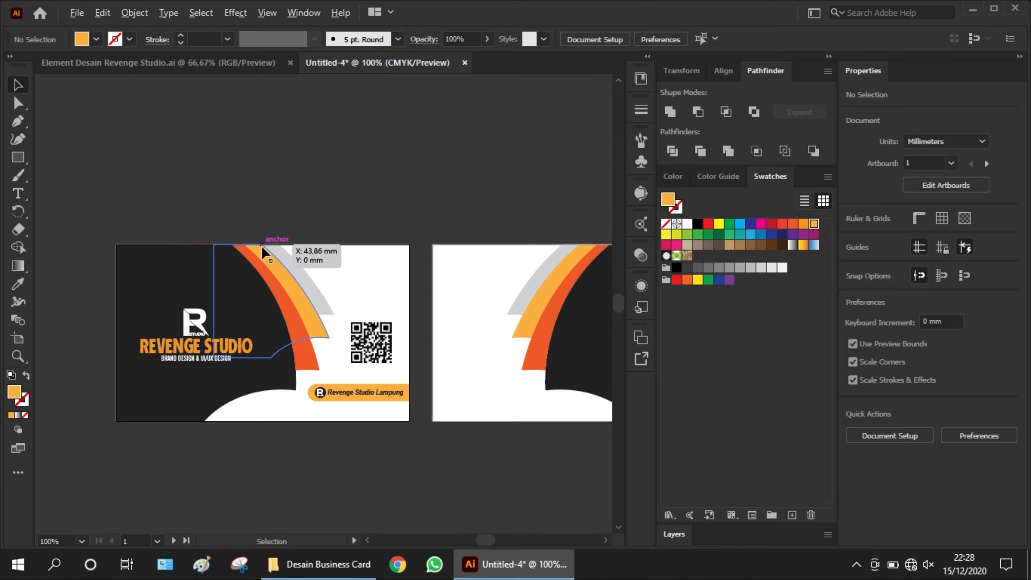
{"action": "scroll", "coordinate": [218, 300], "scroll_direction": "up", "scroll_amount": 2}
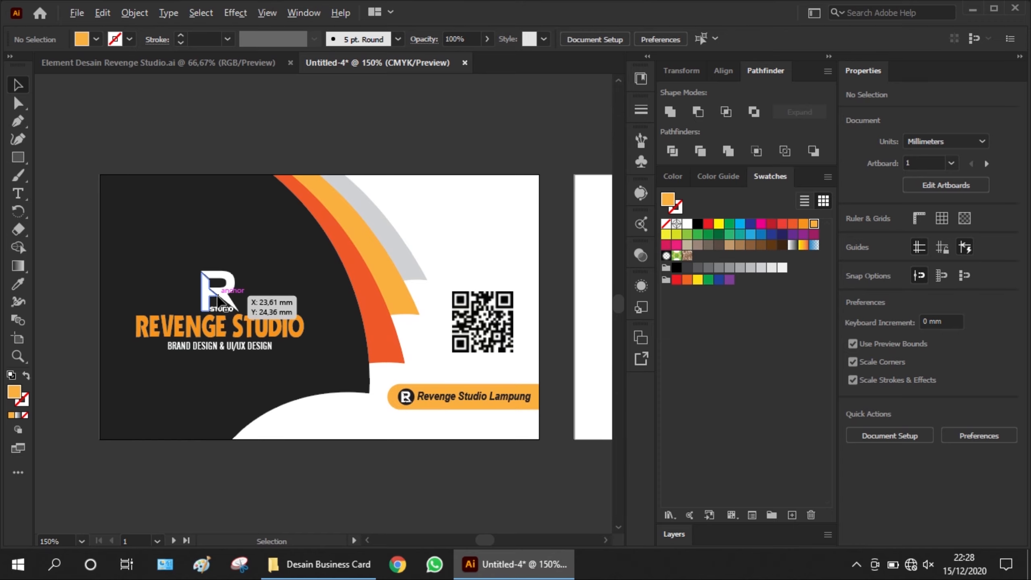
{"action": "scroll", "coordinate": [218, 300], "scroll_direction": "up", "scroll_amount": 2}
{"action": "left_click", "coordinate": [222, 316]}
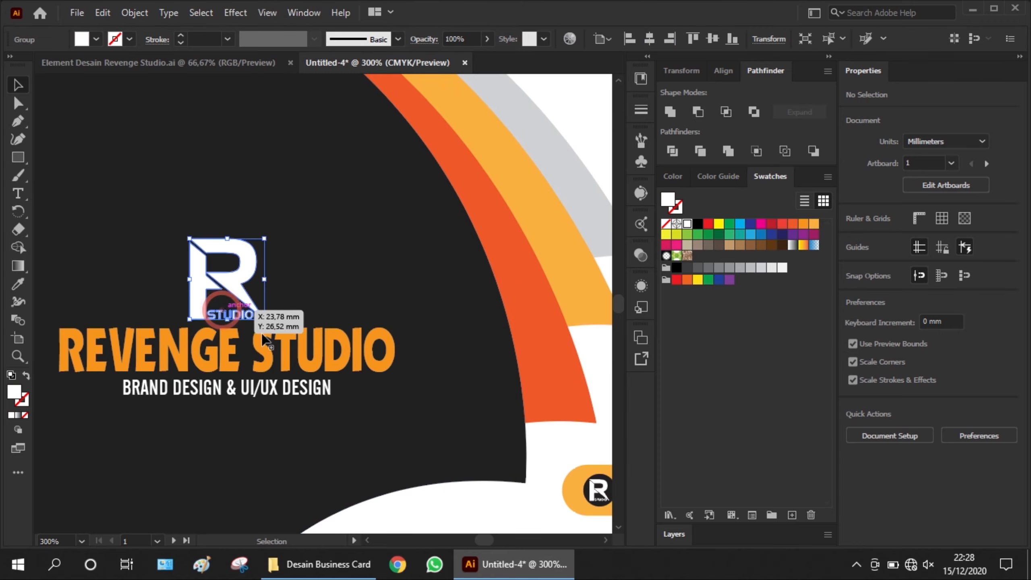
{"action": "left_click", "coordinate": [260, 358], "text": "shift"}
{"action": "left_click", "coordinate": [268, 394], "text": "shift"}
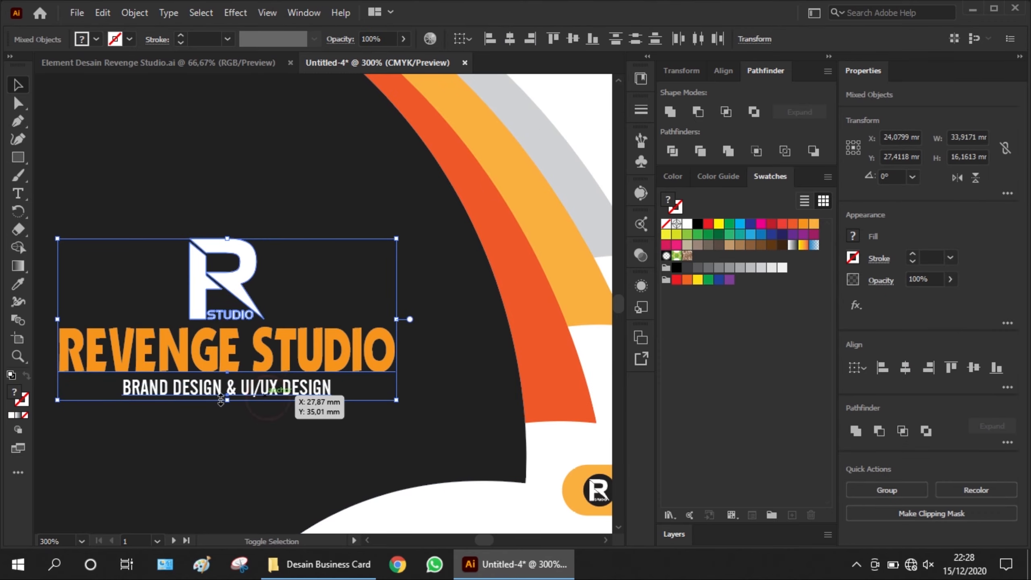
{"action": "scroll", "coordinate": [304, 411], "scroll_direction": "down", "scroll_amount": 4}
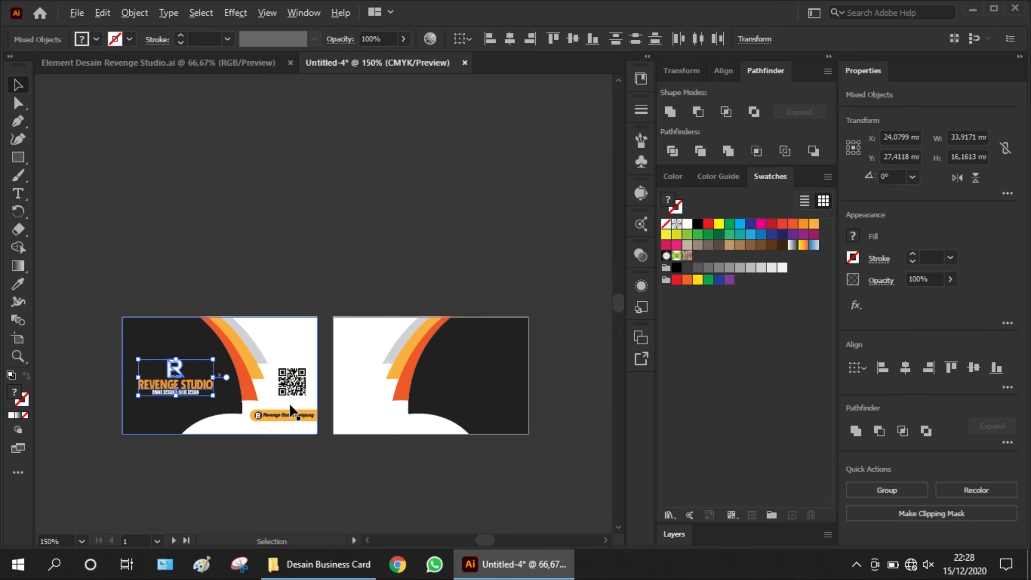
{"action": "scroll", "coordinate": [305, 396], "scroll_direction": "up", "scroll_amount": 2}
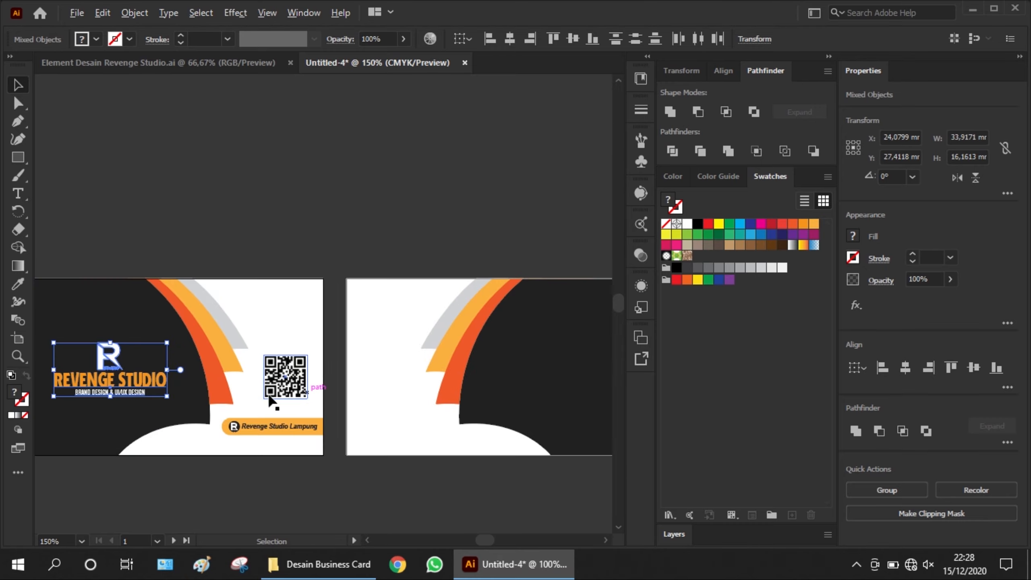
{"action": "left_click_drag", "start_coordinate": [150, 384], "coordinate": [448, 322]}
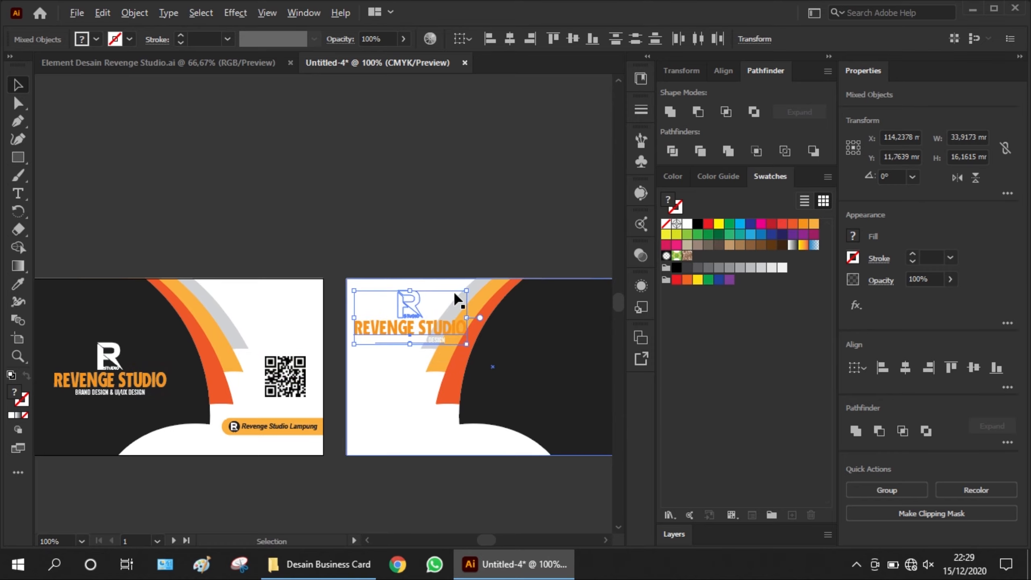
Step: Scale down the duplicated logo, title and tagline so they clear the back card's curved bands
{"action": "scroll", "coordinate": [451, 298], "scroll_direction": "up", "scroll_amount": 2}
{"action": "left_click_drag", "start_coordinate": [477, 396], "coordinate": [397, 358]}
{"action": "left_click", "coordinate": [403, 227]}
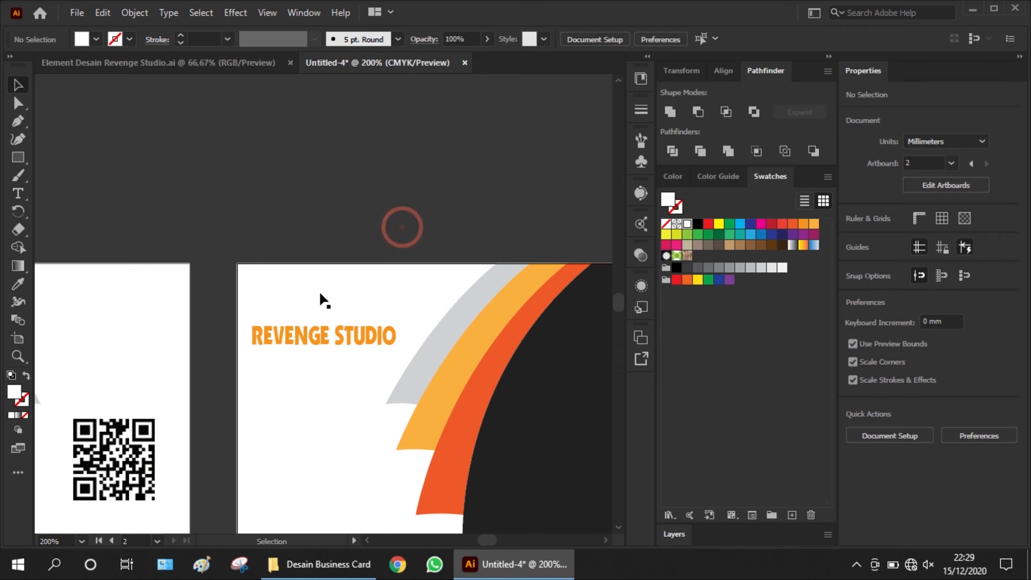
Step: Recolour the back card's R logo and tagline with the dark colour sampled from the card's large curved shape
{"action": "left_click", "coordinate": [324, 305]}
{"action": "left_click", "coordinate": [321, 355], "text": "shift"}
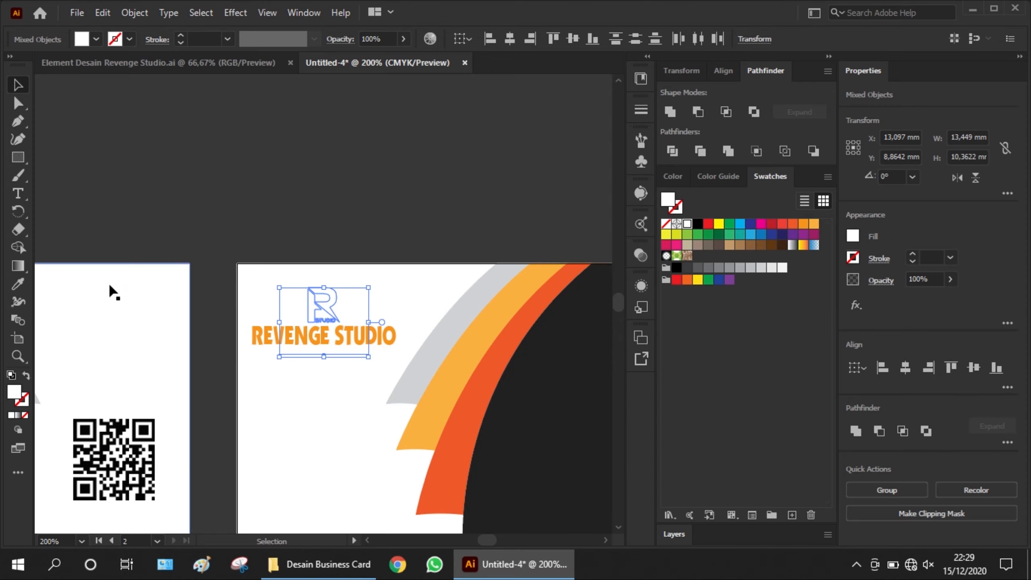
{"action": "left_click", "coordinate": [18, 284]}
{"action": "left_click", "coordinate": [507, 425]}
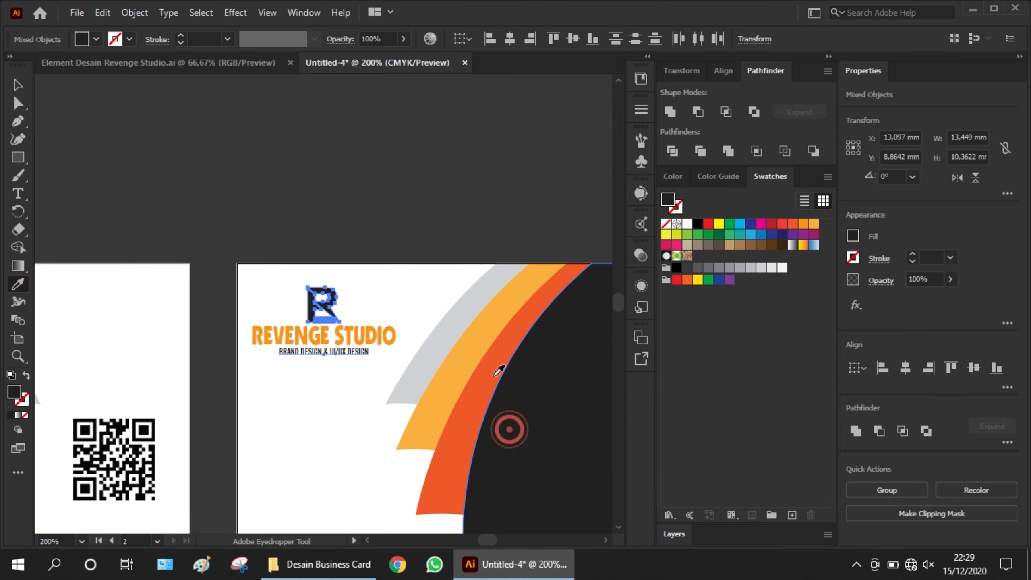
{"action": "left_click", "coordinate": [18, 86]}
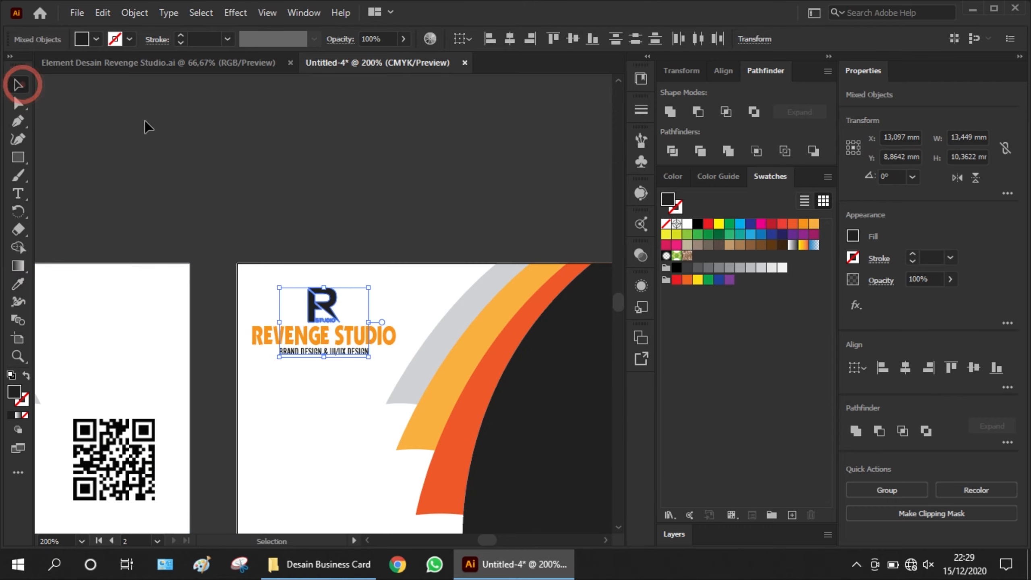
{"action": "left_click", "coordinate": [171, 128]}
{"action": "scroll", "coordinate": [426, 245], "scroll_direction": "down", "scroll_amount": 1}
{"action": "scroll", "coordinate": [350, 303], "scroll_direction": "up", "scroll_amount": 3}
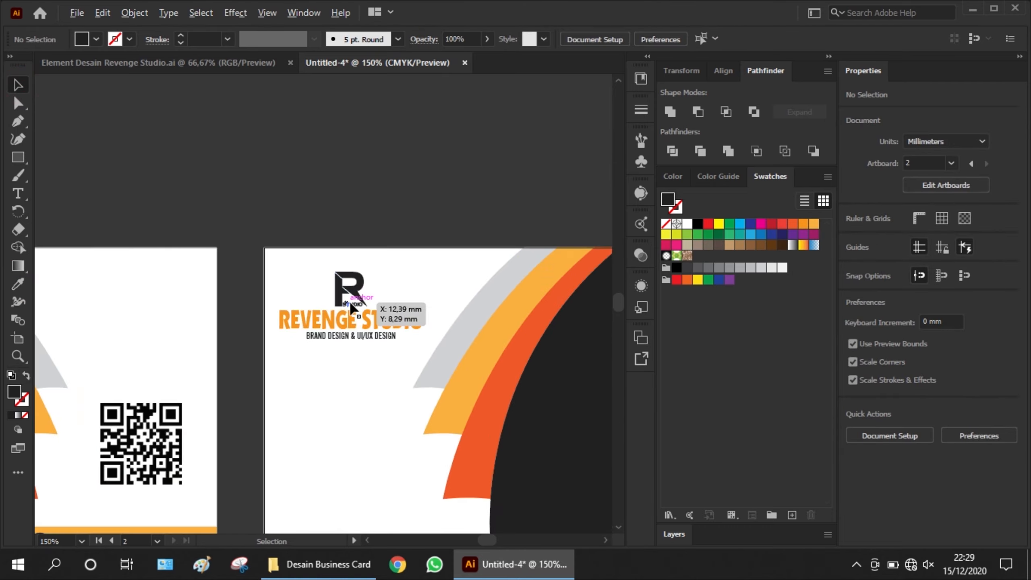
{"action": "left_click", "coordinate": [356, 342]}
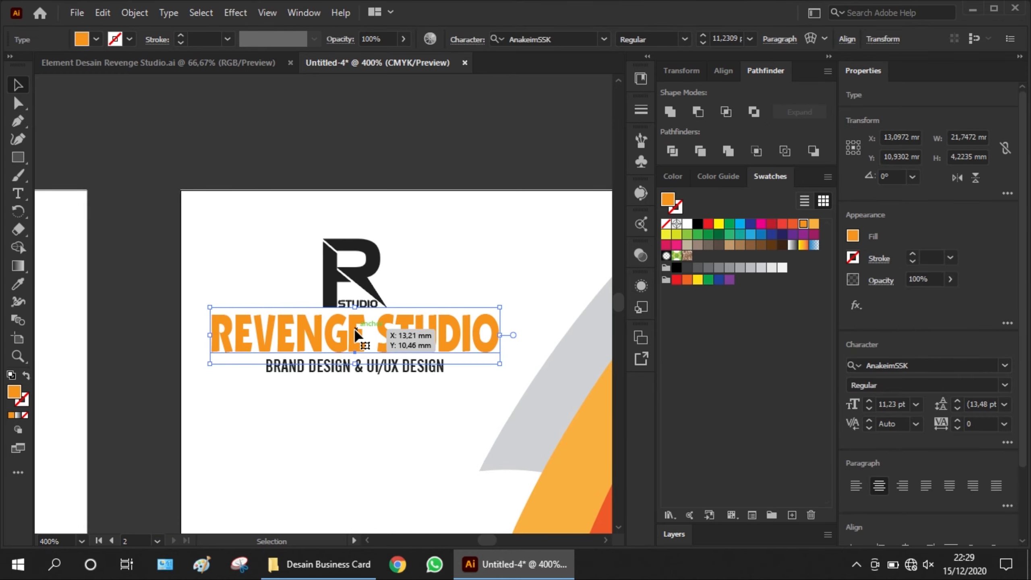
{"action": "scroll", "coordinate": [356, 334], "scroll_direction": "down", "scroll_amount": 3}
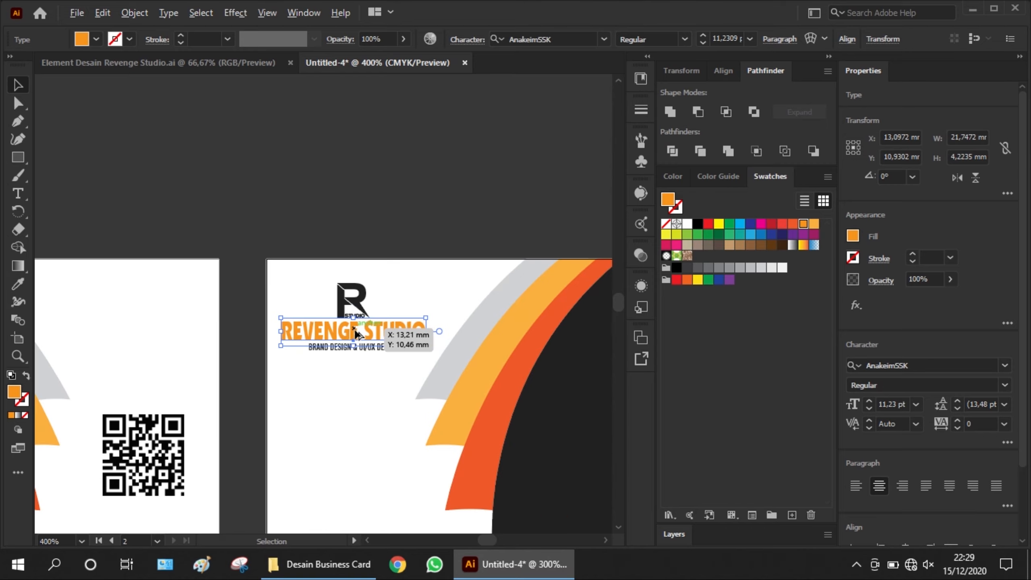
{"action": "left_click", "coordinate": [398, 219]}
{"action": "scroll", "coordinate": [398, 220], "scroll_direction": "down", "scroll_amount": 1}
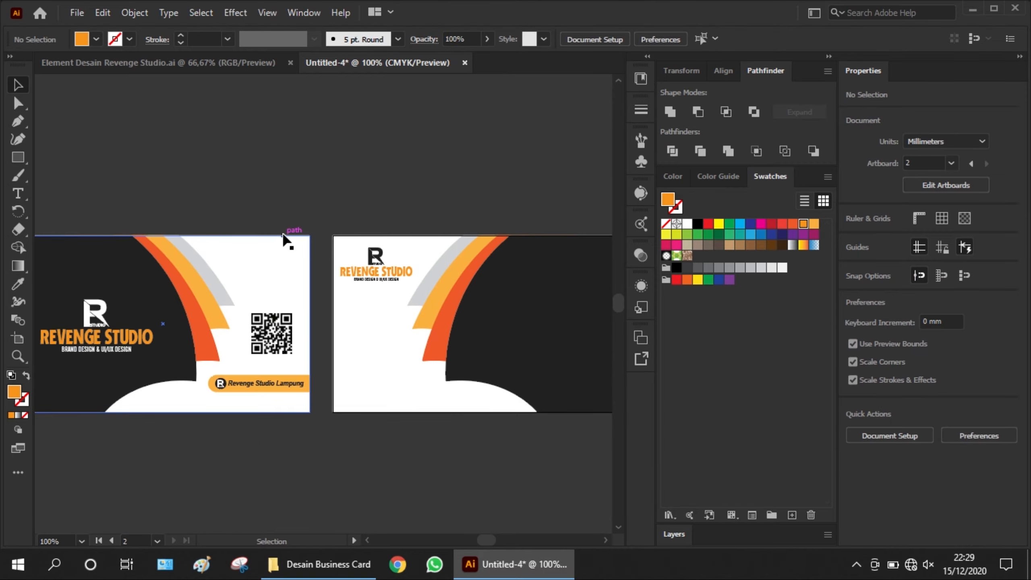
Step: Duplicate the front card's orange bar without its label onto the back card's dark area, overhanging the right edge
{"action": "scroll", "coordinate": [234, 262], "scroll_direction": "down", "scroll_amount": 1}
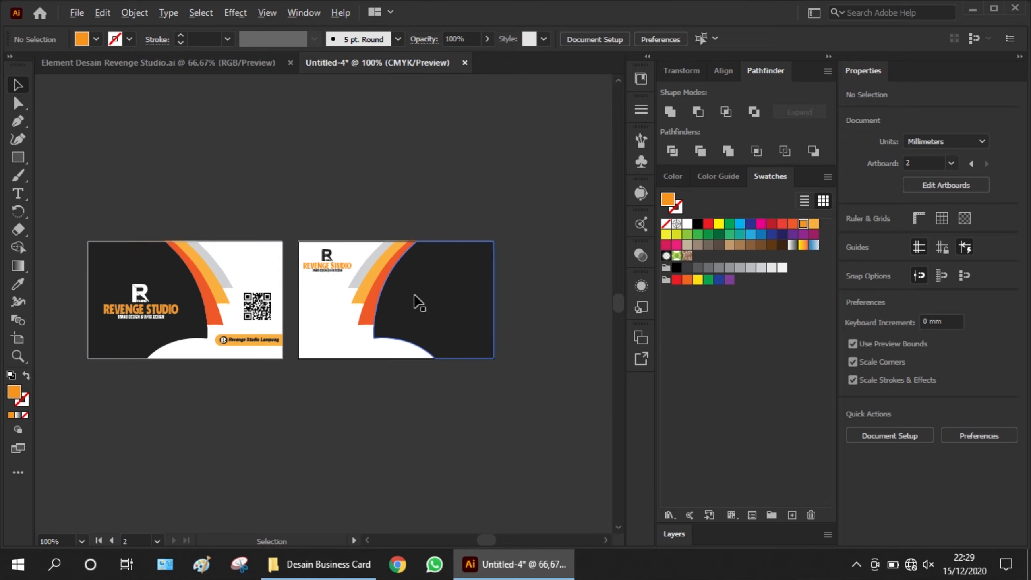
{"action": "left_click", "coordinate": [273, 348]}
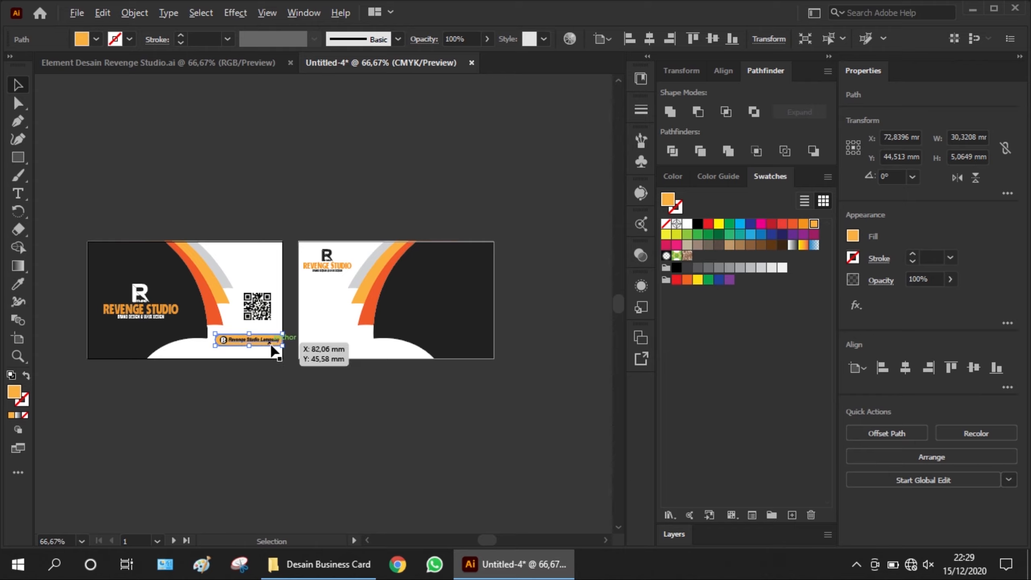
{"action": "left_click", "coordinate": [455, 307]}
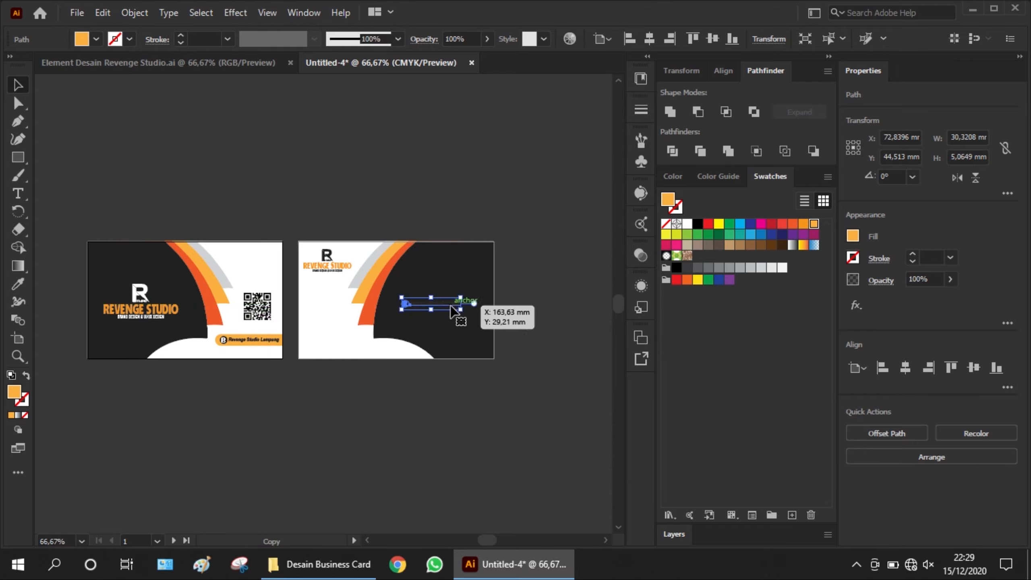
{"action": "left_click", "coordinate": [454, 309]}
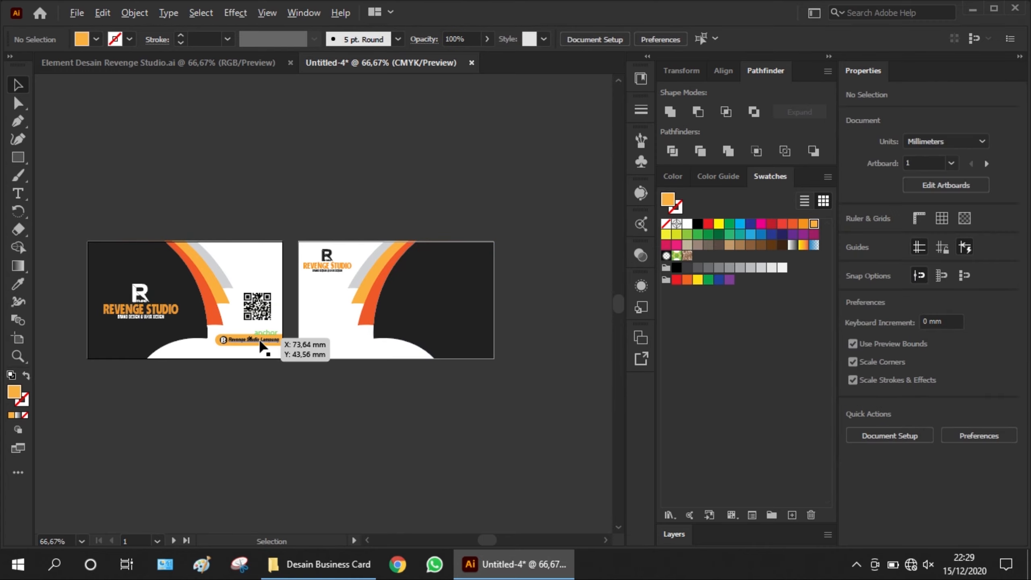
{"action": "scroll", "coordinate": [259, 335], "scroll_direction": "up", "scroll_amount": 3}
{"action": "left_click_drag", "start_coordinate": [266, 352], "coordinate": [532, 319]}
{"action": "scroll", "coordinate": [313, 407], "scroll_direction": "down", "scroll_amount": 3}
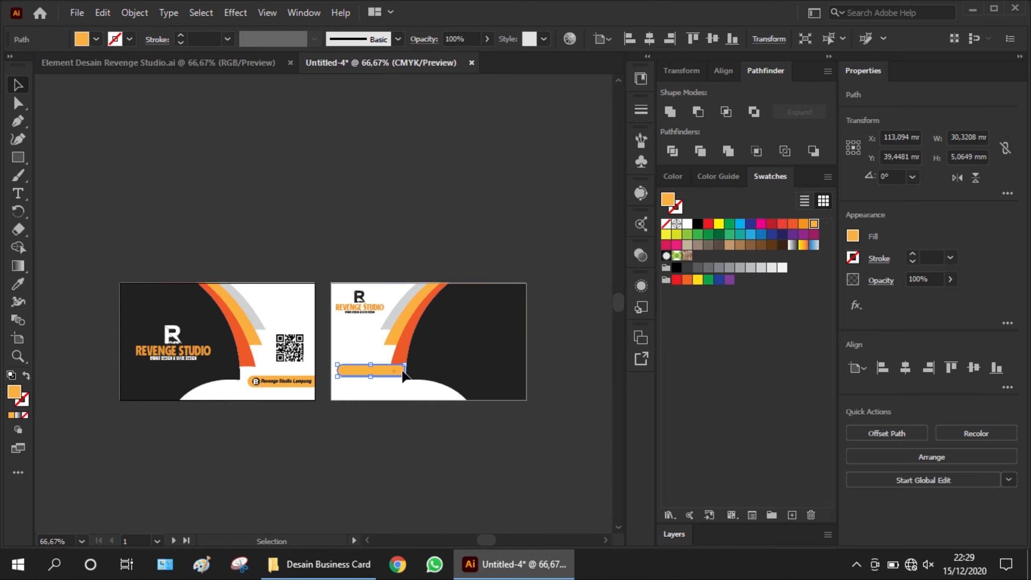
{"action": "left_click_drag", "start_coordinate": [402, 371], "coordinate": [536, 323]}
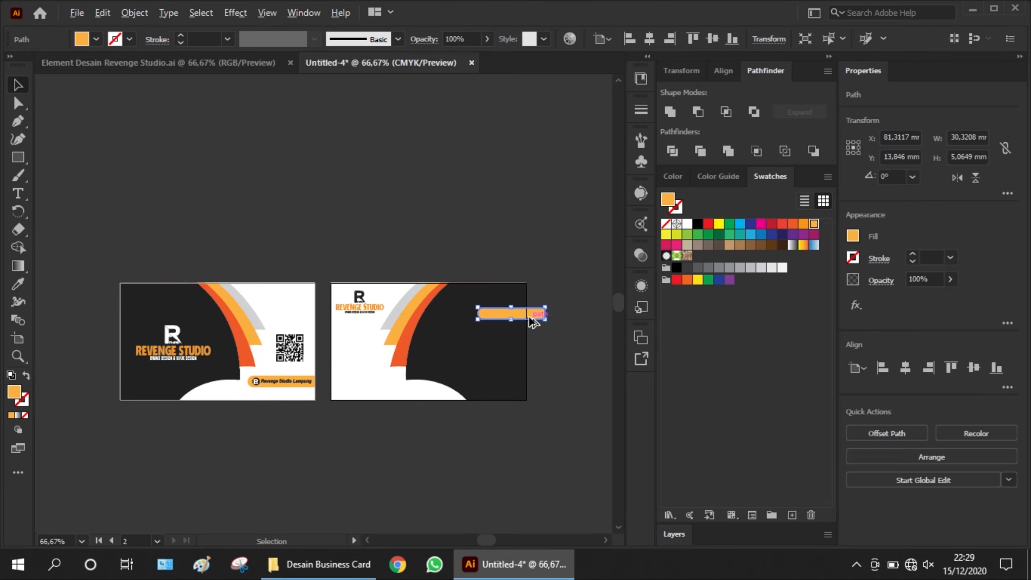
Step: Enlarge the orange bar on the back card to about 58 by 9.7 mm, keeping it overhanging the right edge
{"action": "scroll", "coordinate": [533, 322], "scroll_direction": "up", "scroll_amount": 2}
{"action": "left_click_drag", "start_coordinate": [411, 324], "coordinate": [357, 330]}
{"action": "left_click_drag", "start_coordinate": [465, 333], "coordinate": [459, 342]}
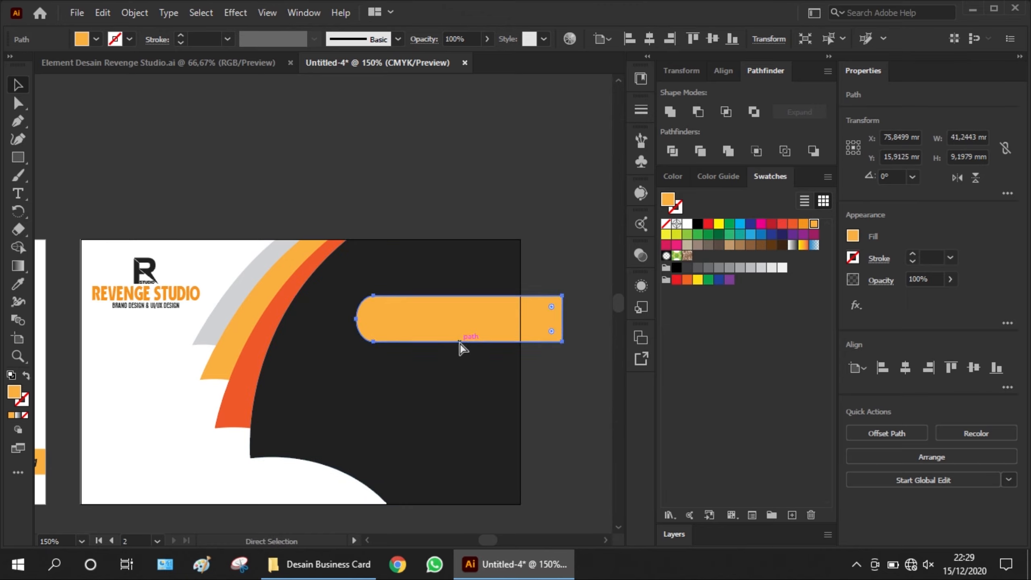
{"action": "key", "text": "ctrl+z"}
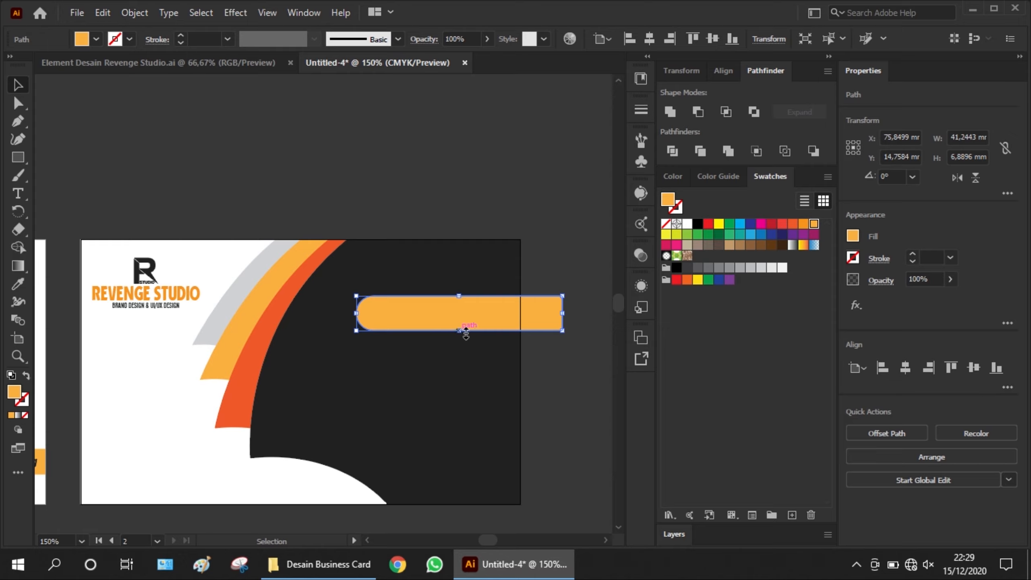
{"action": "left_click_drag", "start_coordinate": [356, 333], "coordinate": [397, 321]}
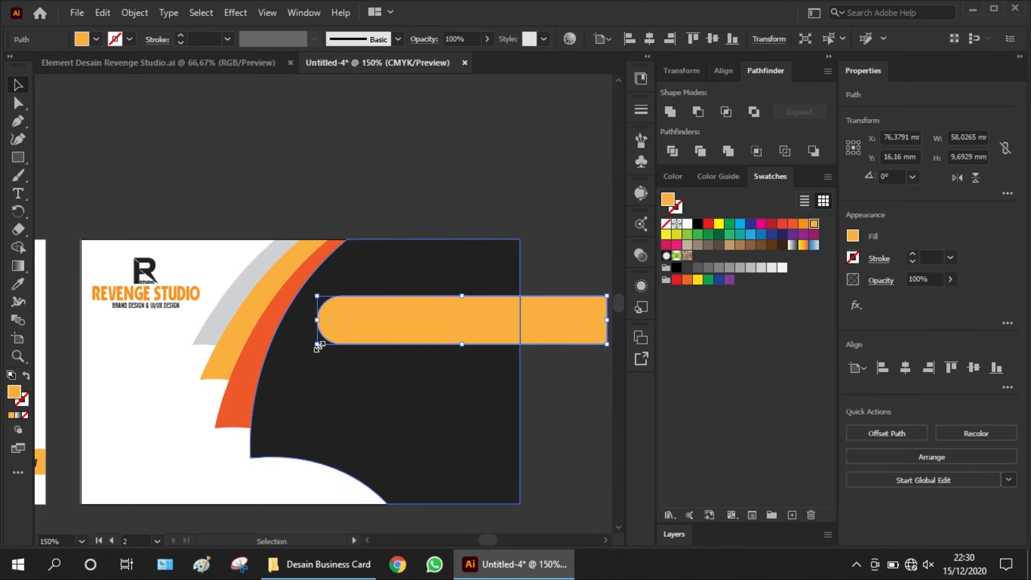
{"action": "left_click", "coordinate": [481, 201]}
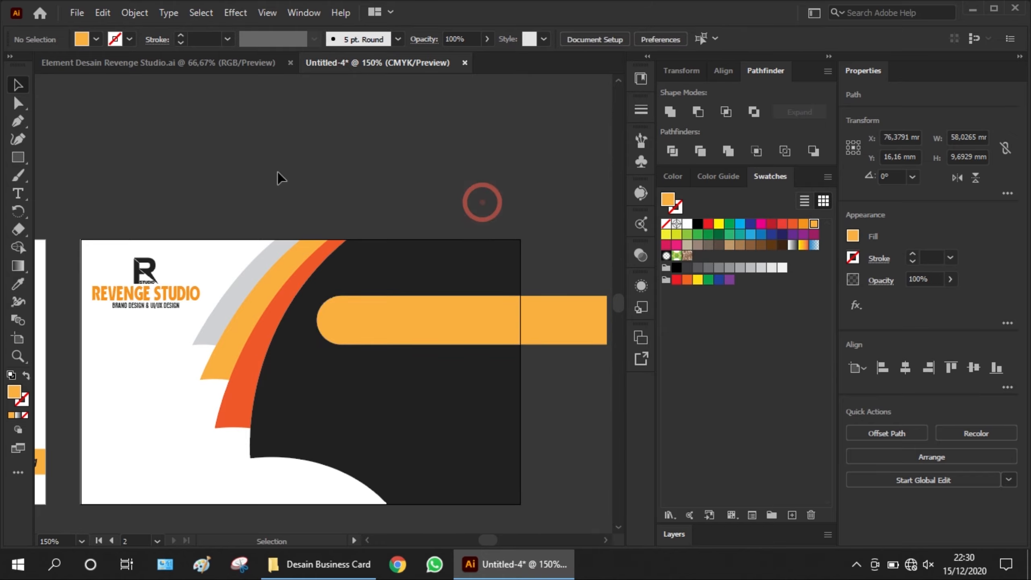
Step: Copy the name and CEO & FOUNDER group from Element Desain Revenge Studio.ai onto the orange bar, scaled to about 34 by 7 mm
{"action": "left_click", "coordinate": [207, 63]}
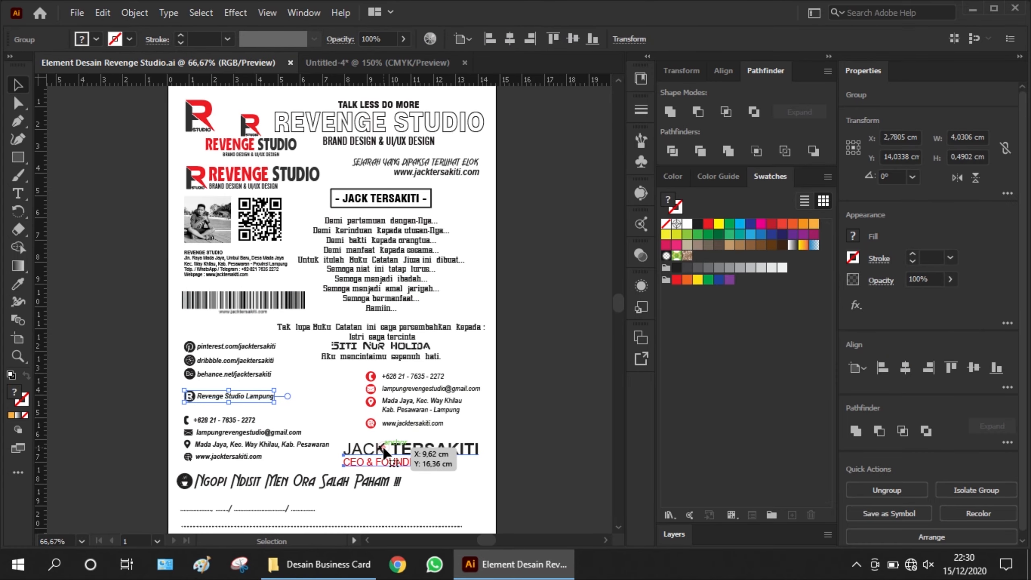
{"action": "left_click", "coordinate": [382, 449]}
{"action": "left_click", "coordinate": [431, 65]}
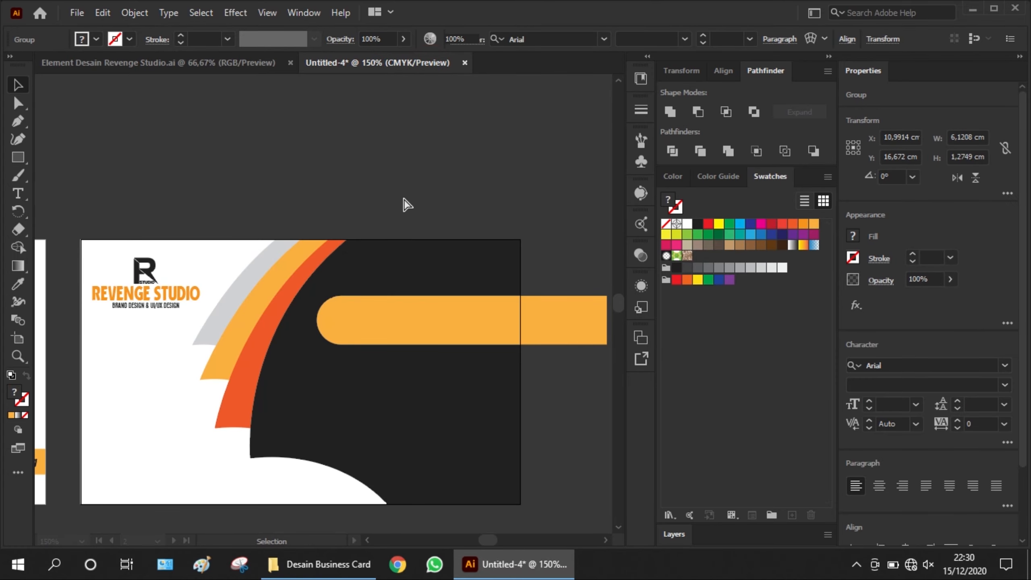
{"action": "key", "text": "ctrl+v"}
{"action": "left_click_drag", "start_coordinate": [160, 273], "coordinate": [240, 295]}
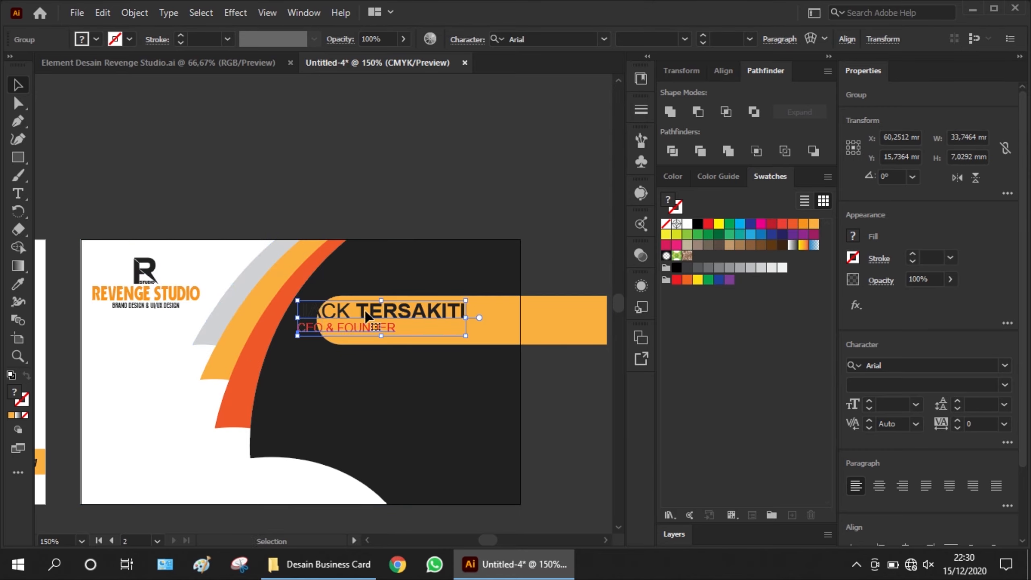
{"action": "left_click_drag", "start_coordinate": [364, 311], "coordinate": [411, 321]}
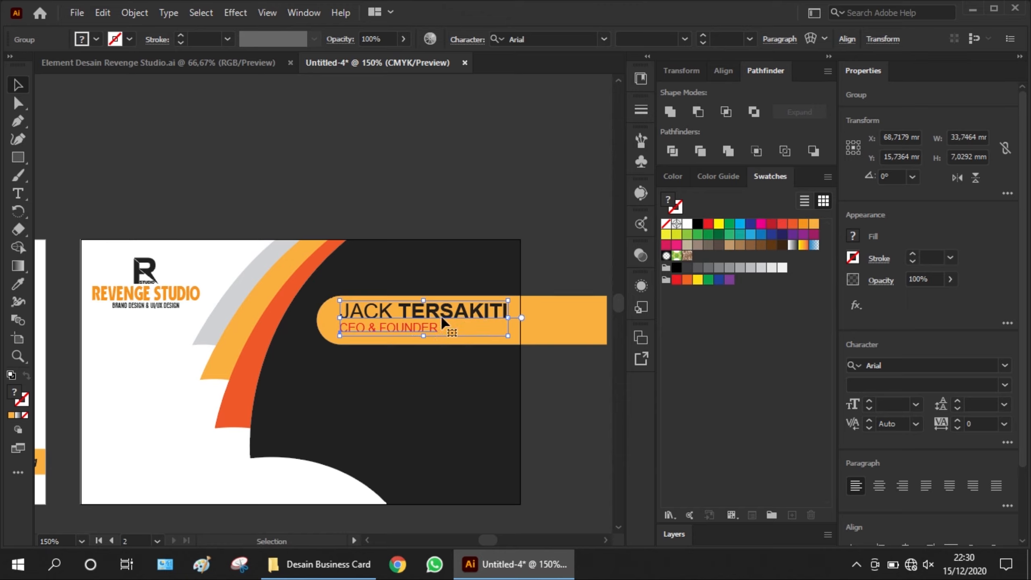
Step: Recolour the name and CEO & FOUNDER text with the dark colour sampled from the back card's curved shape
{"action": "left_click", "coordinate": [687, 225]}
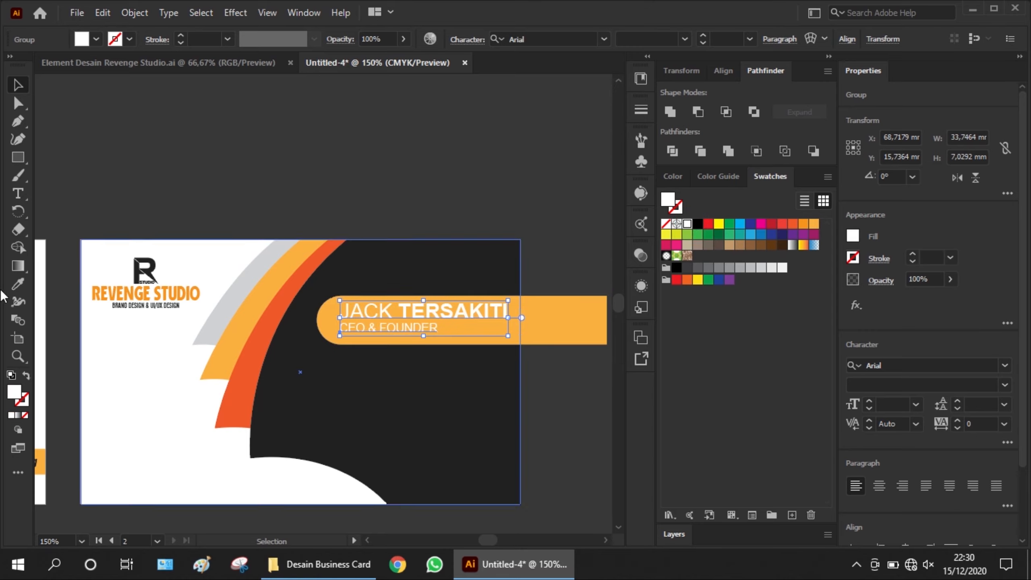
{"action": "left_click", "coordinate": [18, 284]}
{"action": "left_click", "coordinate": [336, 406]}
{"action": "left_click", "coordinate": [336, 405]}
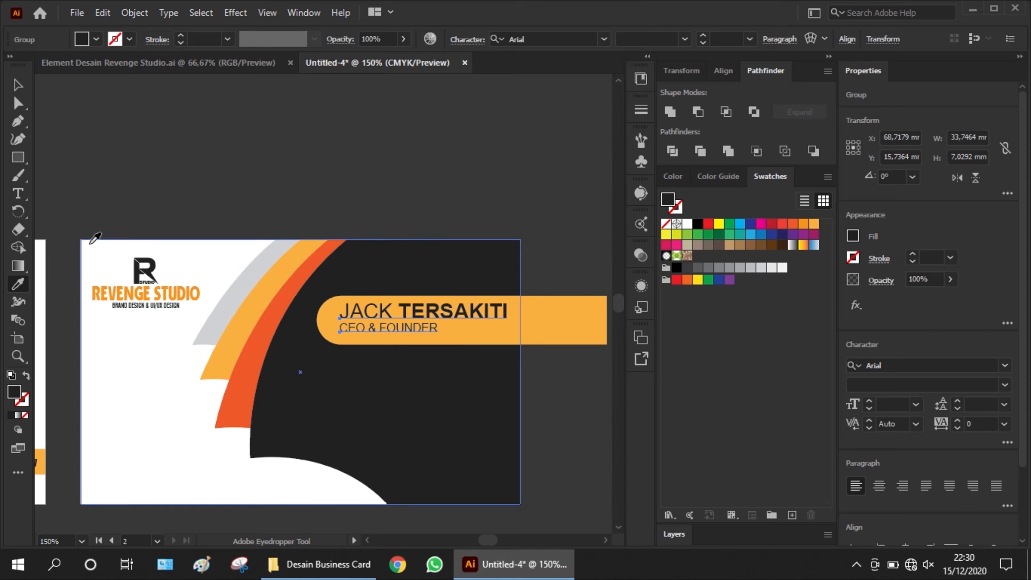
{"action": "key", "text": "v"}
{"action": "left_click", "coordinate": [319, 188]}
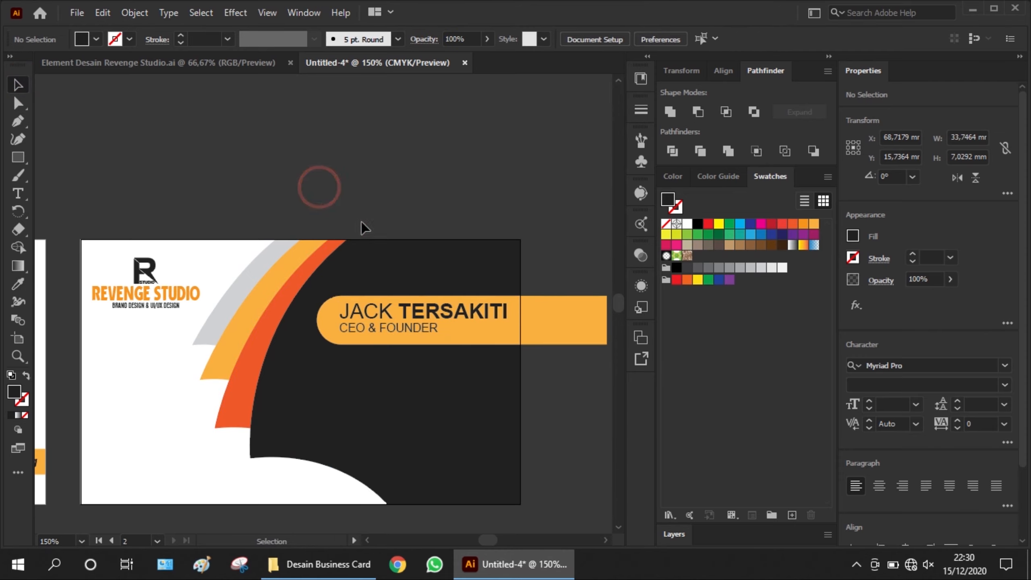
Step: Ungroup the name and CEO & FOUNDER text and move the CEO & FOUNDER line just below the orange bar
{"action": "scroll", "coordinate": [434, 331], "scroll_direction": "up", "scroll_amount": 2}
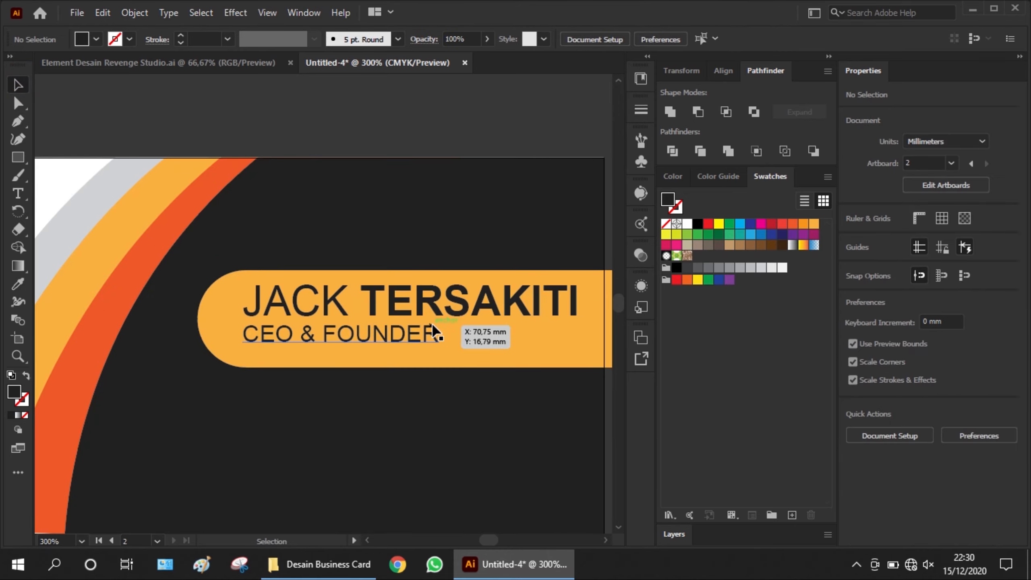
{"action": "scroll", "coordinate": [427, 337], "scroll_direction": "up", "scroll_amount": 1}
{"action": "left_click", "coordinate": [422, 343]}
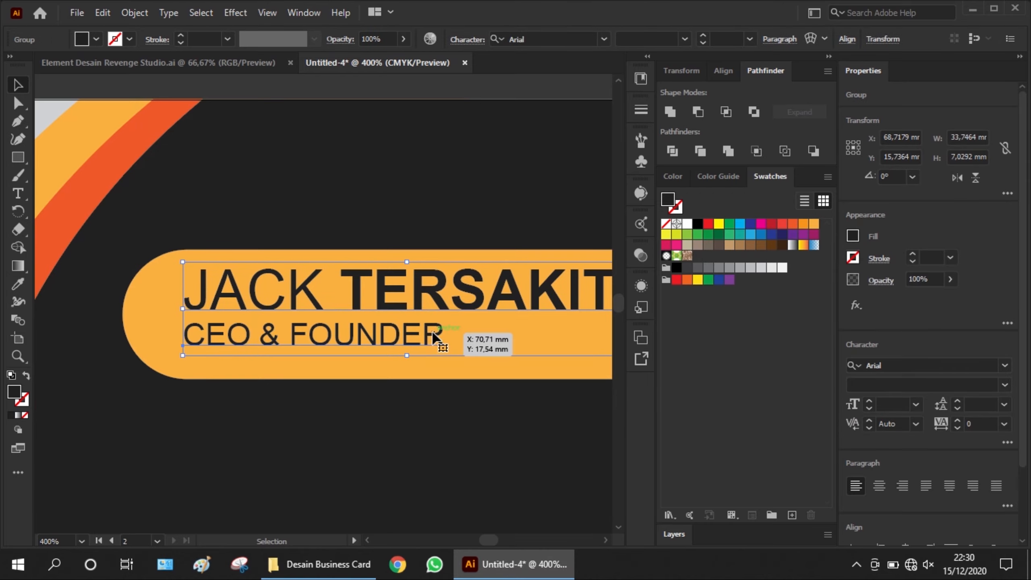
{"action": "right_click", "coordinate": [436, 336]}
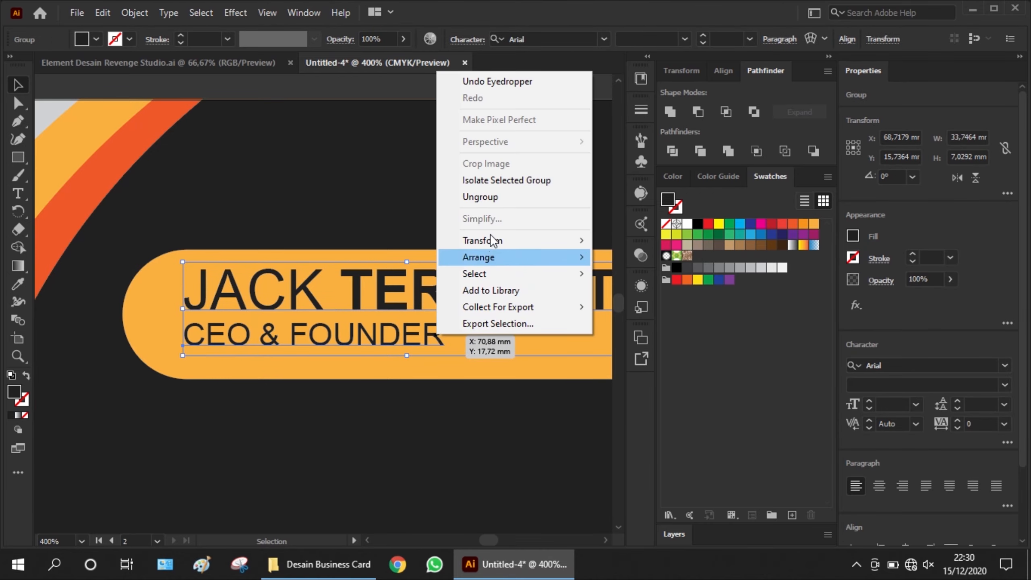
{"action": "left_click", "coordinate": [502, 198]}
{"action": "left_click", "coordinate": [386, 348]}
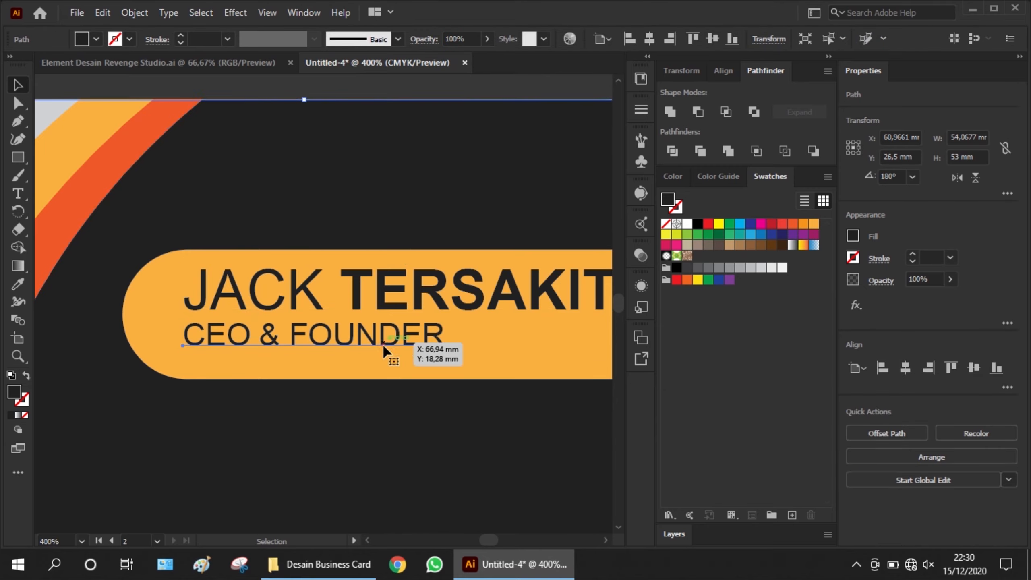
{"action": "left_click_drag", "start_coordinate": [384, 345], "coordinate": [454, 415]}
Step: Fill the CEO & FOUNDER line below the orange bar with white
{"action": "scroll", "coordinate": [278, 367], "scroll_direction": "down", "scroll_amount": 1}
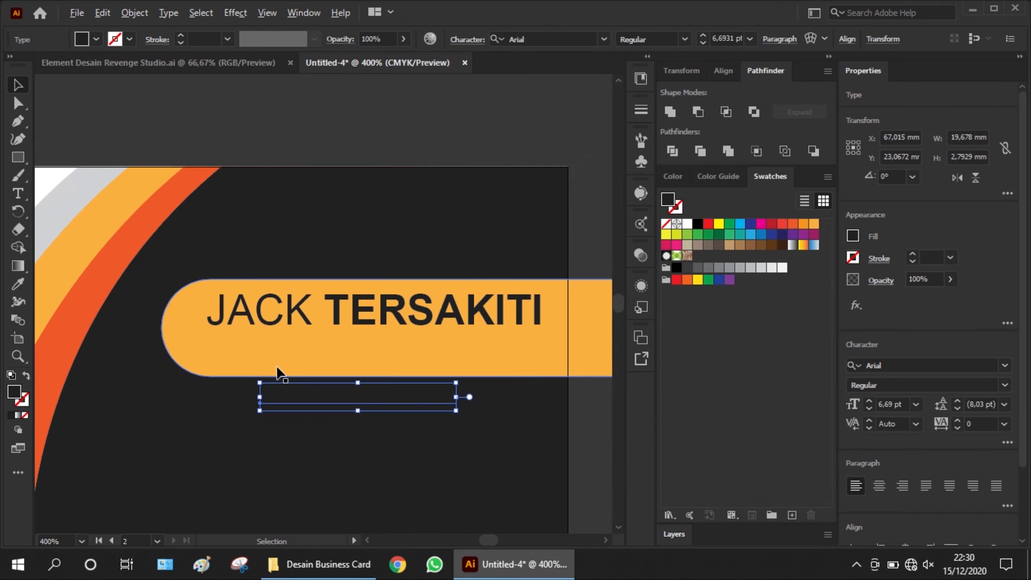
{"action": "scroll", "coordinate": [277, 367], "scroll_direction": "down", "scroll_amount": 1}
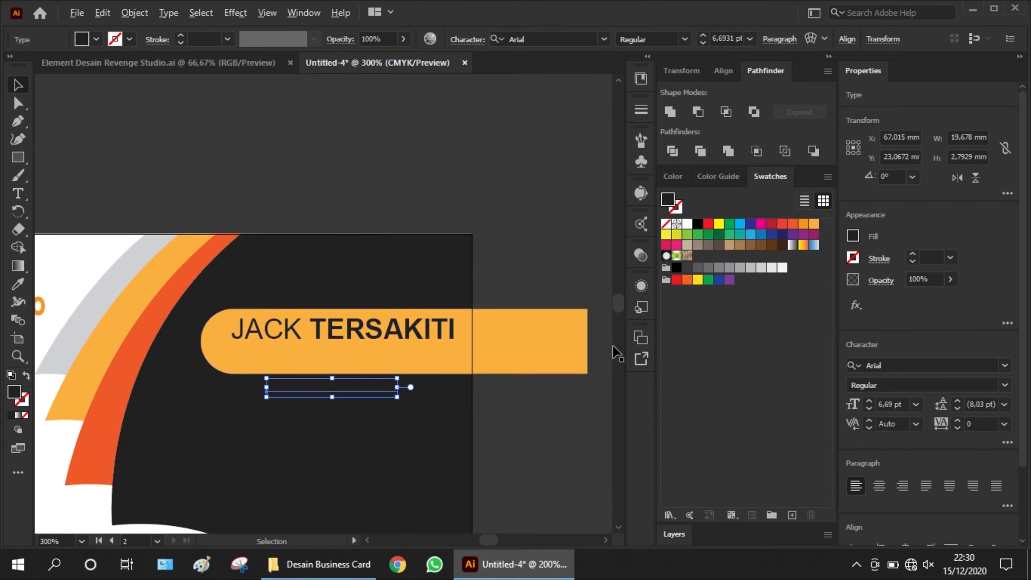
{"action": "left_click", "coordinate": [692, 230]}
Step: Set the whole name on the orange bar to the Black style of Arial
{"action": "left_click", "coordinate": [368, 338]}
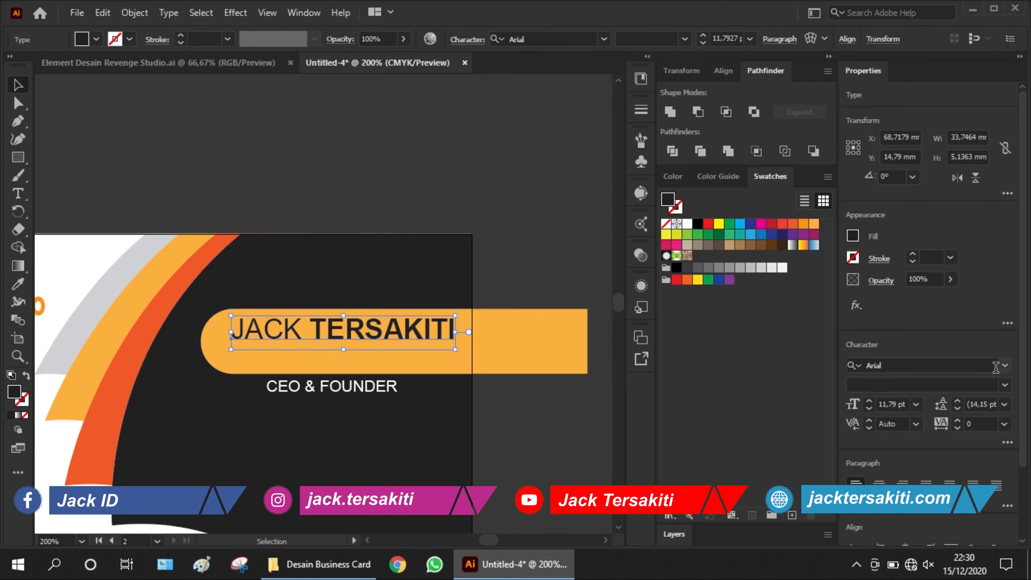
{"action": "left_click", "coordinate": [1005, 386]}
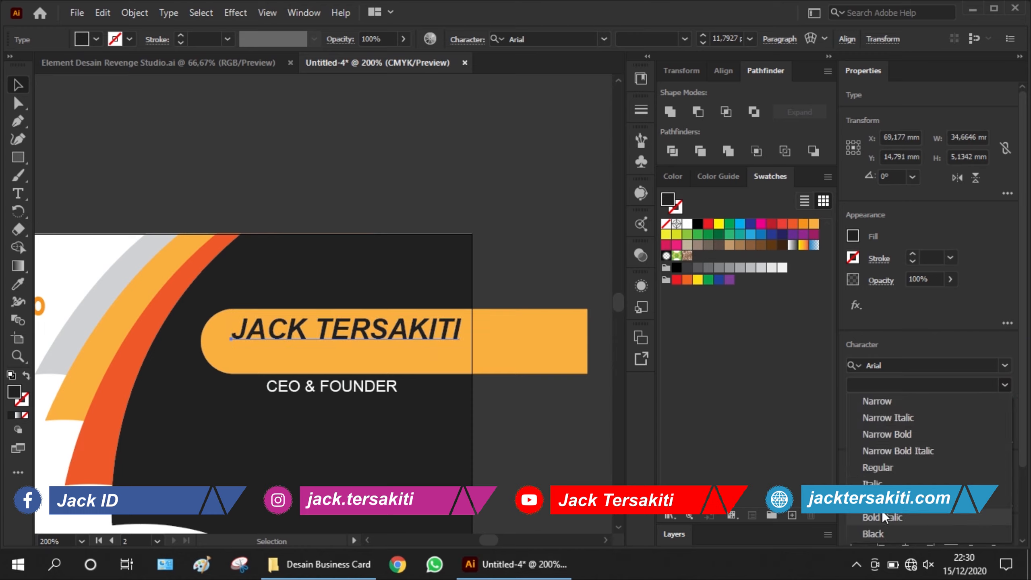
{"action": "left_click", "coordinate": [871, 533]}
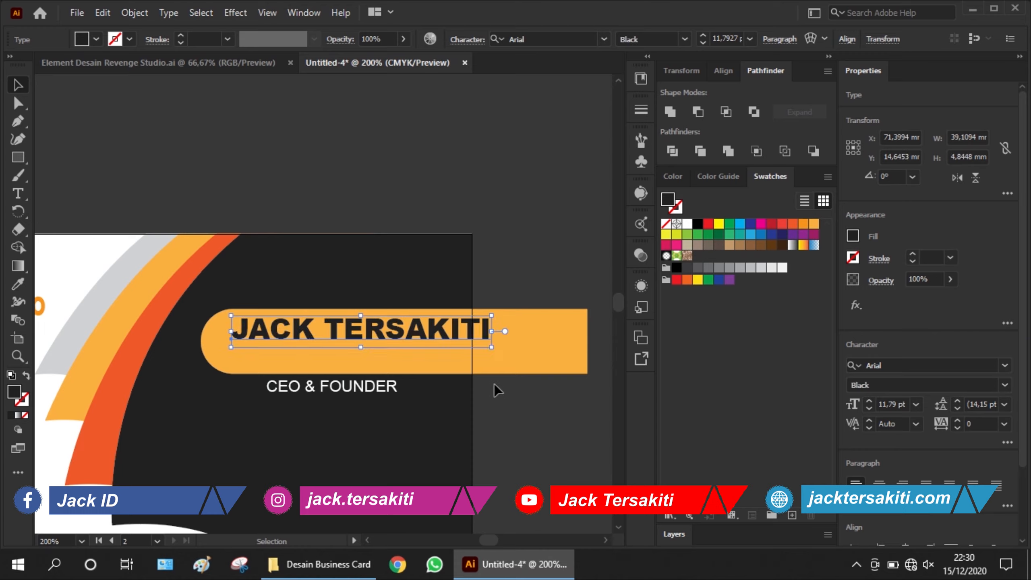
Step: Set only the surname on the orange bar to the Narrow style of Arial
{"action": "scroll", "coordinate": [312, 306], "scroll_direction": "up", "scroll_amount": 1}
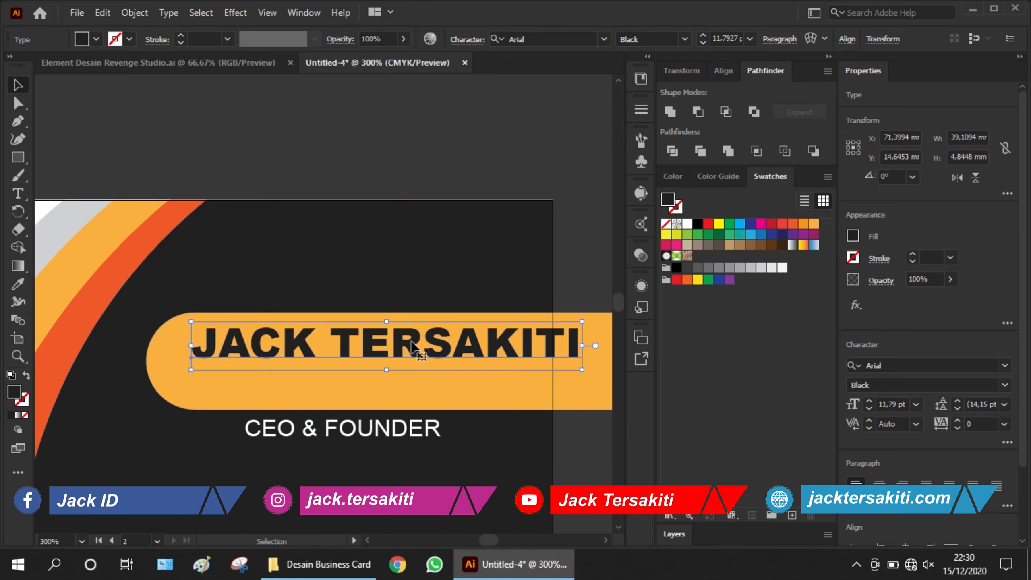
{"action": "double_click", "coordinate": [383, 346]}
{"action": "left_click_drag", "start_coordinate": [332, 343], "coordinate": [635, 349]}
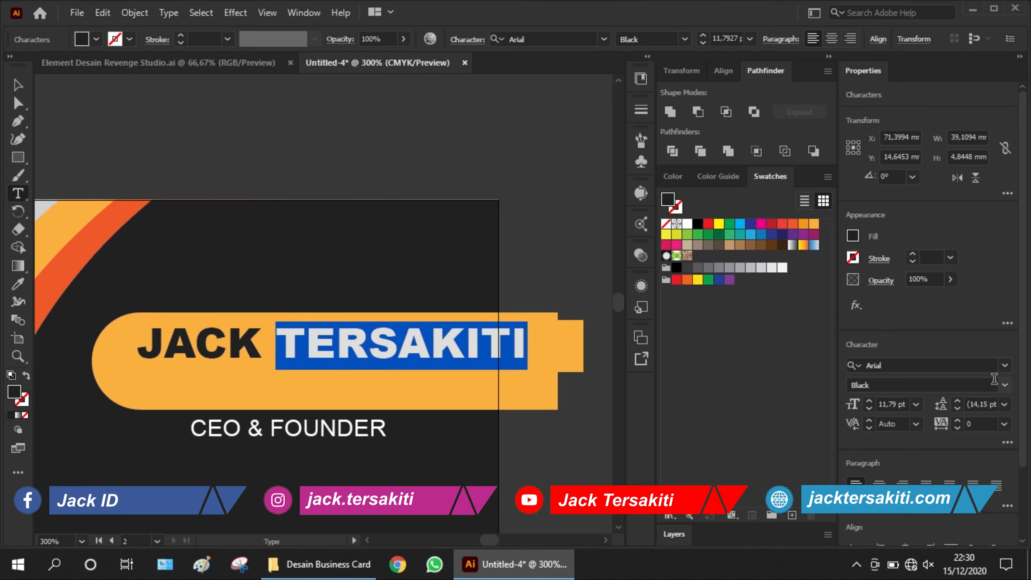
{"action": "left_click", "coordinate": [1005, 386]}
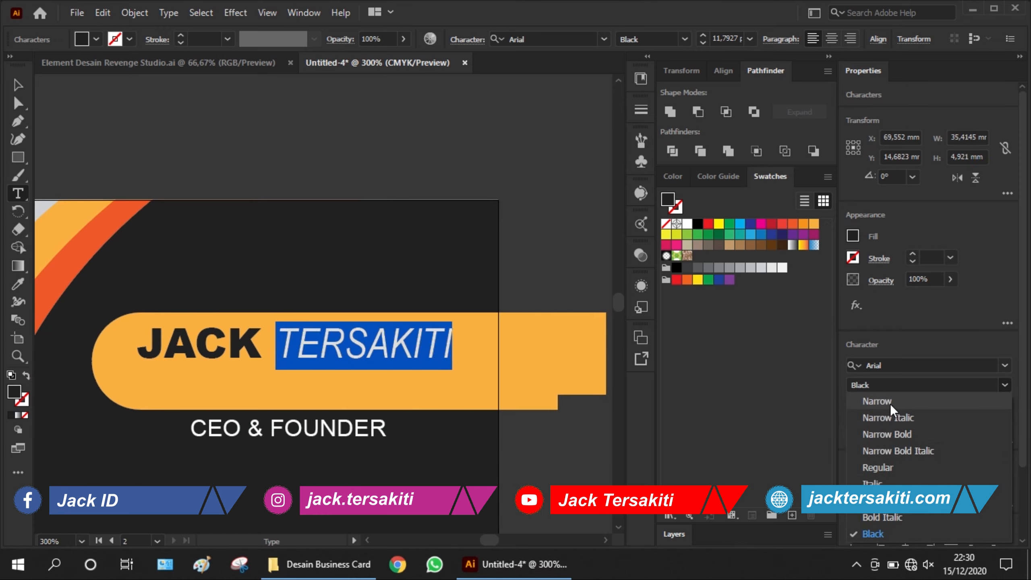
{"action": "left_click", "coordinate": [889, 405]}
Step: Enlarge the name to about 36.7 mm wide and centre it vertically on the orange bar
{"action": "left_click", "coordinate": [17, 84]}
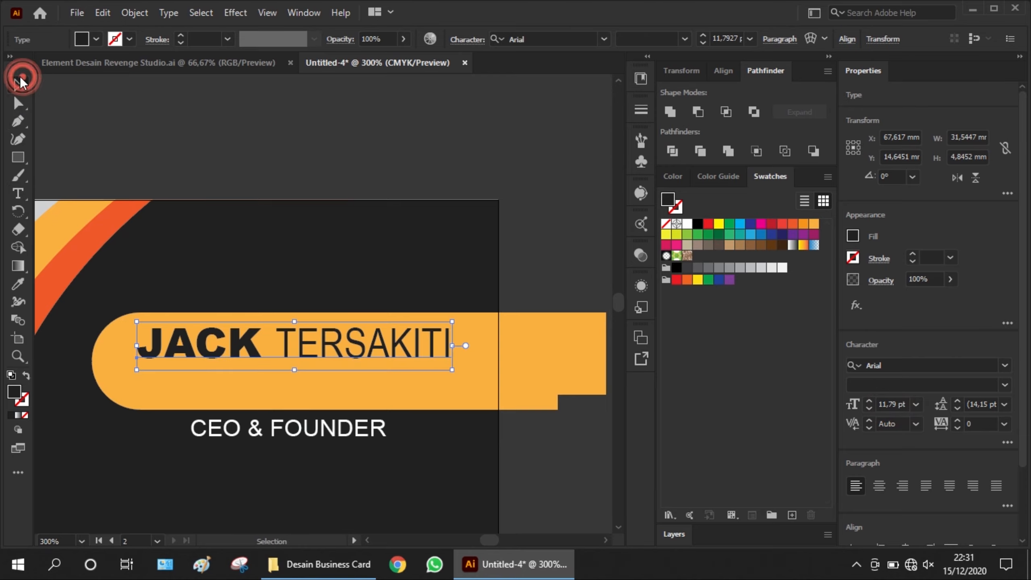
{"action": "left_click_drag", "start_coordinate": [452, 372], "coordinate": [480, 376]}
{"action": "left_click_drag", "start_coordinate": [142, 380], "coordinate": [113, 377]}
{"action": "left_click_drag", "start_coordinate": [194, 364], "coordinate": [204, 372]}
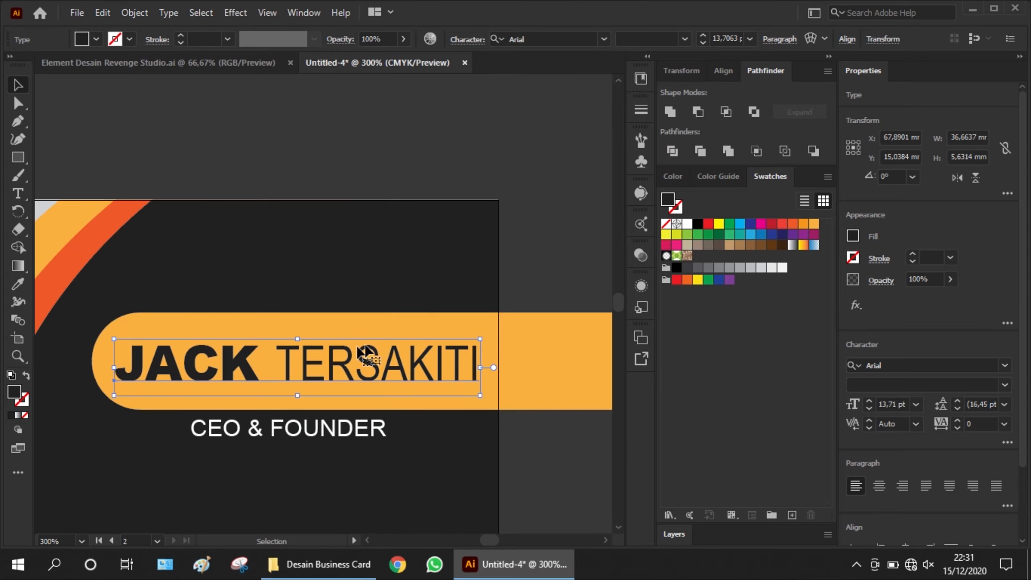
Step: Shrink the orange name bar to about 44.8 by 7.5 mm
{"action": "scroll", "coordinate": [240, 382], "scroll_direction": "down", "scroll_amount": 1}
{"action": "left_click", "coordinate": [465, 382]}
{"action": "left_click_drag", "start_coordinate": [526, 399], "coordinate": [499, 403]}
{"action": "left_click_drag", "start_coordinate": [501, 333], "coordinate": [483, 347]}
{"action": "left_click", "coordinate": [465, 347]}
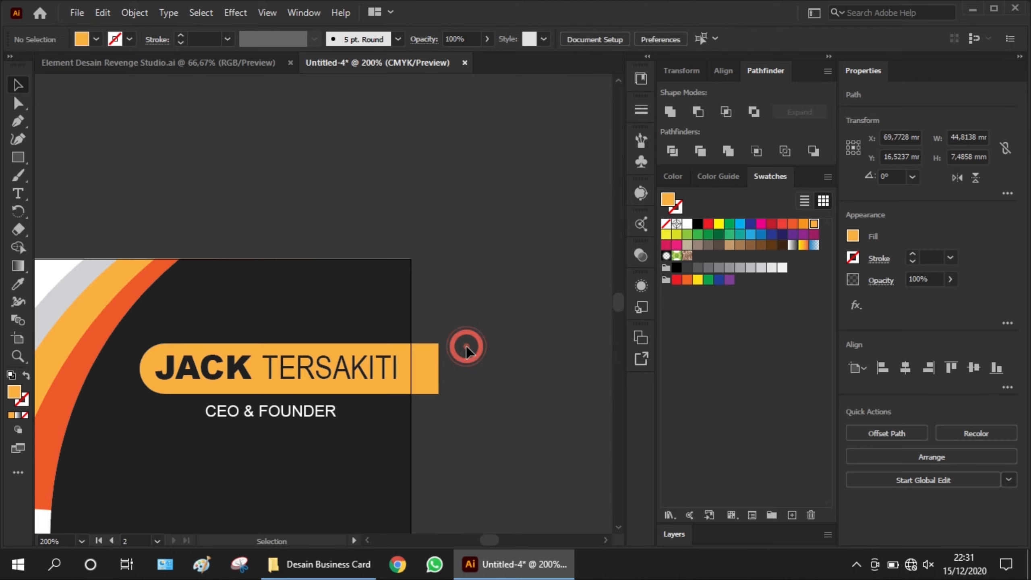
Step: Move the two end anchor points of the orange name bar onto the card's right edge, making the bar about 40.6 mm wide
{"action": "scroll", "coordinate": [407, 358], "scroll_direction": "down", "scroll_amount": 1}
{"action": "scroll", "coordinate": [331, 398], "scroll_direction": "up", "scroll_amount": 2}
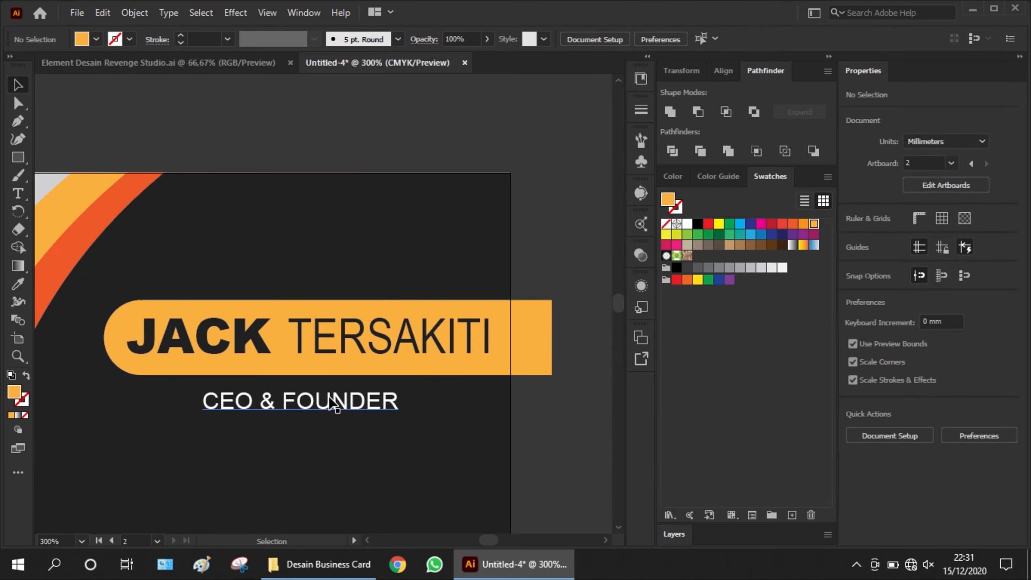
{"action": "left_click", "coordinate": [527, 341]}
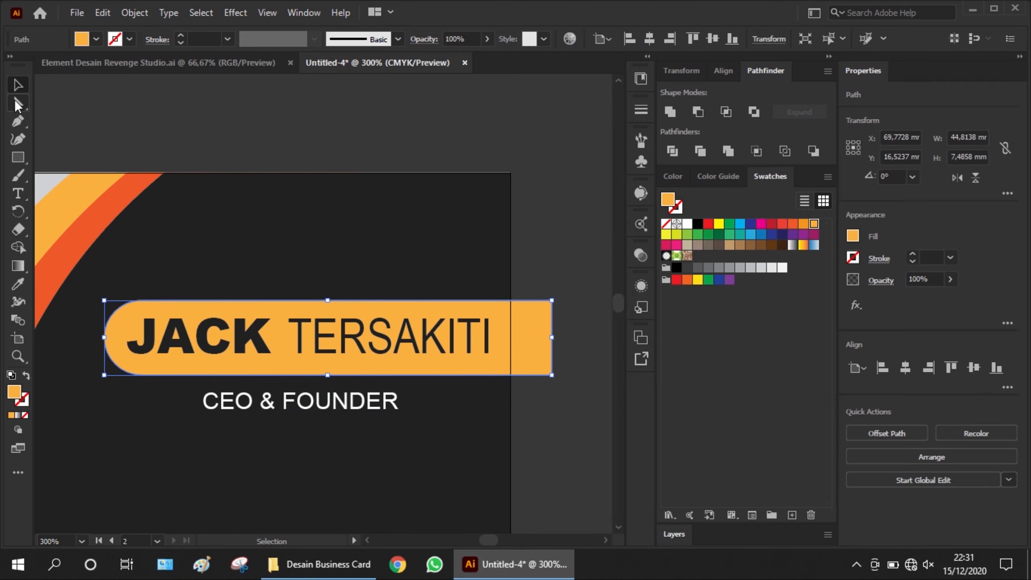
{"action": "left_click", "coordinate": [18, 104]}
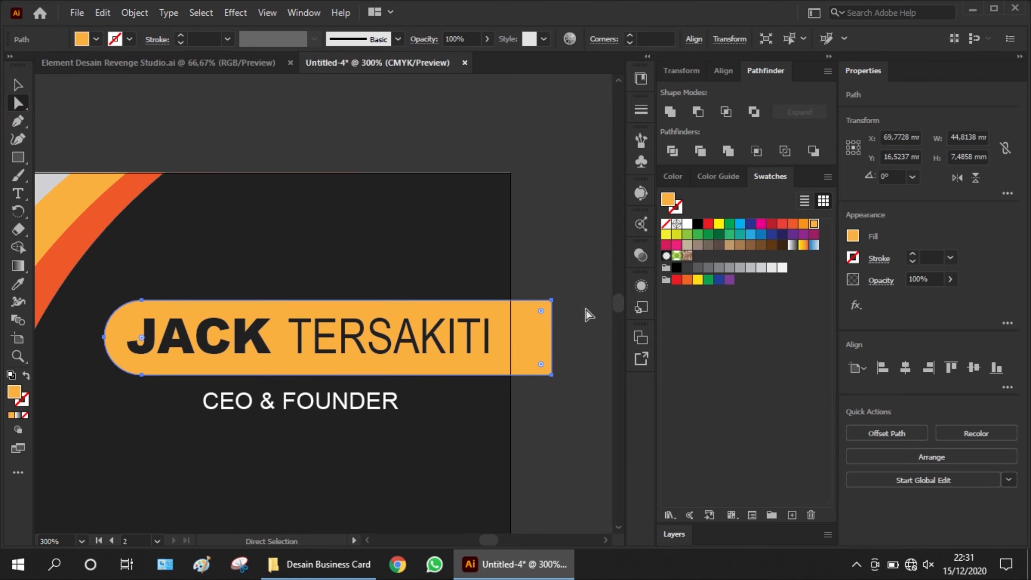
{"action": "left_click_drag", "start_coordinate": [572, 277], "coordinate": [544, 390]}
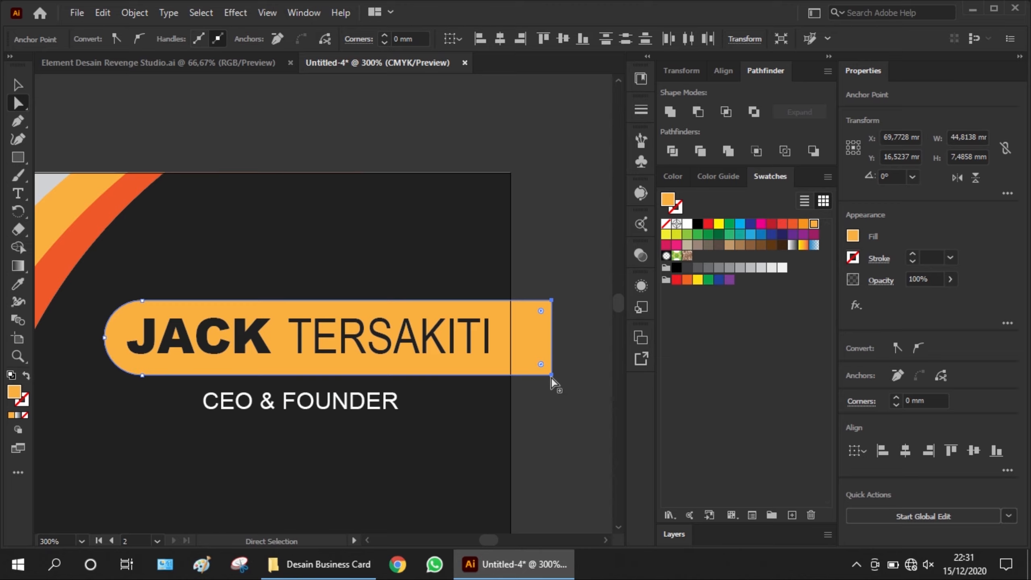
{"action": "left_click", "coordinate": [551, 375]}
{"action": "left_click_drag", "start_coordinate": [580, 287], "coordinate": [546, 417]}
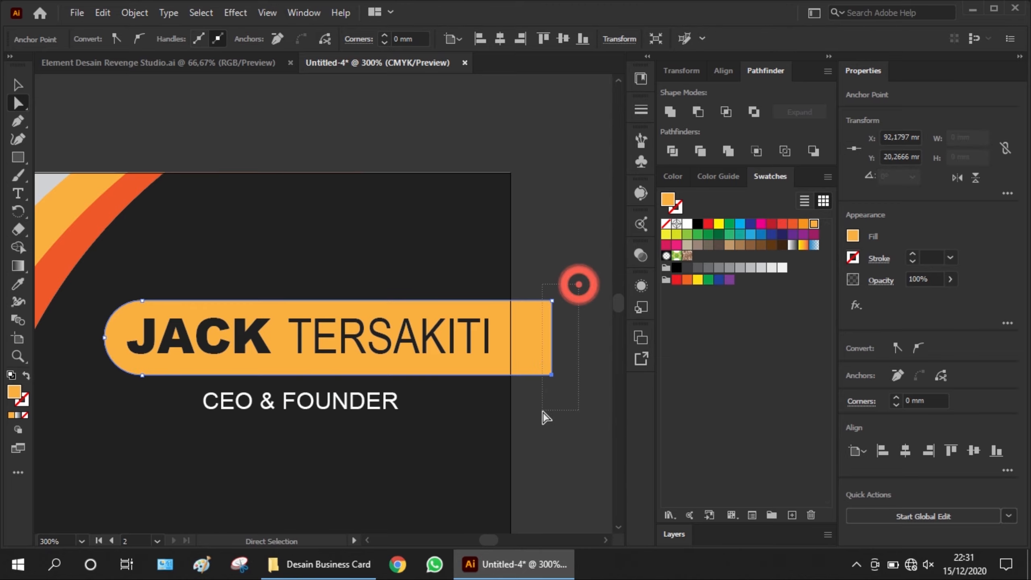
{"action": "left_click_drag", "start_coordinate": [553, 380], "coordinate": [512, 382]}
{"action": "left_click_drag", "start_coordinate": [400, 335], "coordinate": [400, 336]}
{"action": "left_click", "coordinate": [17, 85]}
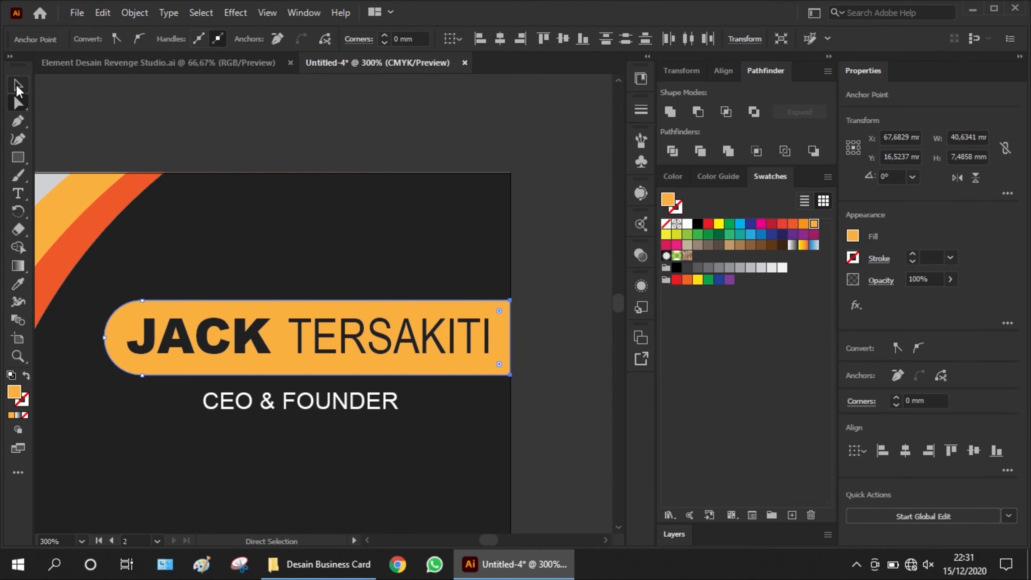
{"action": "left_click", "coordinate": [436, 289]}
Step: Copy the grouped contact details with round red icons from Element Desain Revenge Studio.ai and paste them onto the second card
{"action": "scroll", "coordinate": [437, 289], "scroll_direction": "down", "scroll_amount": 2}
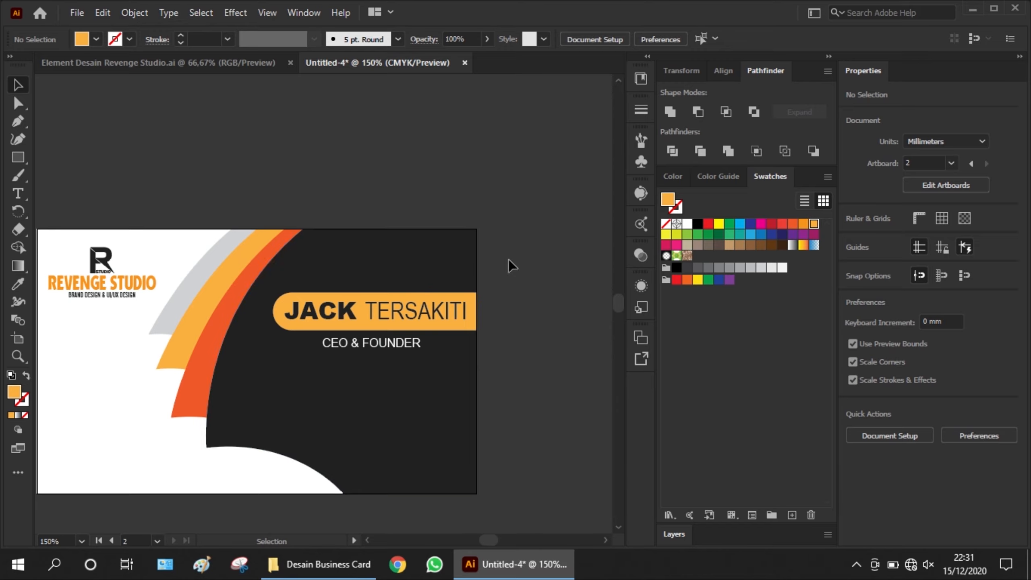
{"action": "scroll", "coordinate": [511, 263], "scroll_direction": "down", "scroll_amount": 1}
{"action": "scroll", "coordinate": [514, 266], "scroll_direction": "down", "scroll_amount": 1}
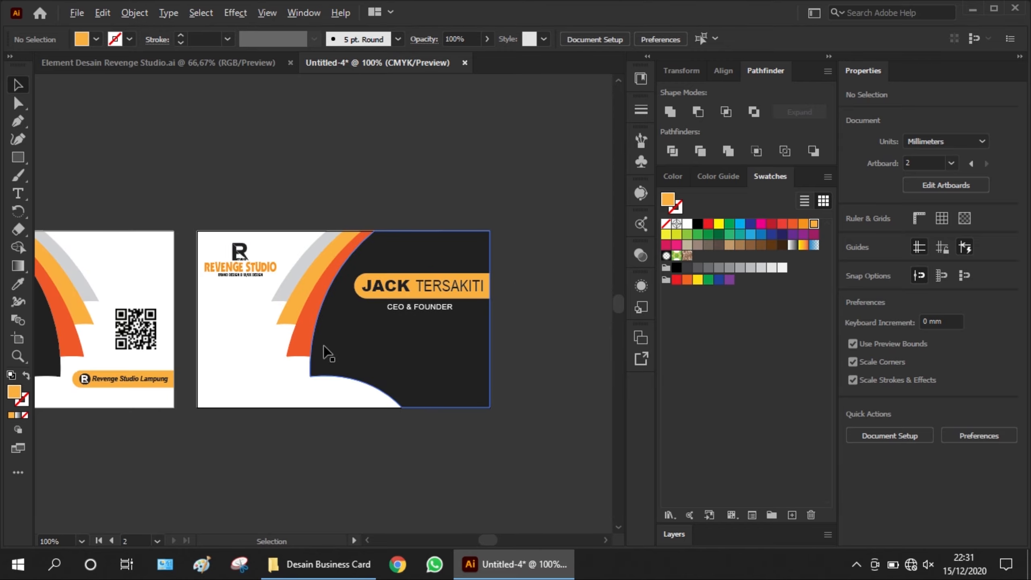
{"action": "scroll", "coordinate": [326, 353], "scroll_direction": "up", "scroll_amount": 1}
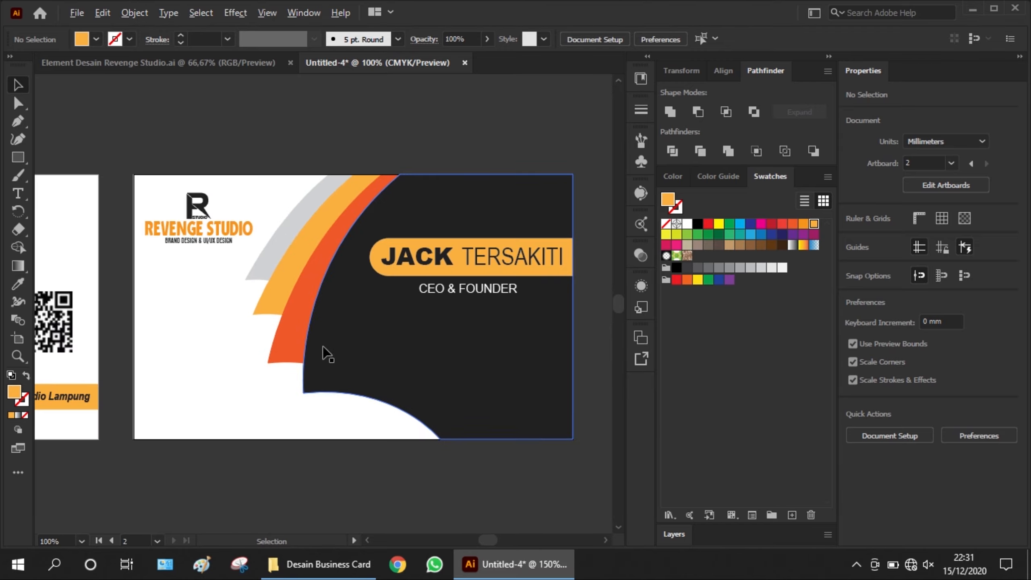
{"action": "left_click", "coordinate": [150, 68]}
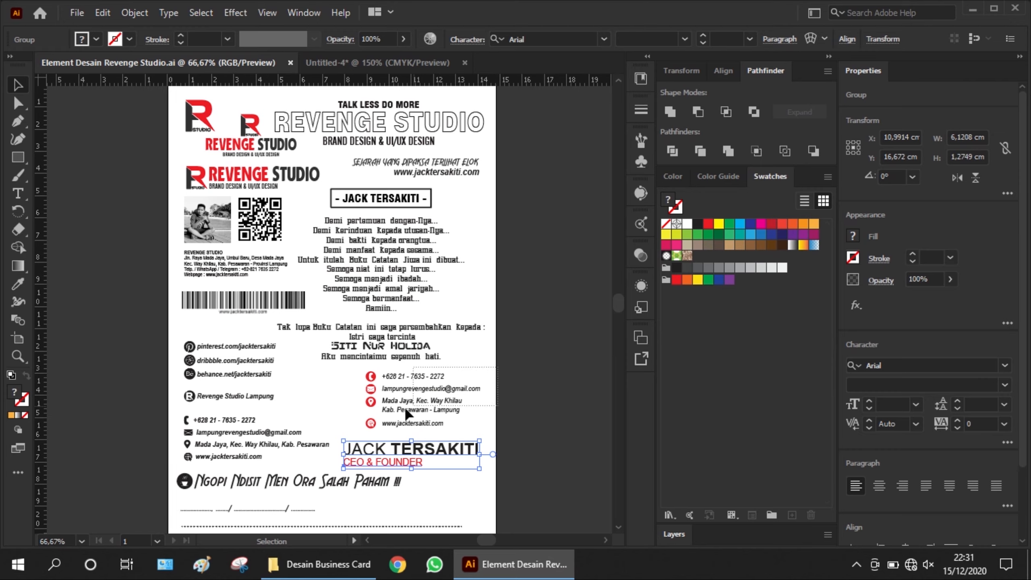
{"action": "left_click", "coordinate": [361, 413]}
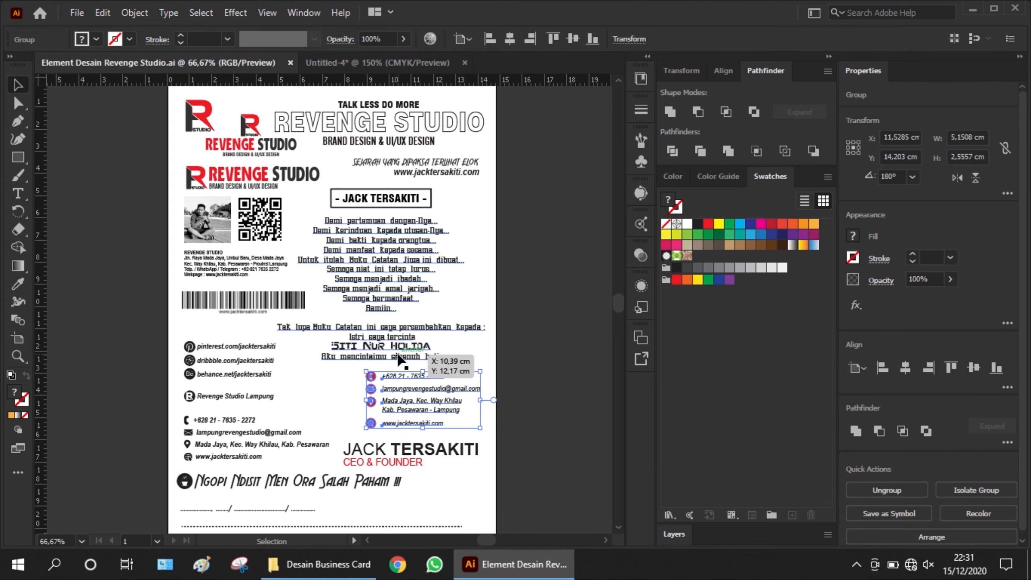
{"action": "left_click", "coordinate": [544, 371]}
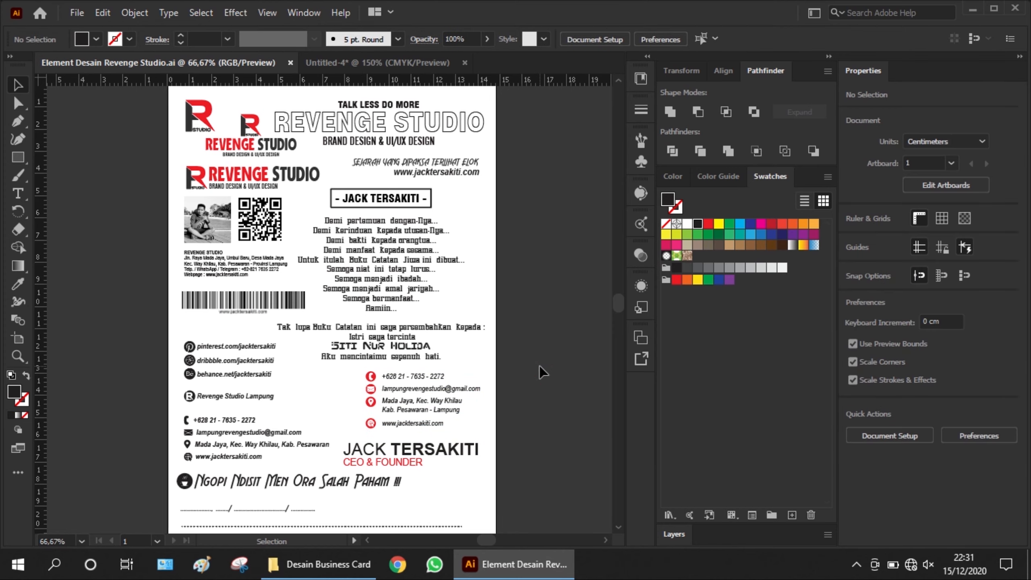
{"action": "left_click_drag", "start_coordinate": [504, 370], "coordinate": [351, 426]}
{"action": "left_click", "coordinate": [379, 62]}
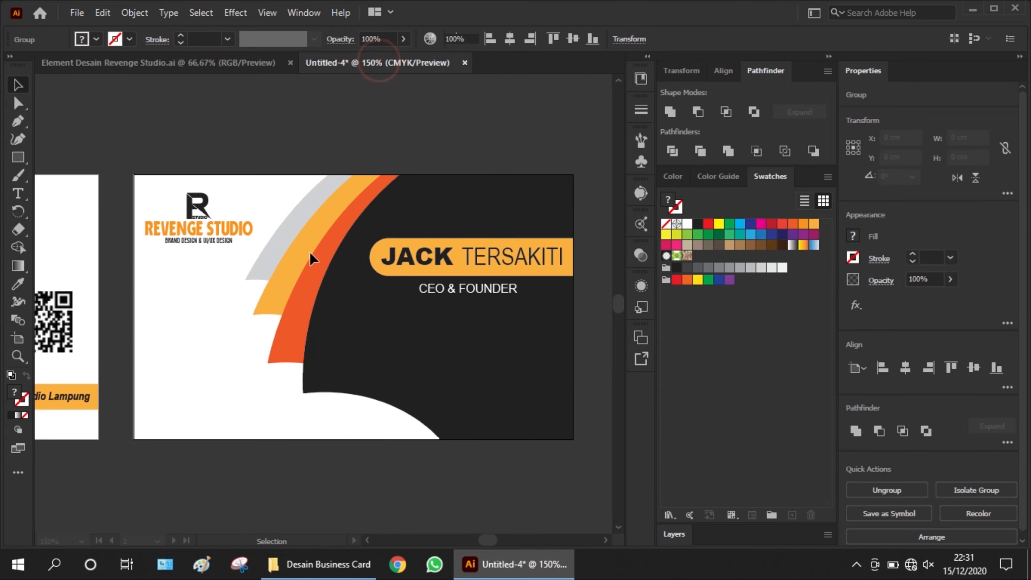
{"action": "key", "text": "ctrl+v"}
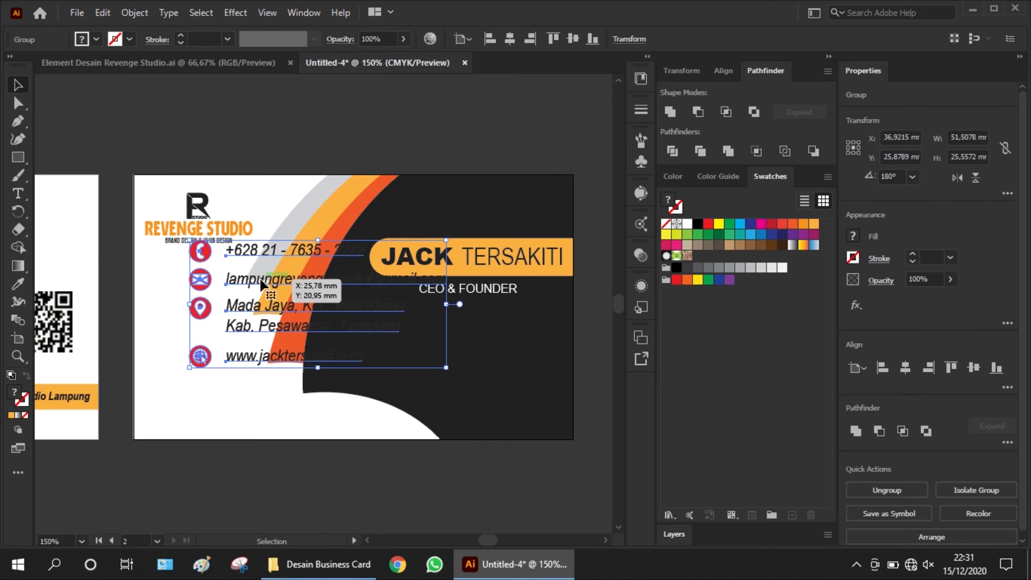
Step: Move the pasted contact details below the CEO & FOUNDER line on the dark shape and ungroup them
{"action": "left_click_drag", "start_coordinate": [267, 284], "coordinate": [421, 354]}
{"action": "scroll", "coordinate": [276, 359], "scroll_direction": "down", "scroll_amount": 1}
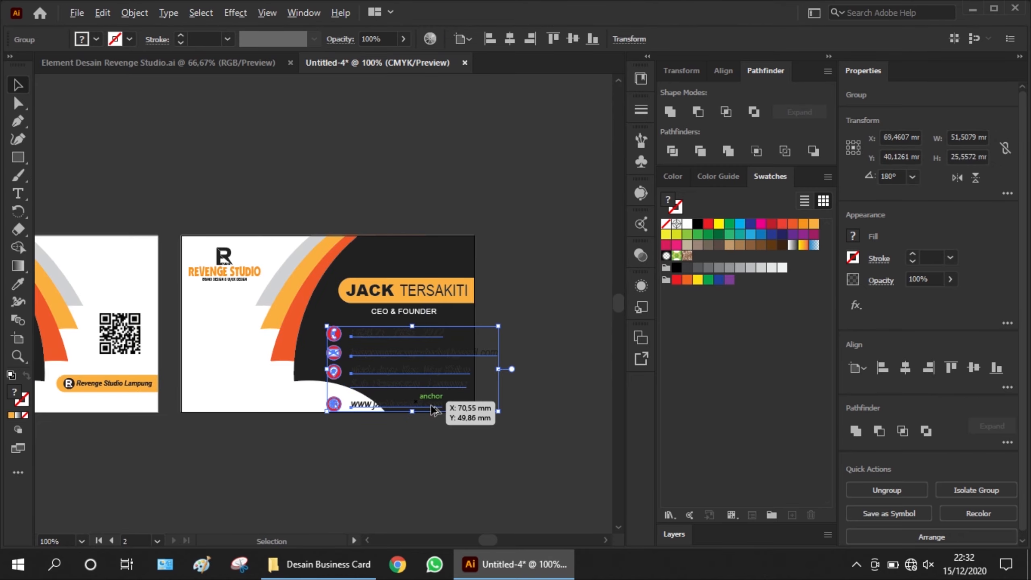
{"action": "left_click", "coordinate": [440, 445]}
{"action": "scroll", "coordinate": [414, 405], "scroll_direction": "up", "scroll_amount": 2}
{"action": "left_click", "coordinate": [412, 406]}
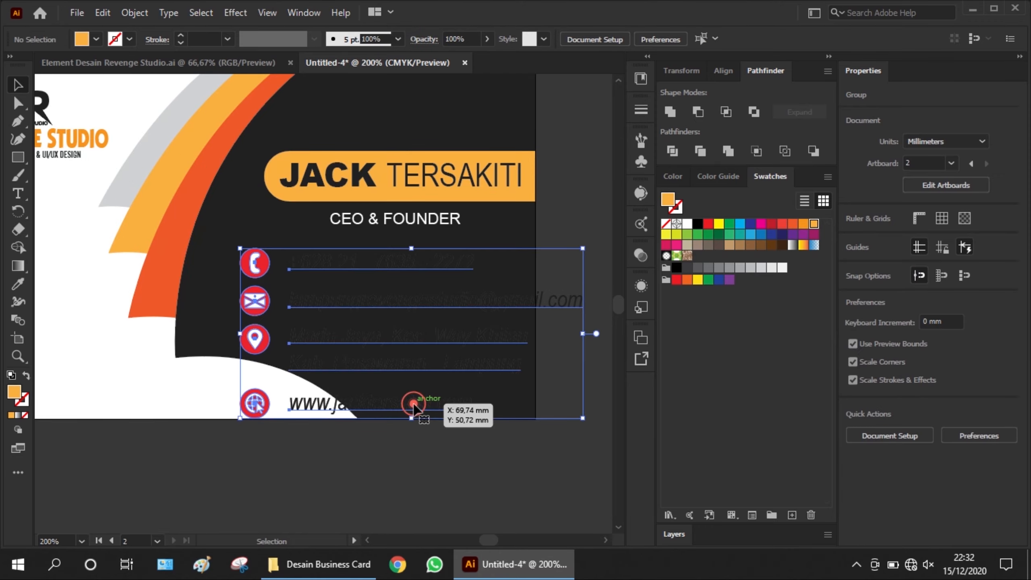
{"action": "right_click", "coordinate": [409, 402]}
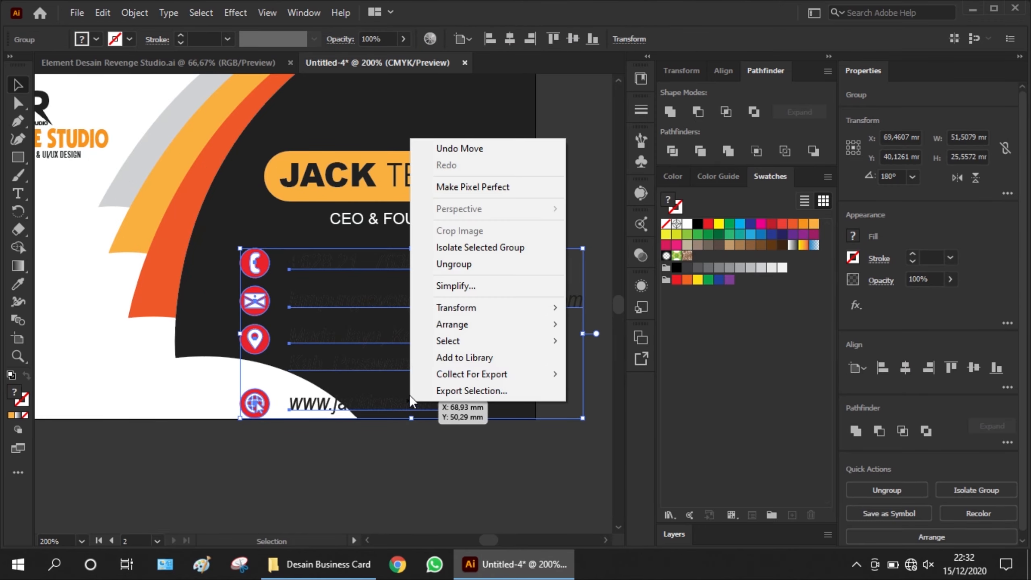
{"action": "left_click", "coordinate": [473, 261]}
{"action": "left_click", "coordinate": [350, 523]}
Step: Fill the phone, e-mail and address lines of the contact details with white
{"action": "left_click", "coordinate": [300, 342]}
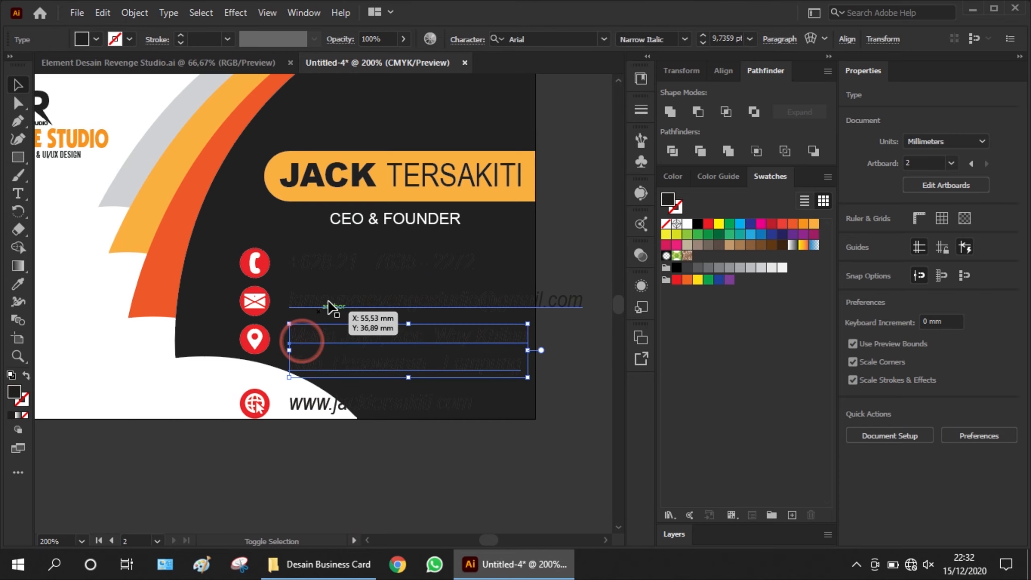
{"action": "left_click", "coordinate": [337, 263], "text": "shift"}
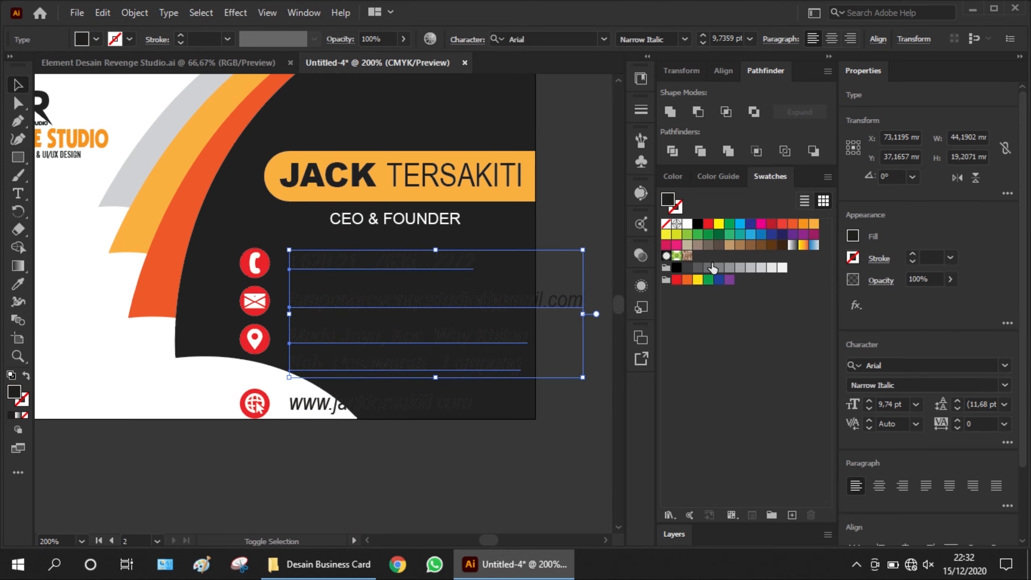
{"action": "left_click", "coordinate": [689, 225]}
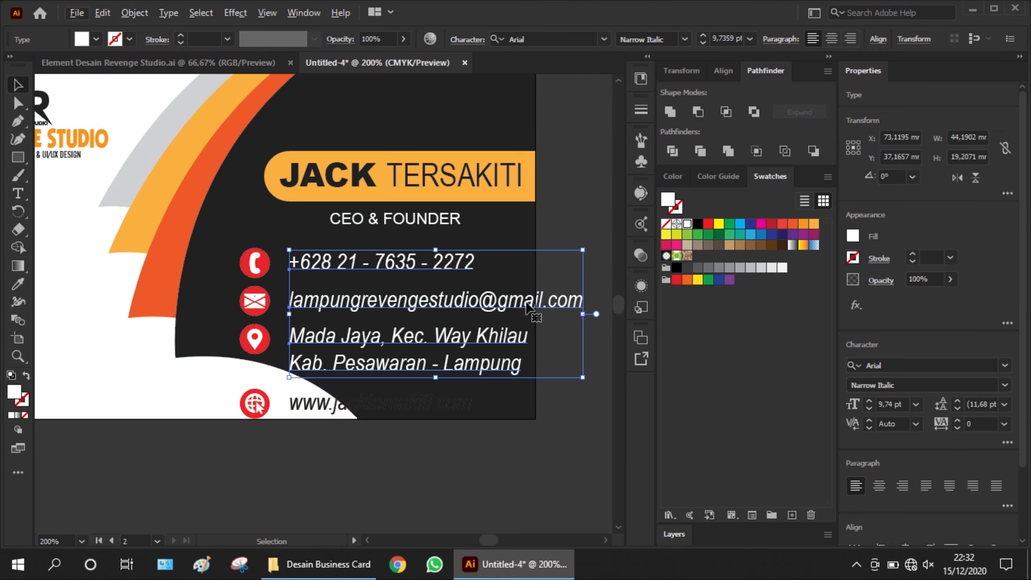
Step: Ungroup the phone, envelope and location icons so their red circles are separate objects
{"action": "scroll", "coordinate": [271, 270], "scroll_direction": "up", "scroll_amount": 1}
{"action": "left_click", "coordinate": [255, 279]}
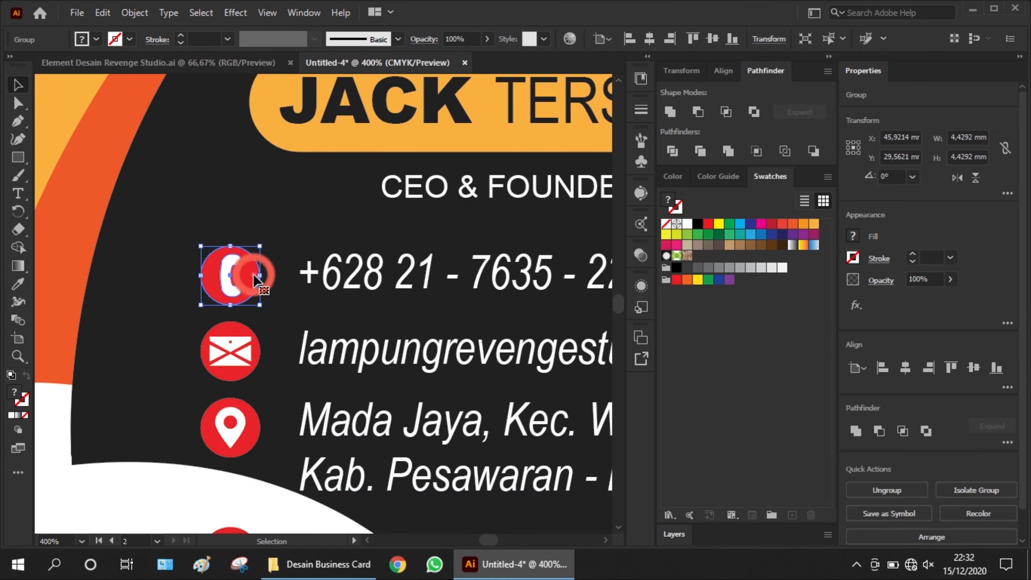
{"action": "left_click_drag", "start_coordinate": [253, 278], "coordinate": [267, 278]}
{"action": "key", "text": "ctrl+z"}
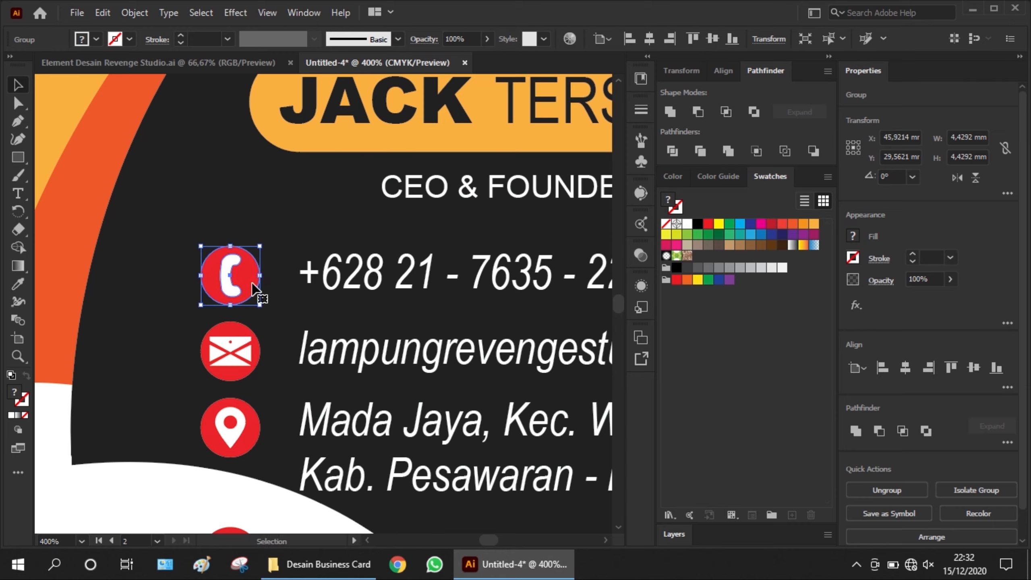
{"action": "right_click", "coordinate": [251, 283]}
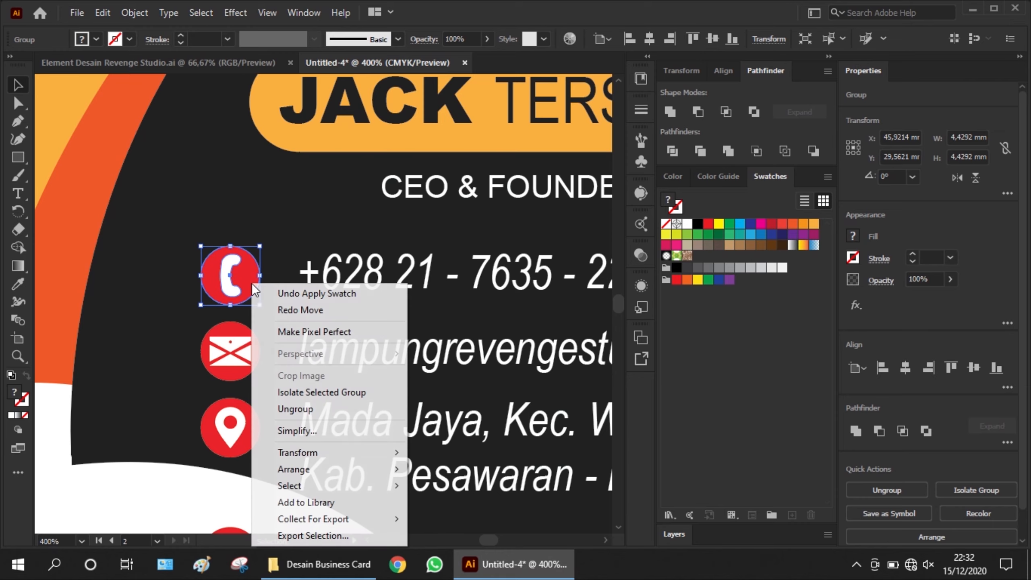
{"action": "left_click", "coordinate": [290, 408]}
{"action": "left_click", "coordinate": [253, 361]}
{"action": "right_click", "coordinate": [253, 361]}
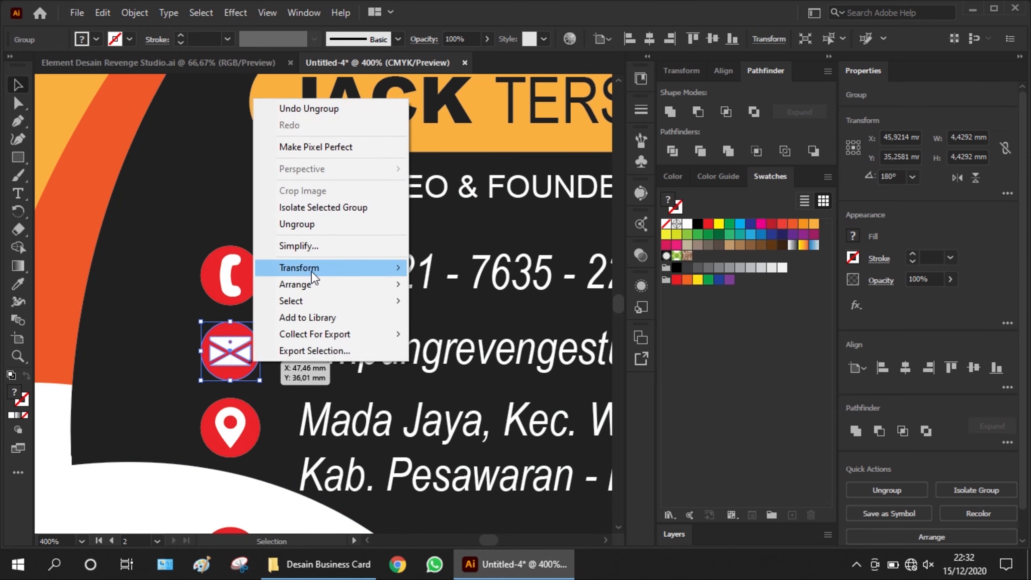
{"action": "left_click", "coordinate": [327, 225]}
{"action": "left_click", "coordinate": [236, 413]}
{"action": "right_click", "coordinate": [236, 414]}
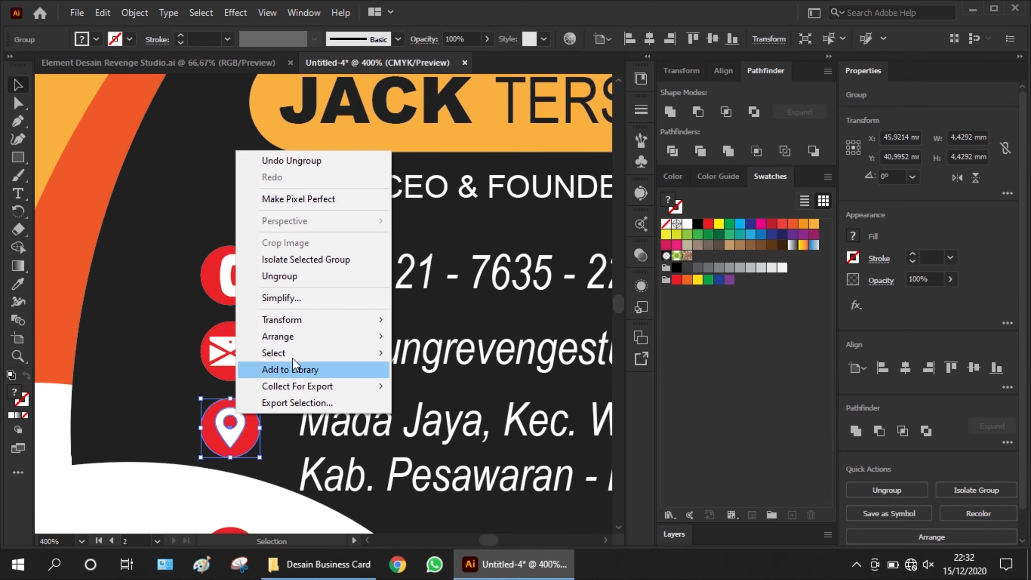
{"action": "left_click", "coordinate": [318, 277]}
Step: Recolor the circles behind the phone, envelope and location icons with the light orange sampled from the curved band
{"action": "left_click", "coordinate": [214, 276]}
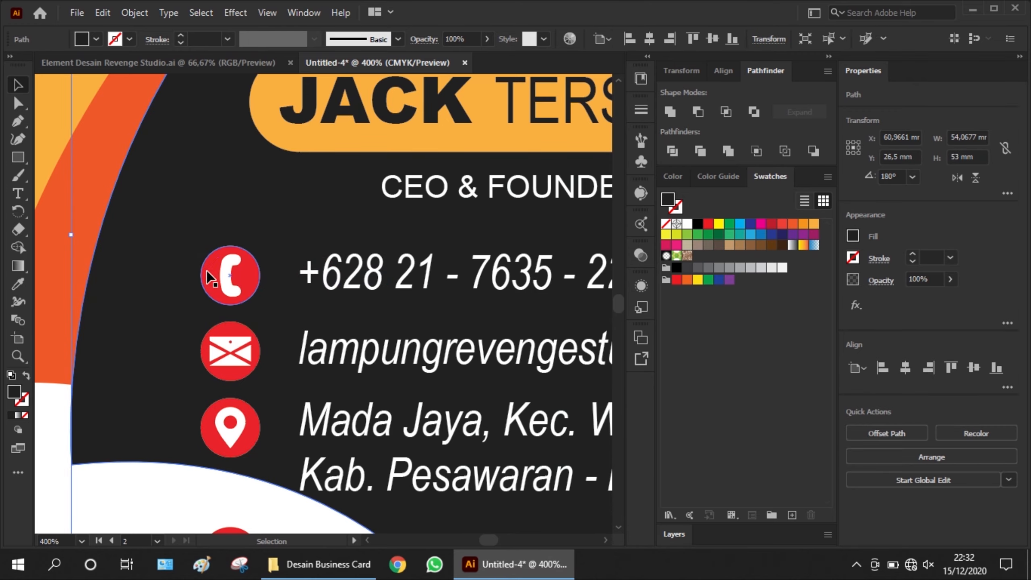
{"action": "left_click", "coordinate": [207, 366], "text": "shift"}
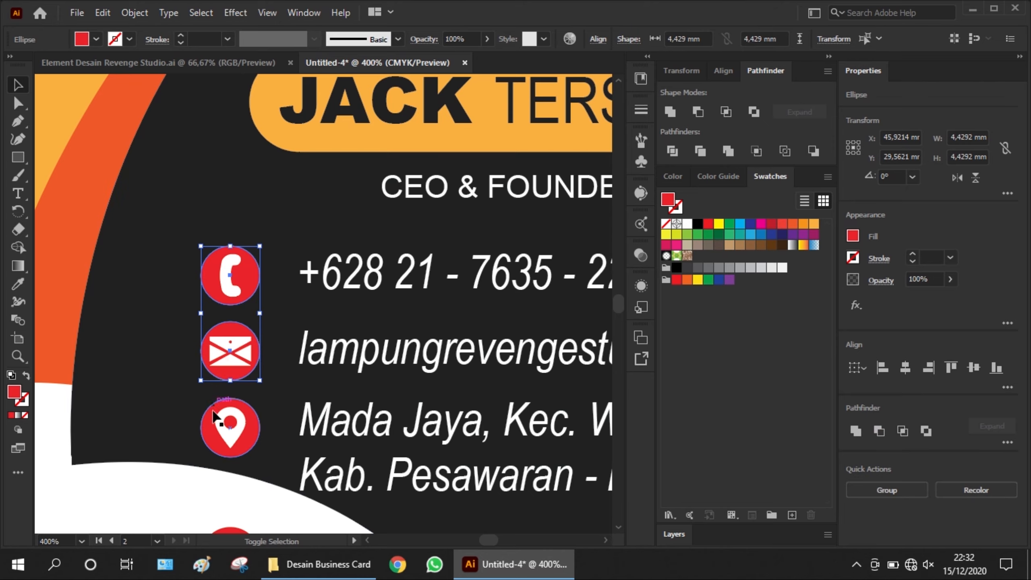
{"action": "left_click", "coordinate": [211, 439], "text": "shift"}
{"action": "key", "text": "ctrl+minus"}
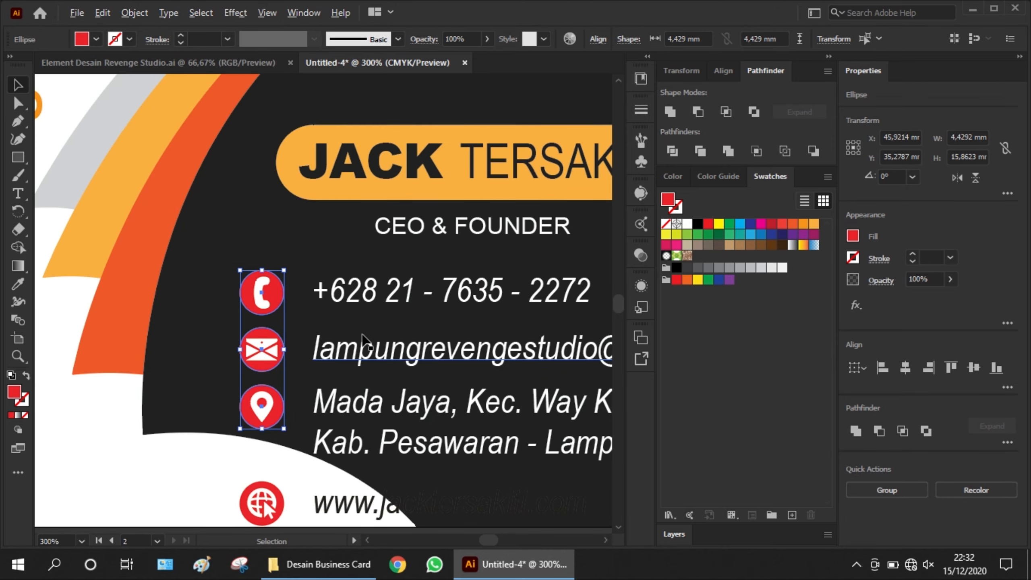
{"action": "left_click", "coordinate": [17, 285]}
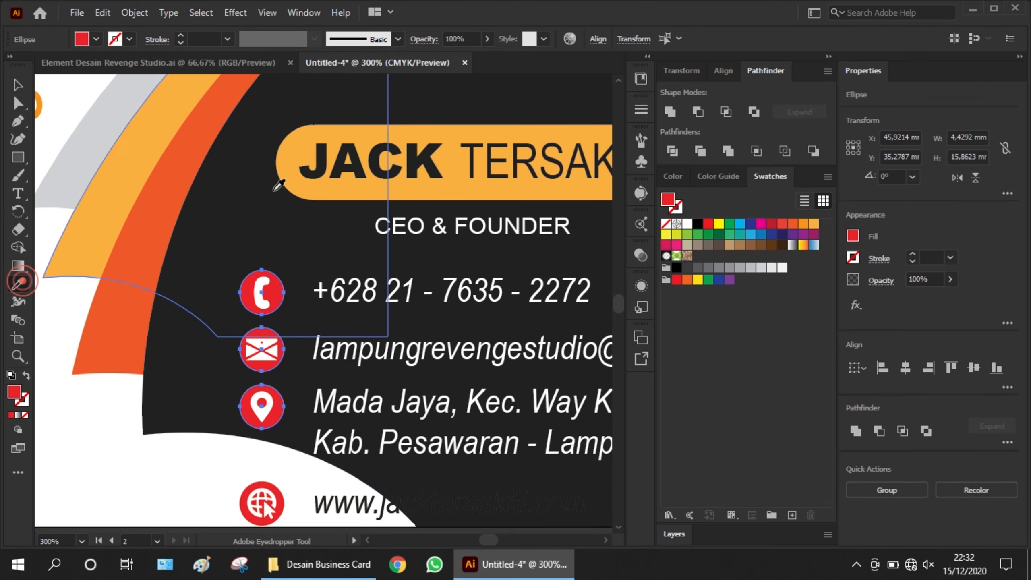
{"action": "left_click", "coordinate": [75, 139]}
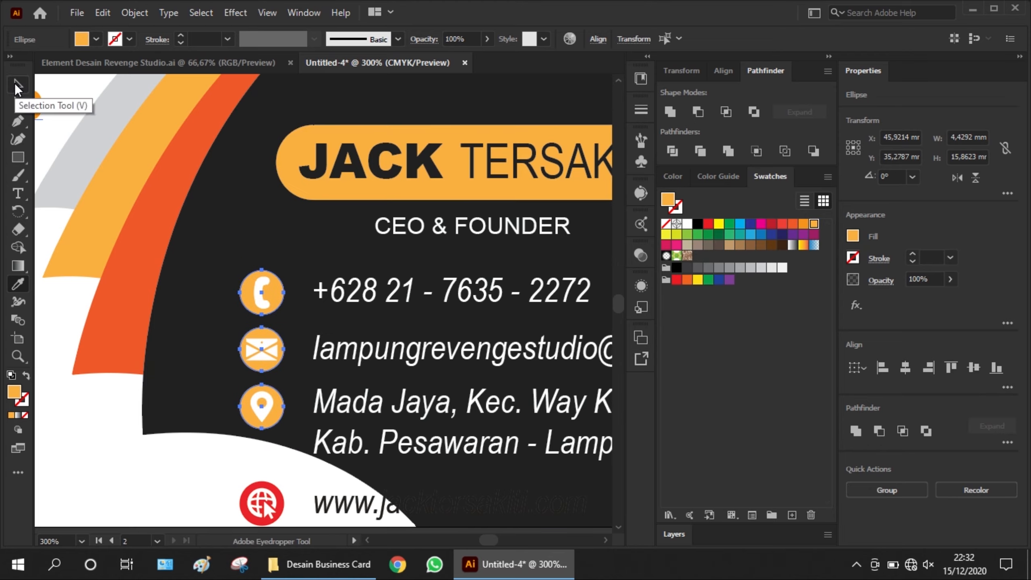
{"action": "left_click", "coordinate": [16, 86]}
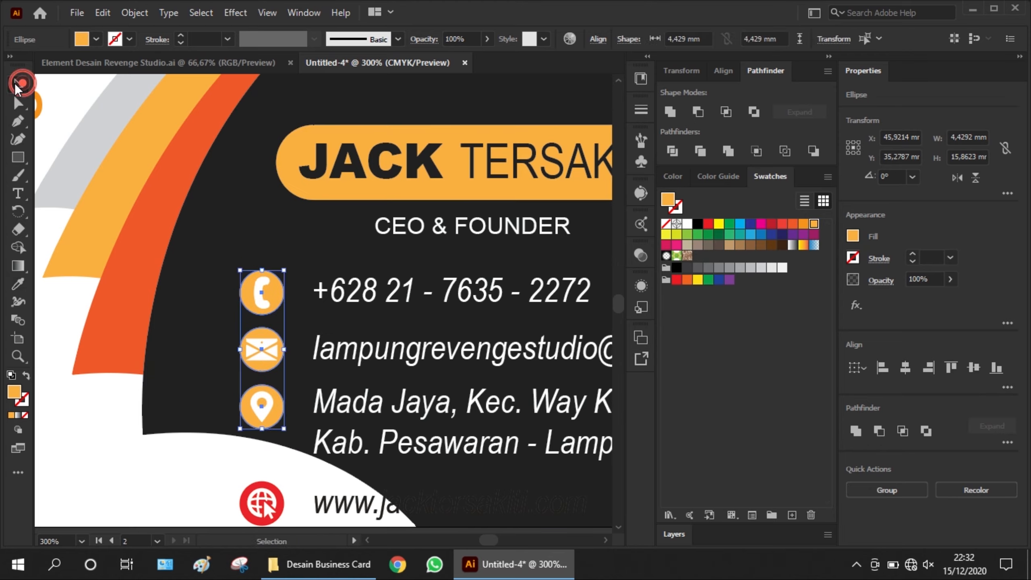
{"action": "left_click", "coordinate": [131, 484]}
{"action": "scroll", "coordinate": [122, 419], "scroll_direction": "down", "scroll_amount": 1}
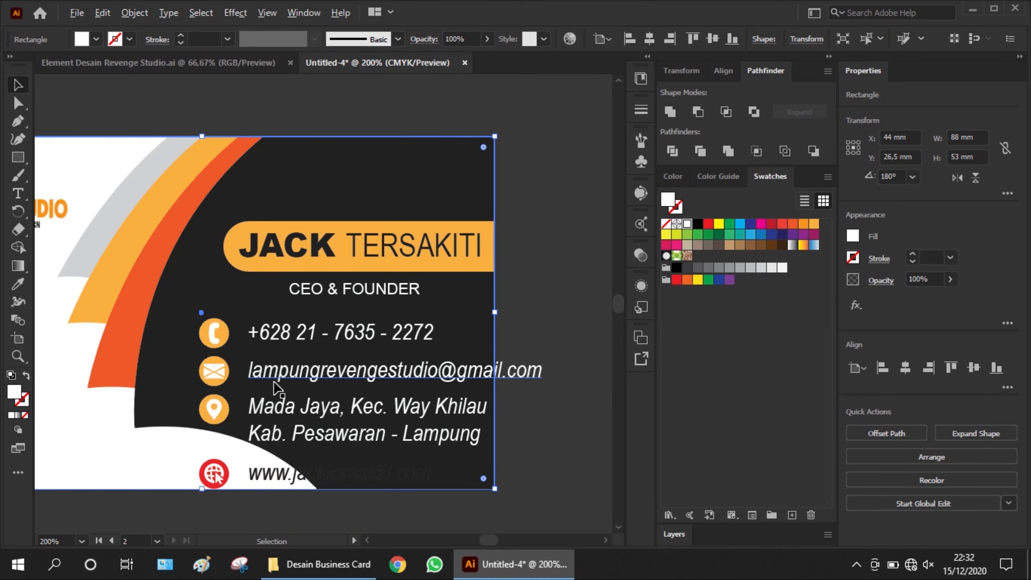
{"action": "left_click", "coordinate": [508, 317]}
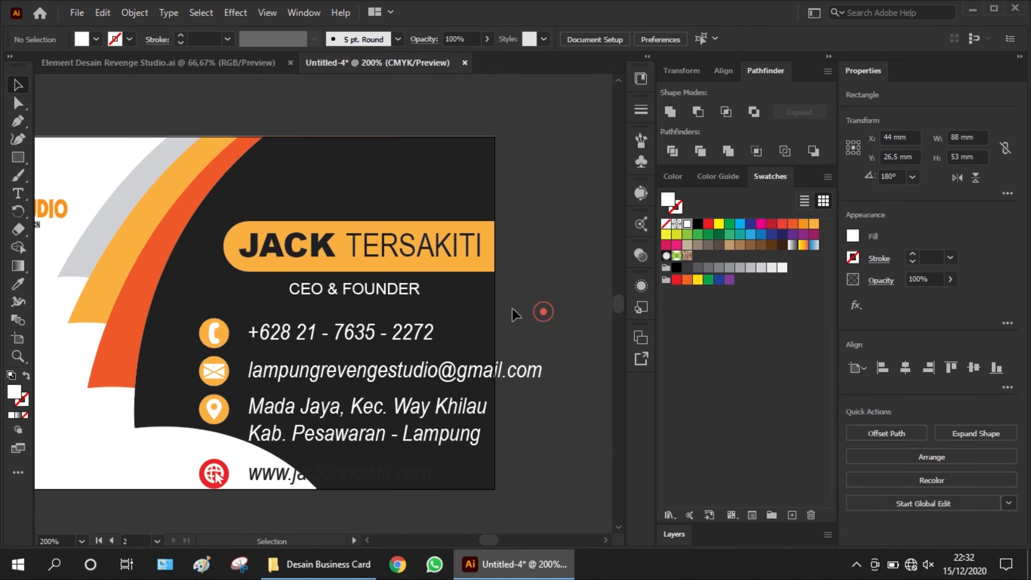
Step: Scale the phone, e-mail and address lines with their icons down to about 34 mm wide and move them lower on the dark shape
{"action": "left_click", "coordinate": [214, 338]}
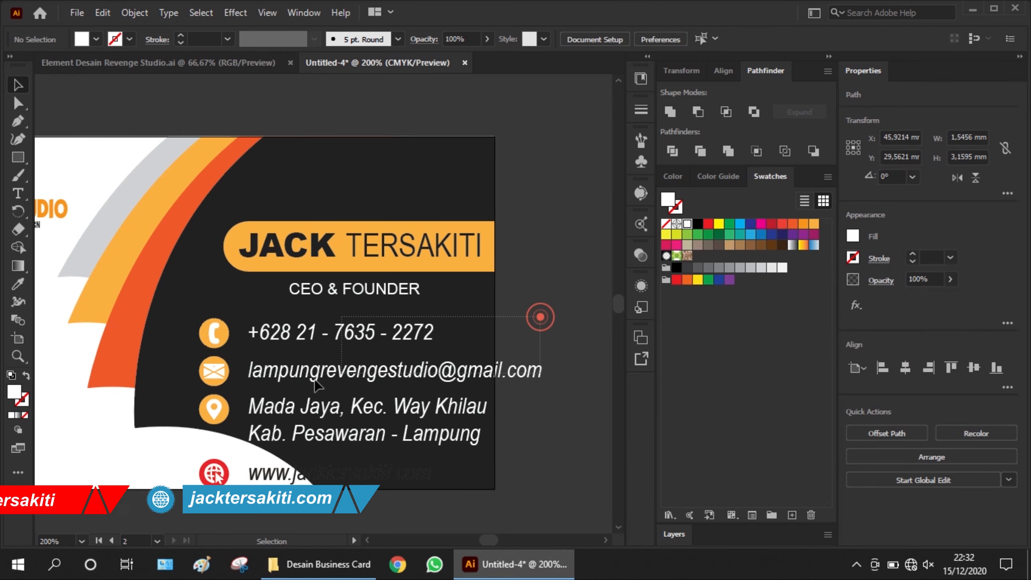
{"action": "left_click_drag", "start_coordinate": [544, 320], "coordinate": [205, 428]}
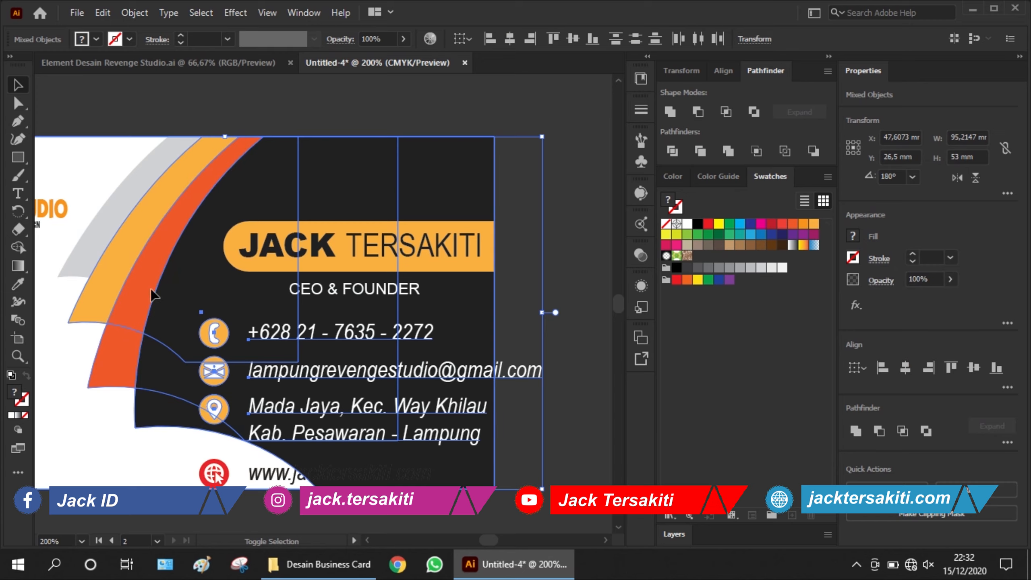
{"action": "left_click", "coordinate": [128, 234], "text": "shift"}
{"action": "left_click", "coordinate": [143, 301], "text": "shift"}
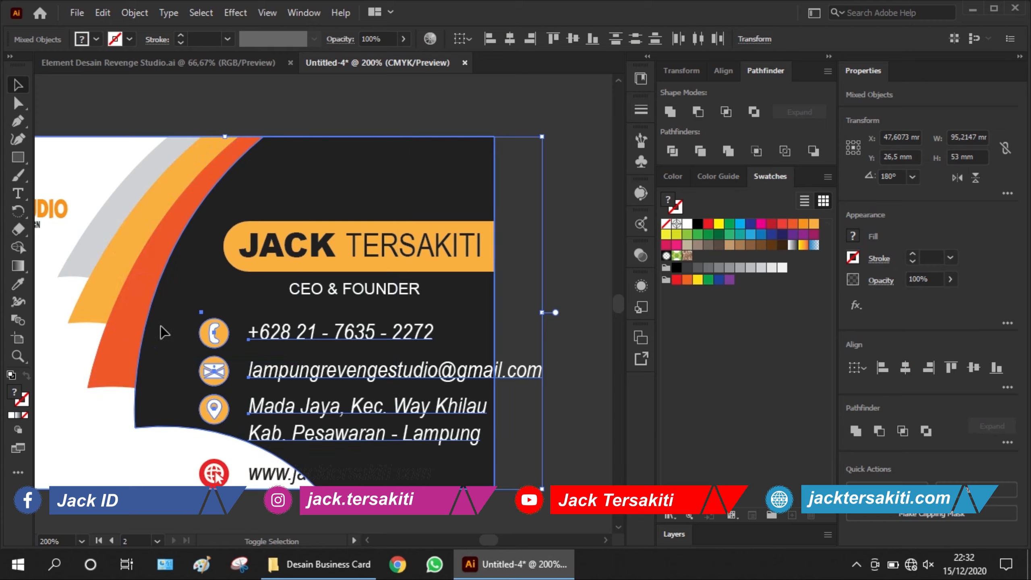
{"action": "left_click", "coordinate": [173, 478], "text": "shift"}
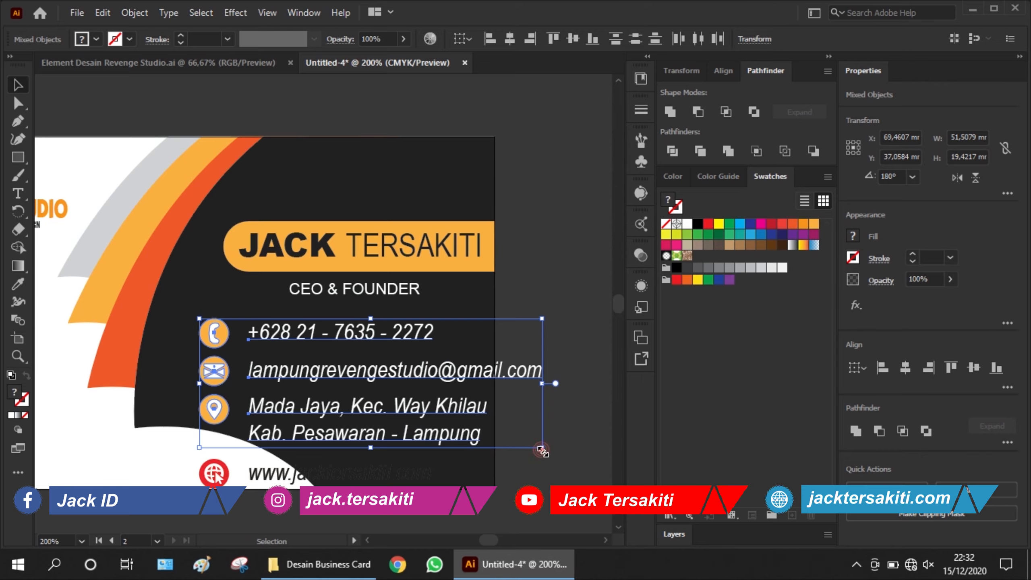
{"action": "left_click_drag", "start_coordinate": [542, 450], "coordinate": [425, 437]}
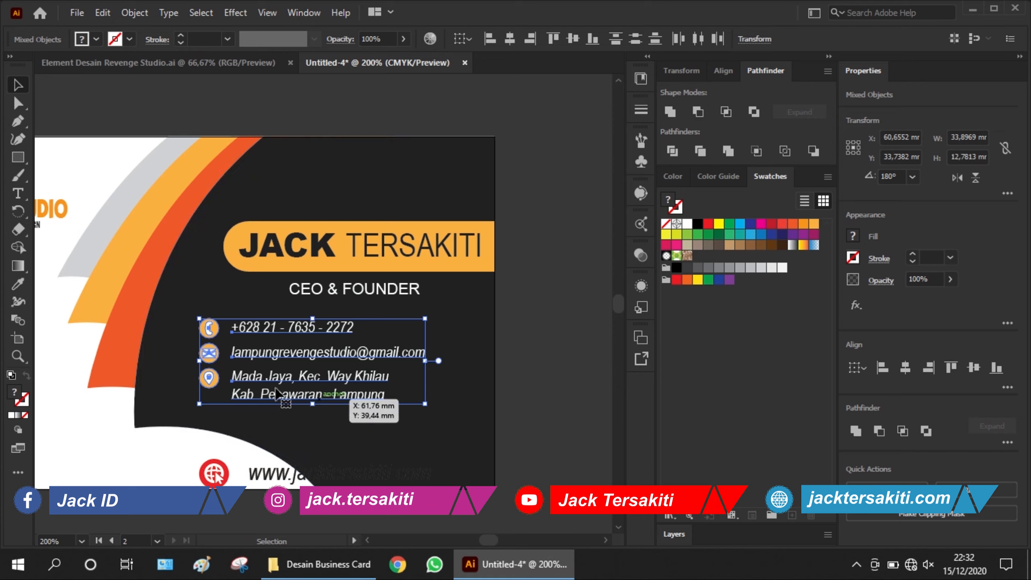
{"action": "left_click_drag", "start_coordinate": [215, 386], "coordinate": [244, 420]}
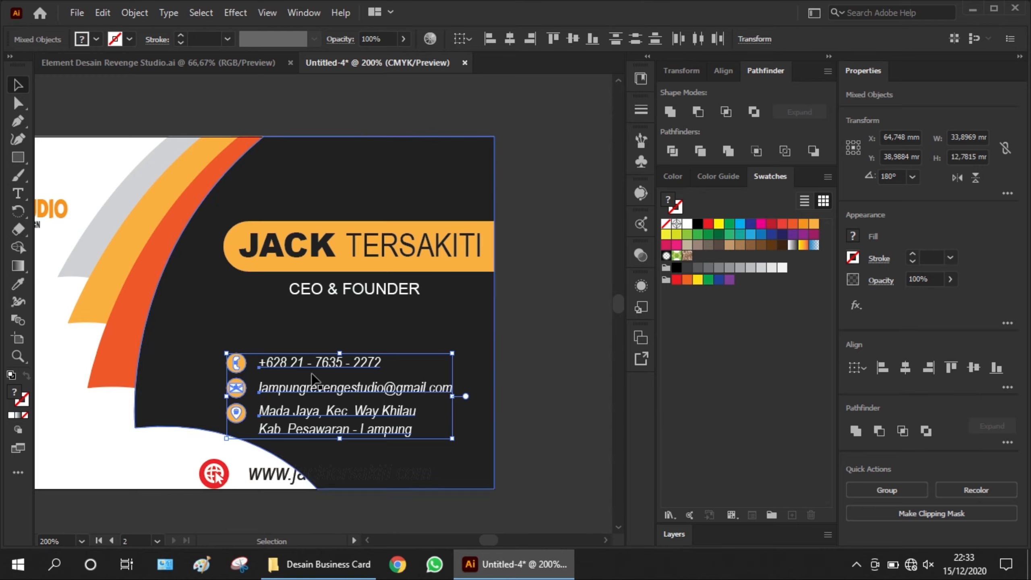
Step: Group the three contact icons without their text lines and move the group to the right of the text
{"action": "left_click", "coordinate": [300, 365], "text": "shift"}
{"action": "left_click", "coordinate": [321, 388], "text": "shift"}
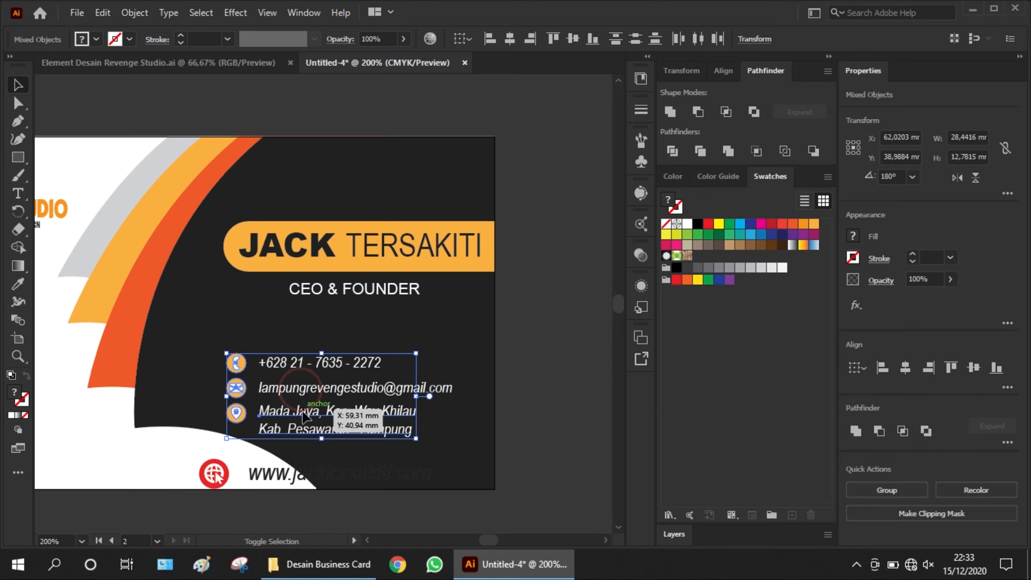
{"action": "left_click", "coordinate": [337, 412], "text": "shift"}
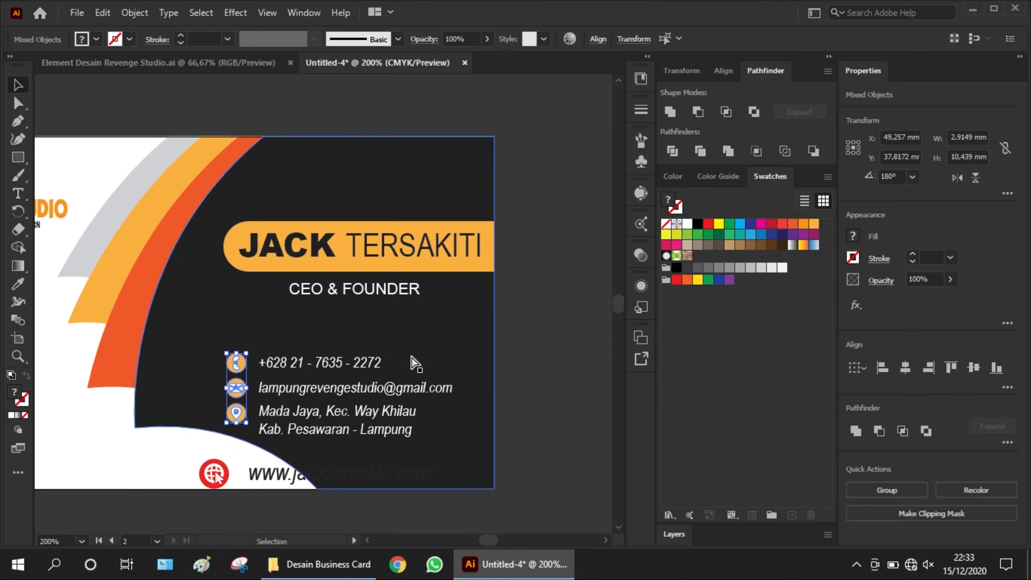
{"action": "key", "text": "ctrl+g"}
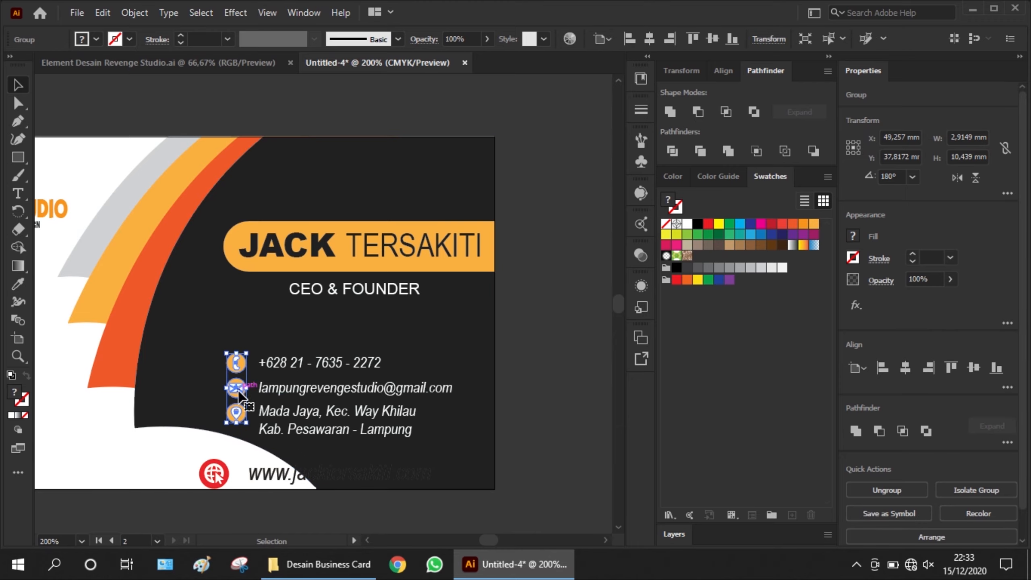
{"action": "left_click_drag", "start_coordinate": [239, 393], "coordinate": [456, 390]}
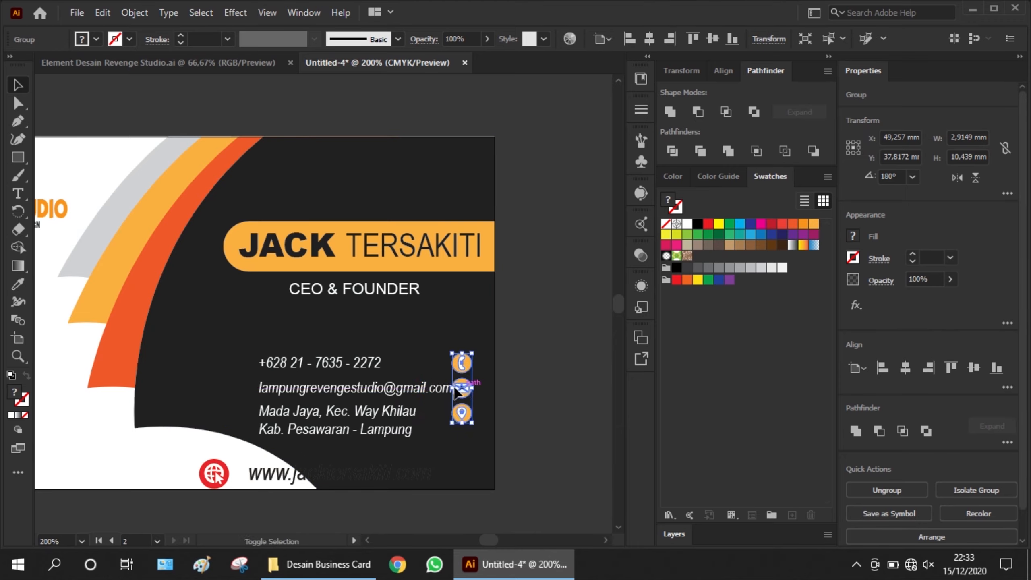
Step: Right-align the phone, e-mail and address lines and move them so they end just beside the icon column
{"action": "left_click", "coordinate": [351, 362]}
{"action": "left_click", "coordinate": [366, 391], "text": "shift"}
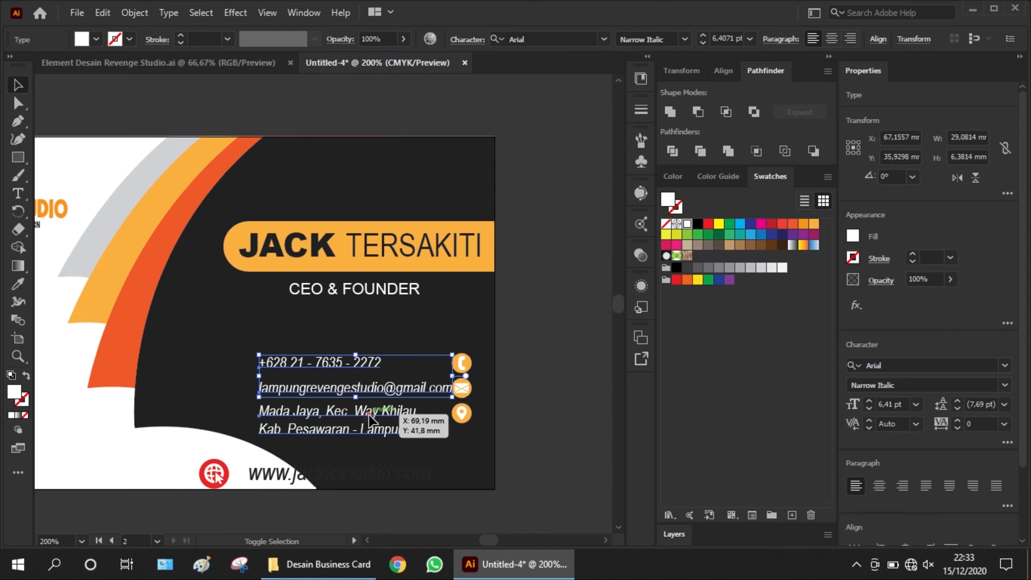
{"action": "left_click", "coordinate": [369, 416], "text": "shift"}
{"action": "left_click", "coordinate": [904, 485]}
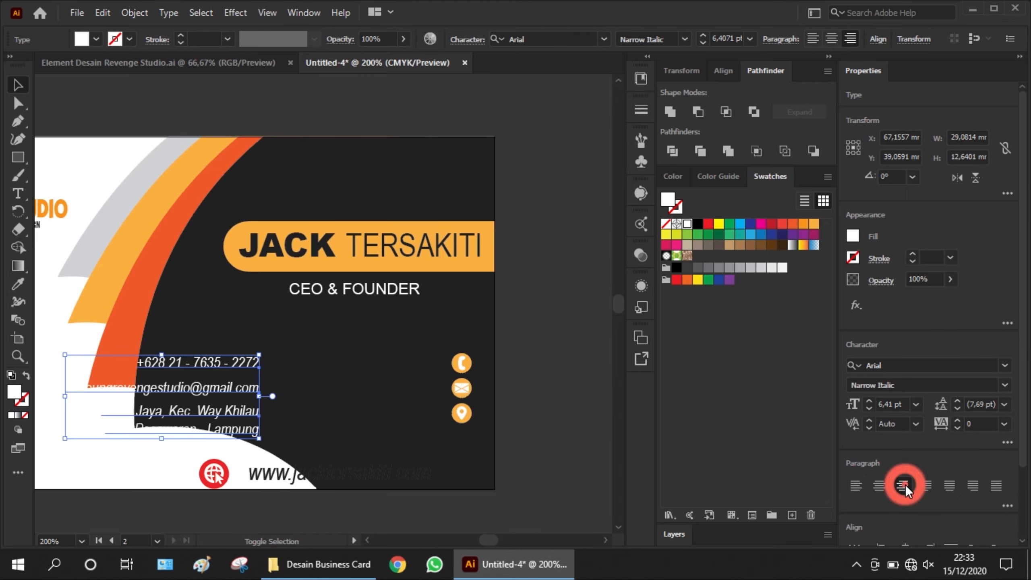
{"action": "left_click_drag", "start_coordinate": [257, 392], "coordinate": [438, 393]}
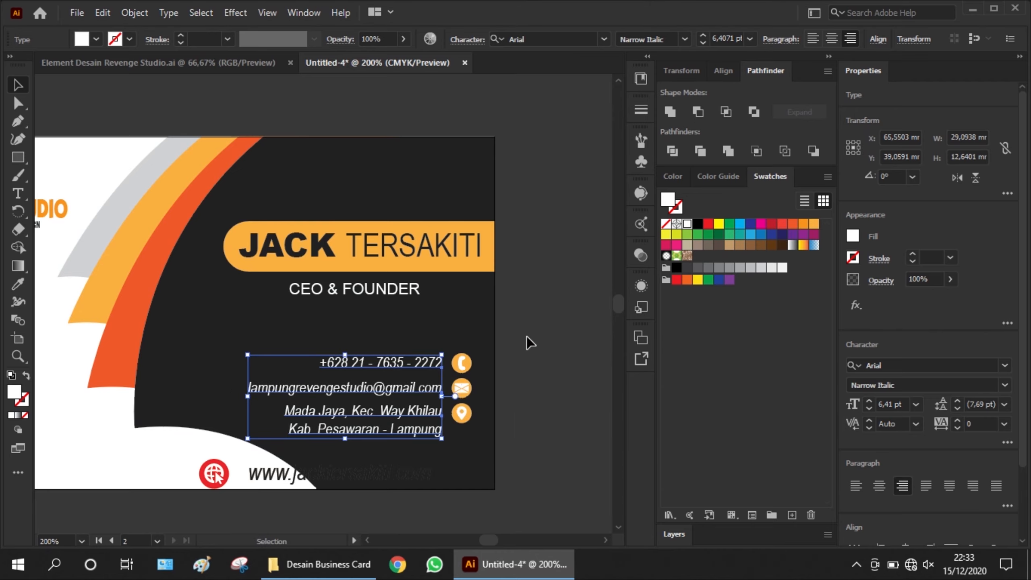
{"action": "left_click", "coordinate": [528, 337]}
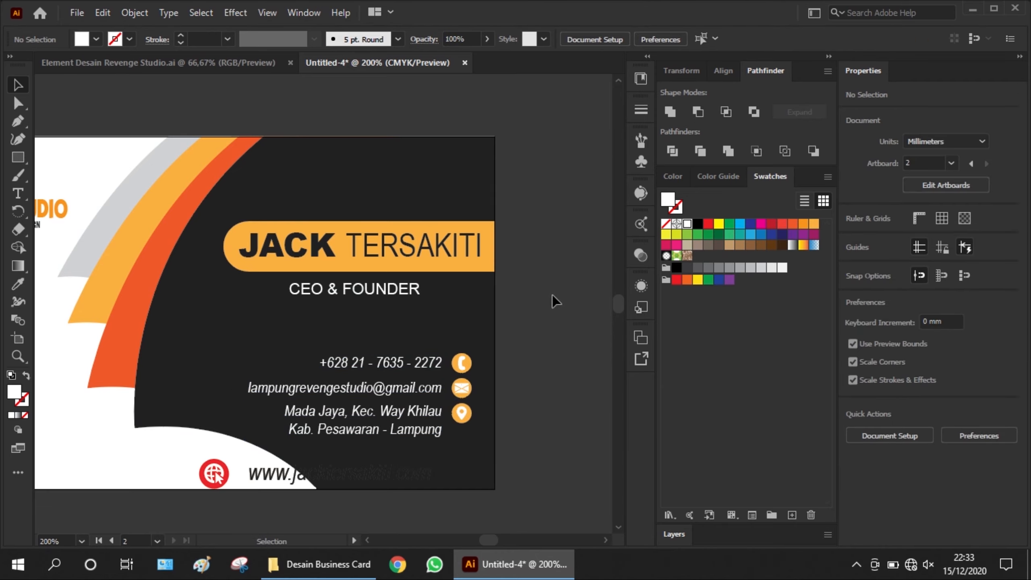
Step: Move the website address and its globe icon onto the white area at the card's lower left
{"action": "scroll", "coordinate": [553, 274], "scroll_direction": "down", "scroll_amount": 1}
{"action": "scroll", "coordinate": [515, 284], "scroll_direction": "down", "scroll_amount": 1}
{"action": "scroll", "coordinate": [367, 389], "scroll_direction": "up", "scroll_amount": 2}
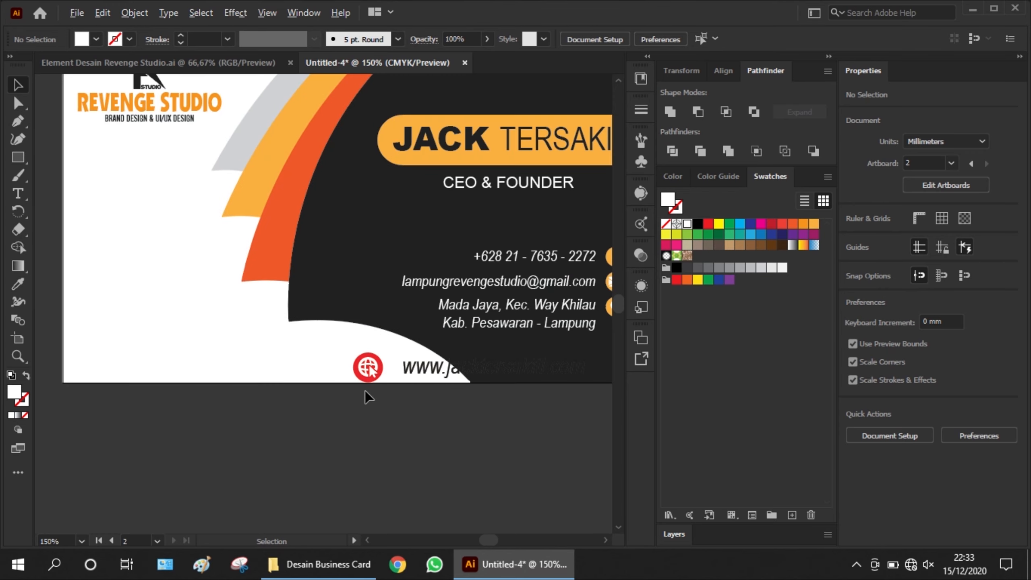
{"action": "left_click", "coordinate": [376, 371]}
{"action": "left_click", "coordinate": [435, 379], "text": "shift"}
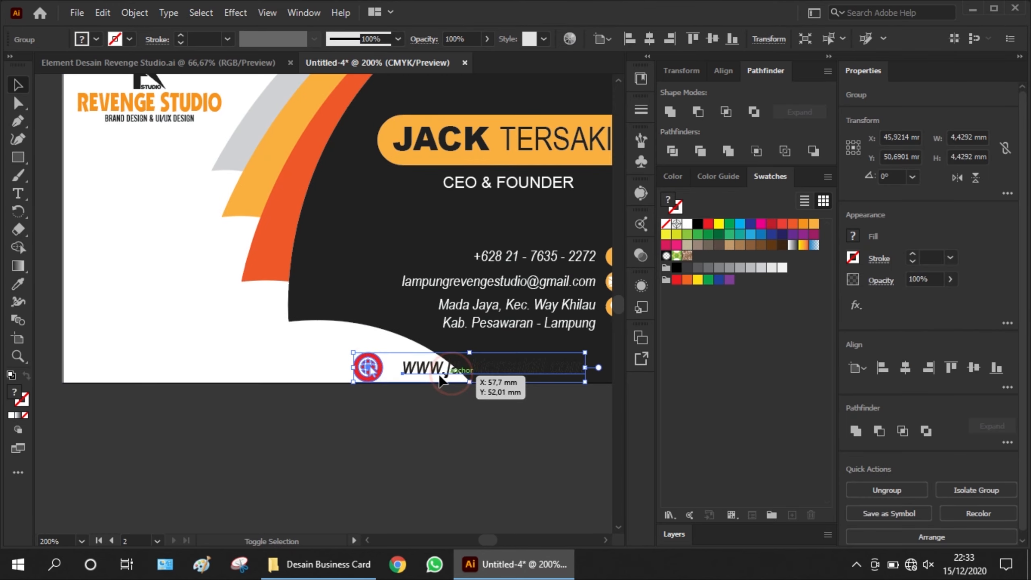
{"action": "left_click_drag", "start_coordinate": [435, 376], "coordinate": [113, 340]}
{"action": "left_click", "coordinate": [293, 447]}
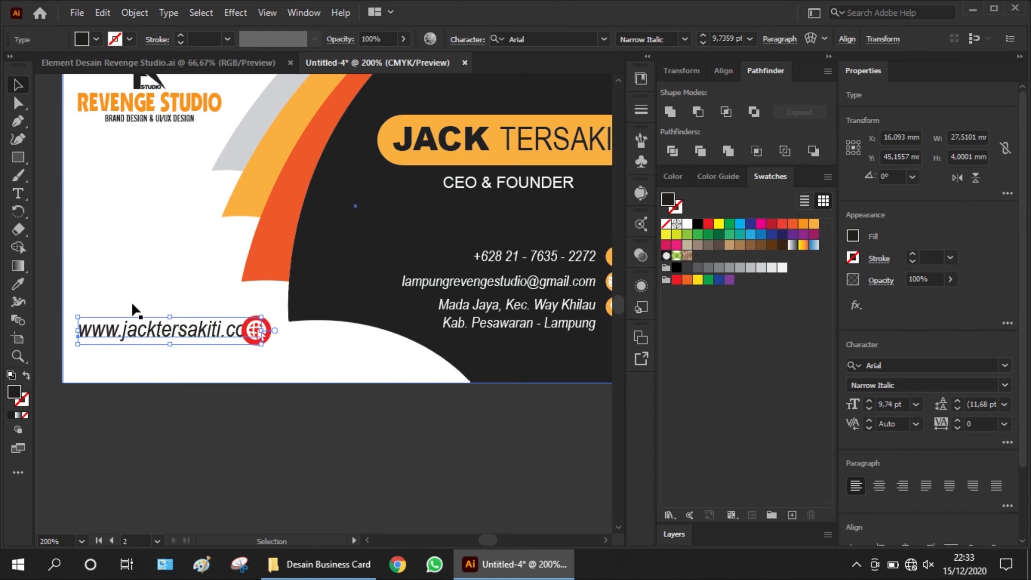
Step: Place the globe icon just after the website address and shift both down toward the card's bottom edge
{"action": "scroll", "coordinate": [130, 302], "scroll_direction": "up", "scroll_amount": 1}
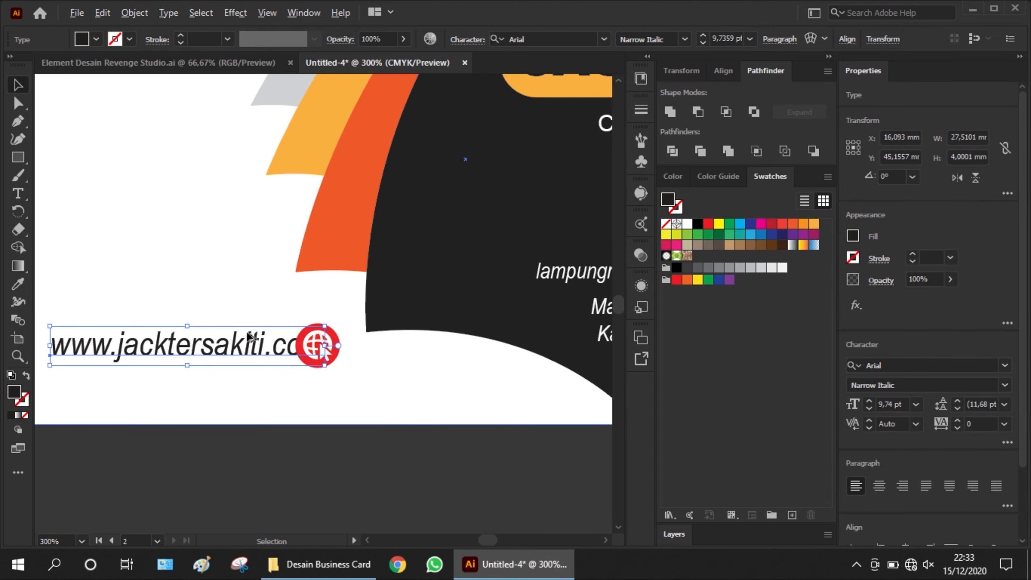
{"action": "left_click", "coordinate": [346, 395]}
{"action": "left_click_drag", "start_coordinate": [321, 350], "coordinate": [370, 357]}
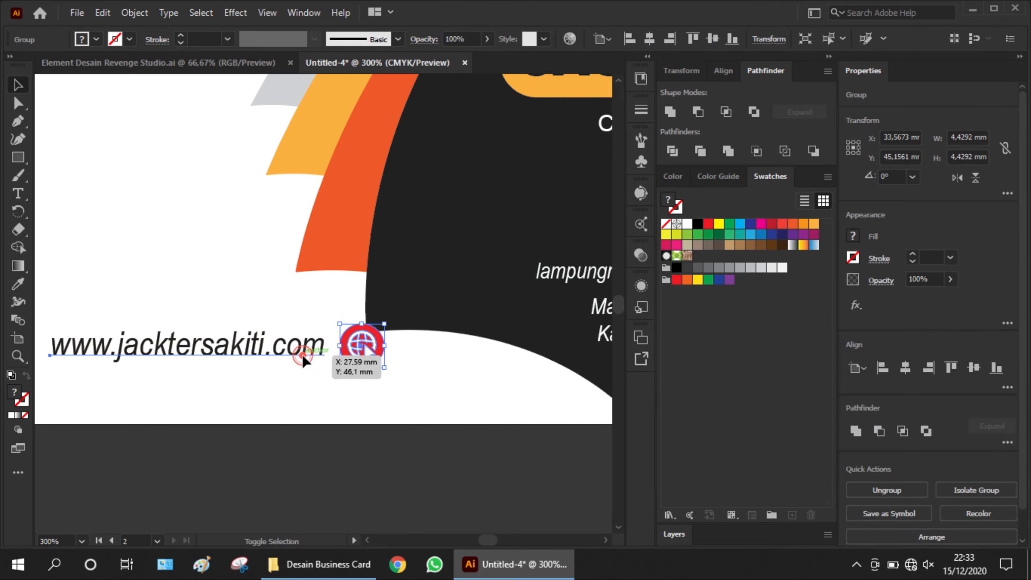
{"action": "left_click", "coordinate": [305, 355], "text": "shift"}
{"action": "left_click_drag", "start_coordinate": [305, 354], "coordinate": [306, 386]}
{"action": "left_click", "coordinate": [353, 456]}
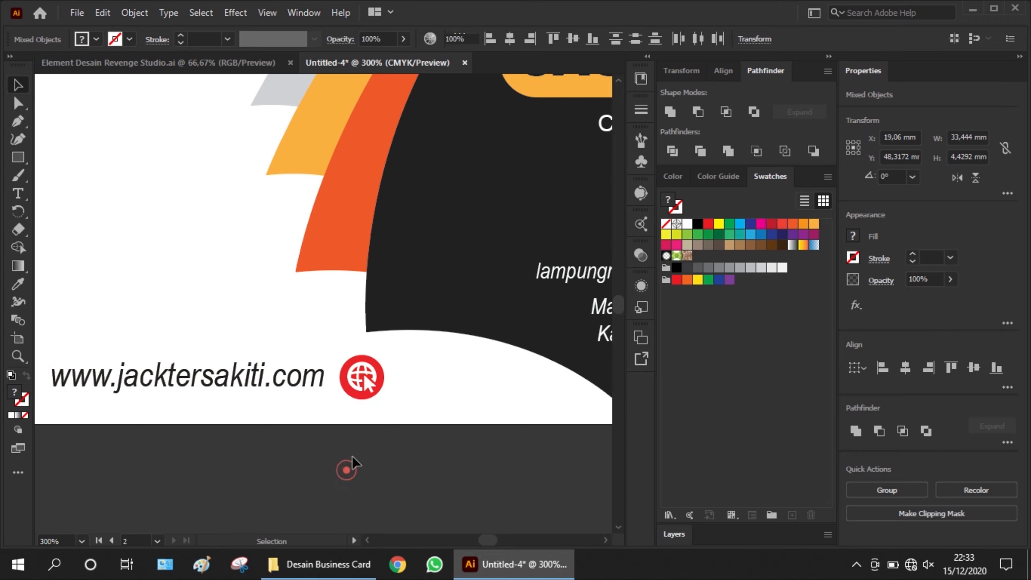
Step: Ungroup the globe icon so its red circle is a separate object
{"action": "left_click", "coordinate": [381, 391]}
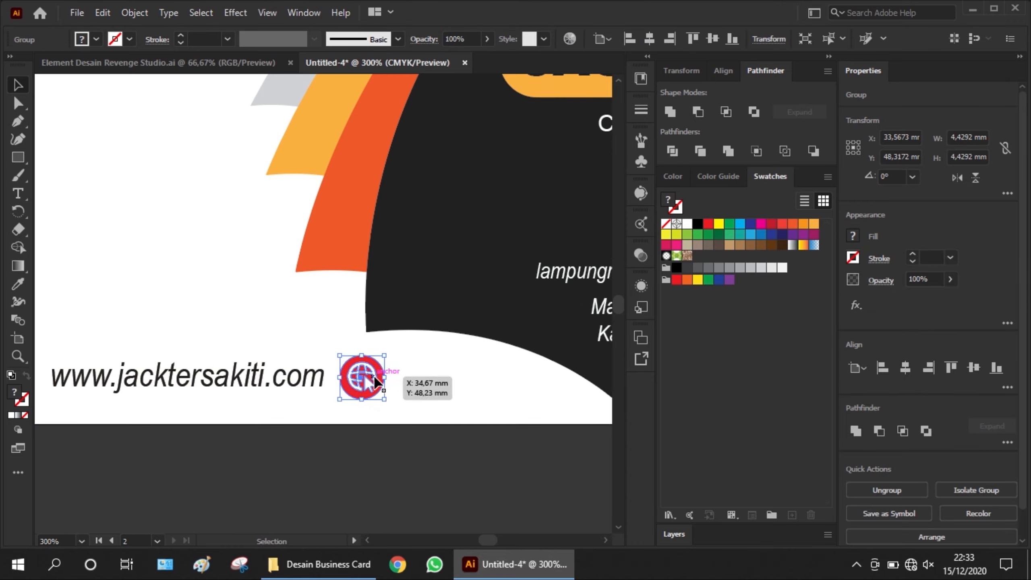
{"action": "right_click", "coordinate": [376, 362]}
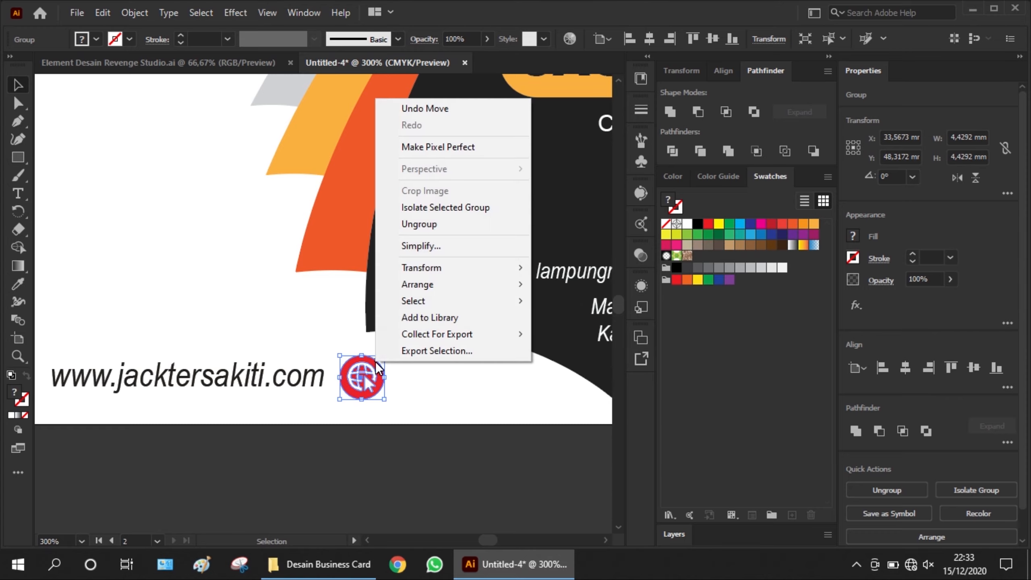
{"action": "left_click", "coordinate": [436, 221]}
{"action": "left_click", "coordinate": [368, 465]}
Step: Try the light orange and orange band colors on the globe icon's circle, and fill it with the dark shape's color
{"action": "left_click", "coordinate": [378, 391]}
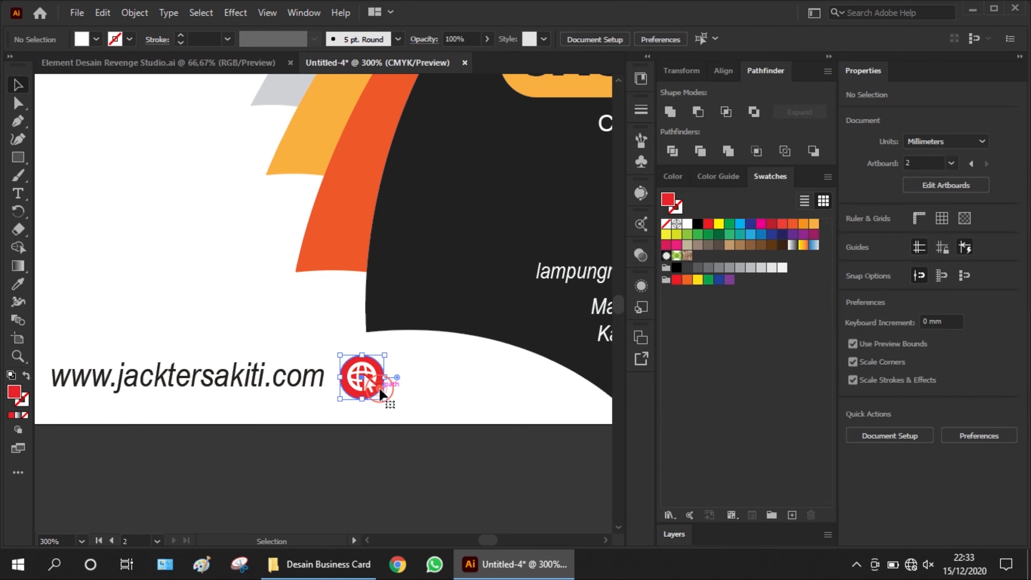
{"action": "left_click", "coordinate": [18, 285]}
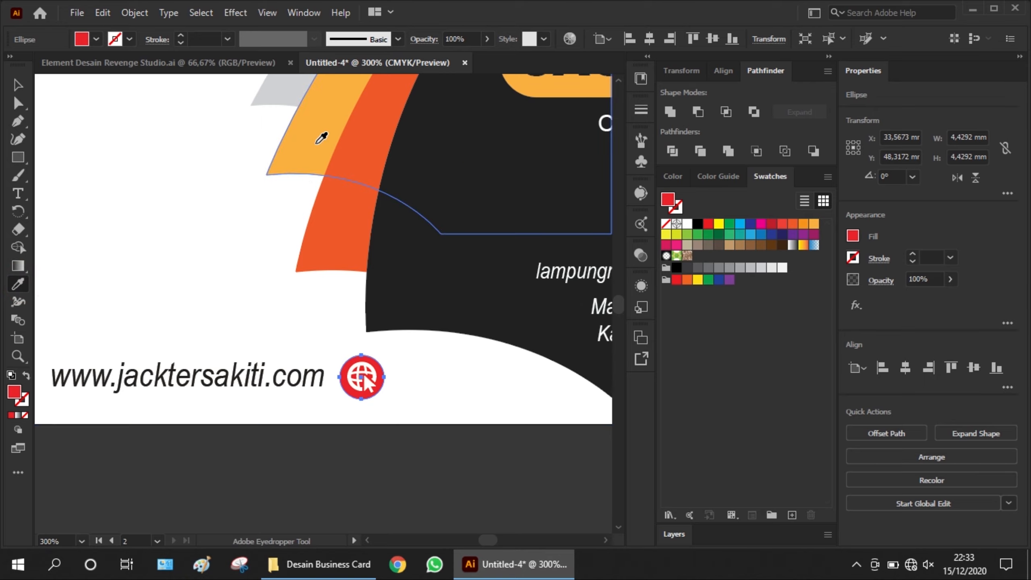
{"action": "left_click", "coordinate": [327, 164]}
{"action": "left_click", "coordinate": [343, 238]}
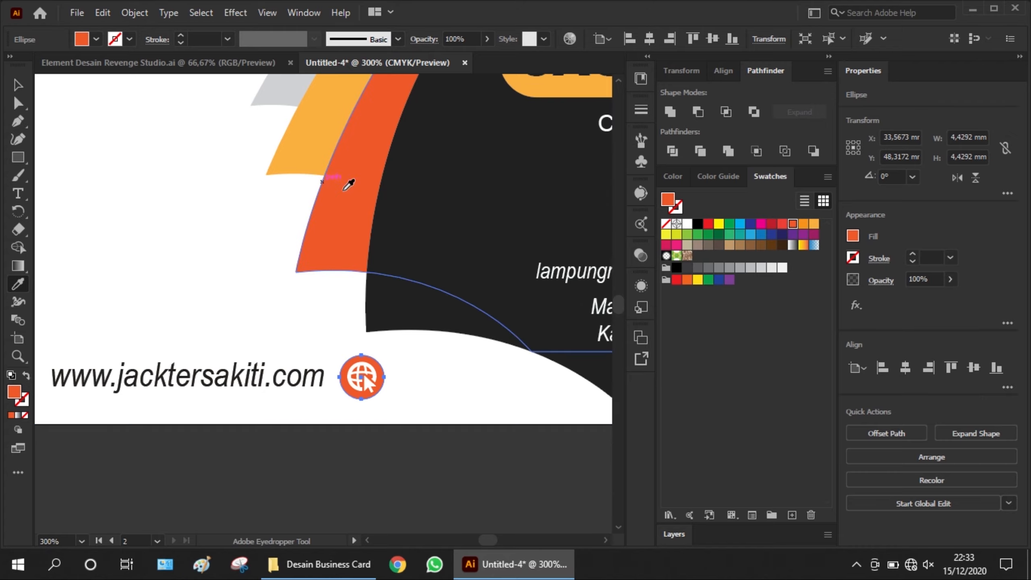
{"action": "left_click", "coordinate": [400, 220]}
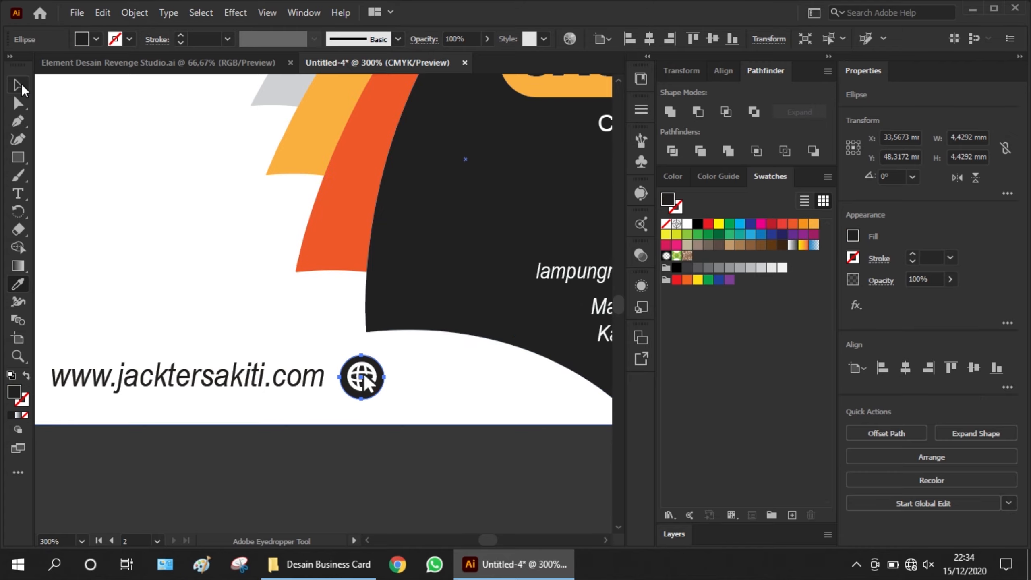
{"action": "left_click", "coordinate": [18, 86]}
{"action": "left_click", "coordinate": [286, 447]}
{"action": "scroll", "coordinate": [325, 484], "scroll_direction": "down", "scroll_amount": 2}
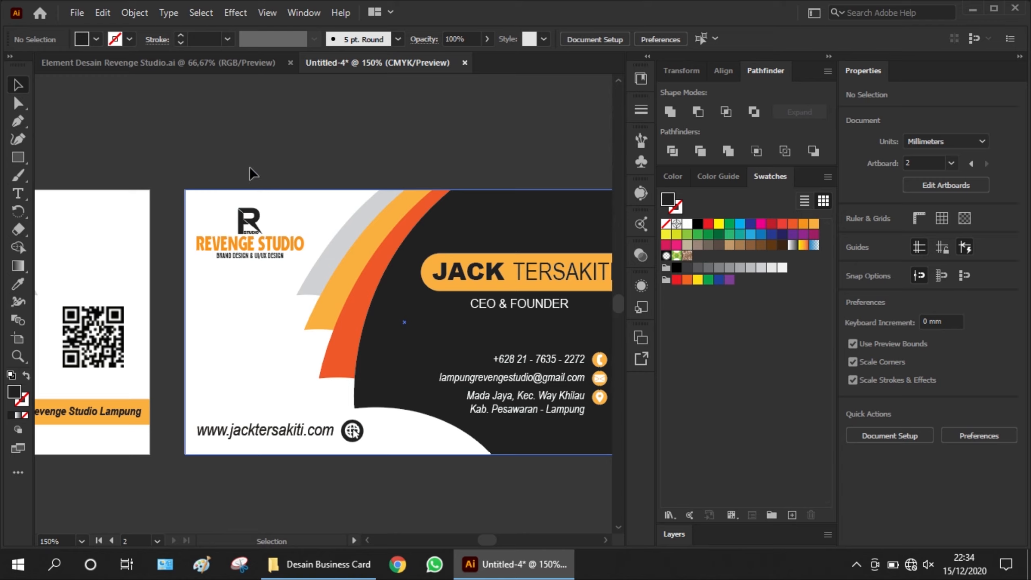
Step: Copy the Pinterest, Dribbble and Behance profile lines from the Element Desain Revenge Studio document into the business card document
{"action": "left_click", "coordinate": [238, 68]}
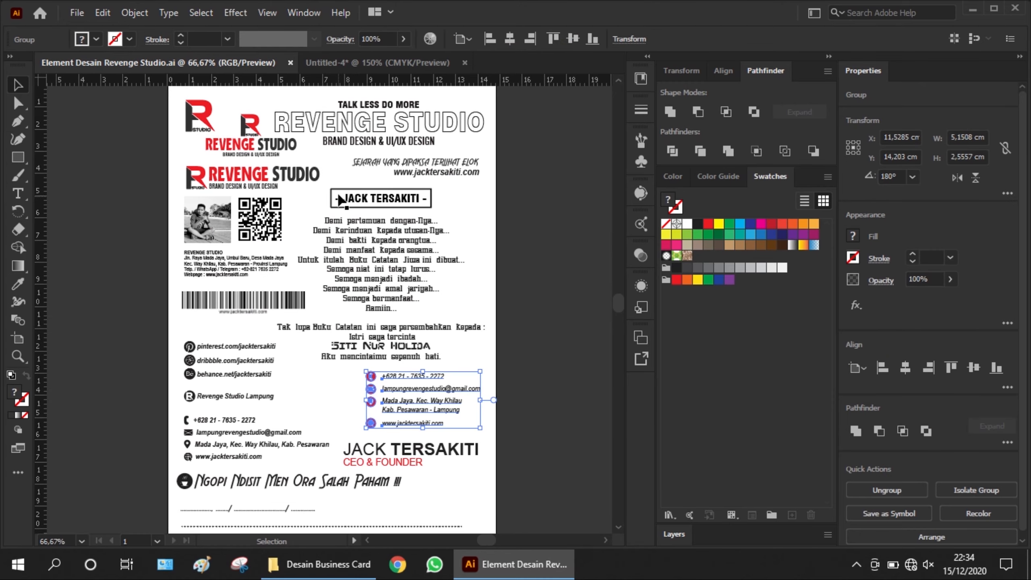
{"action": "left_click", "coordinate": [191, 377]}
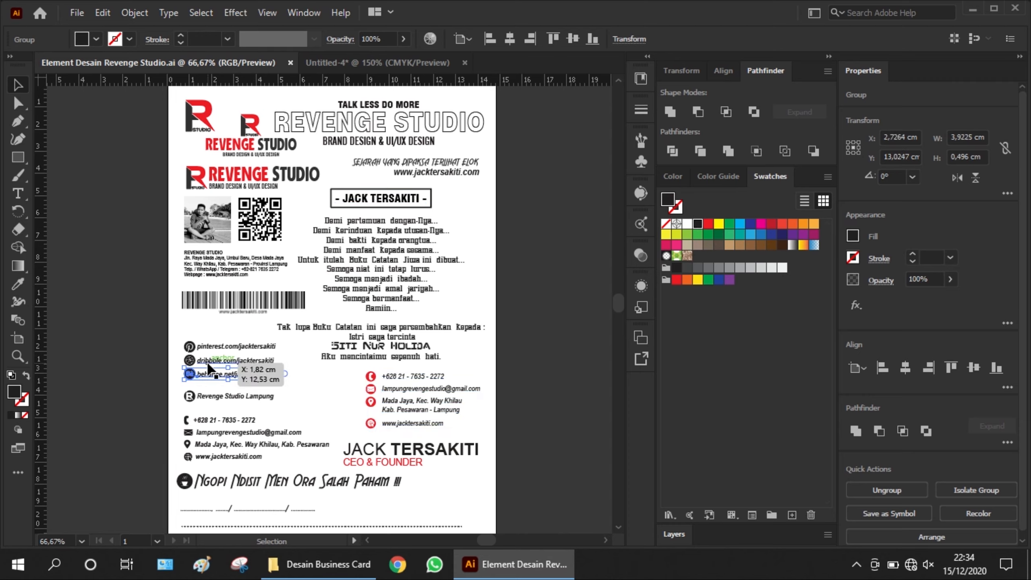
{"action": "left_click", "coordinate": [208, 363], "text": "shift"}
{"action": "left_click", "coordinate": [209, 347], "text": "shift"}
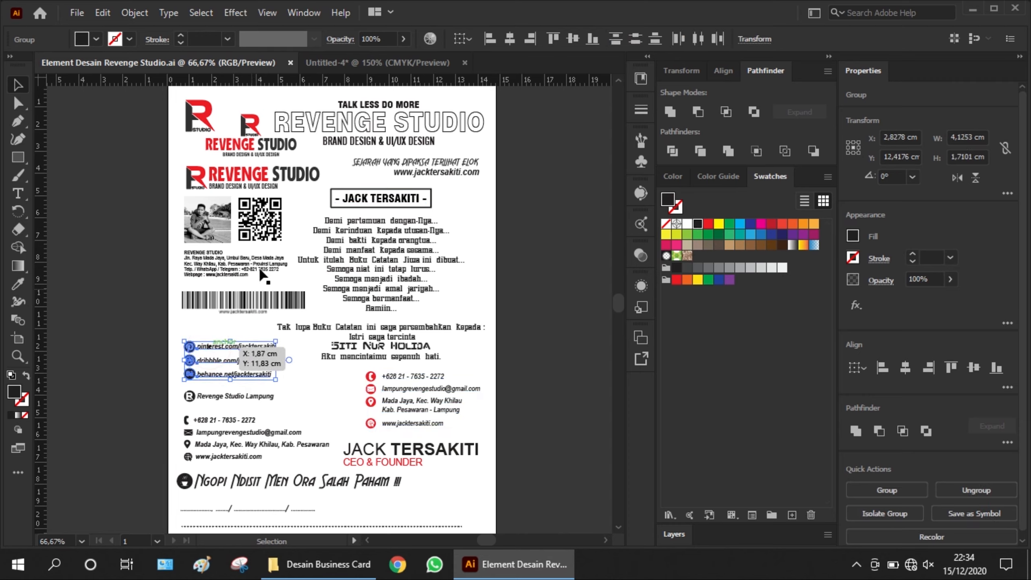
{"action": "left_click", "coordinate": [340, 59]}
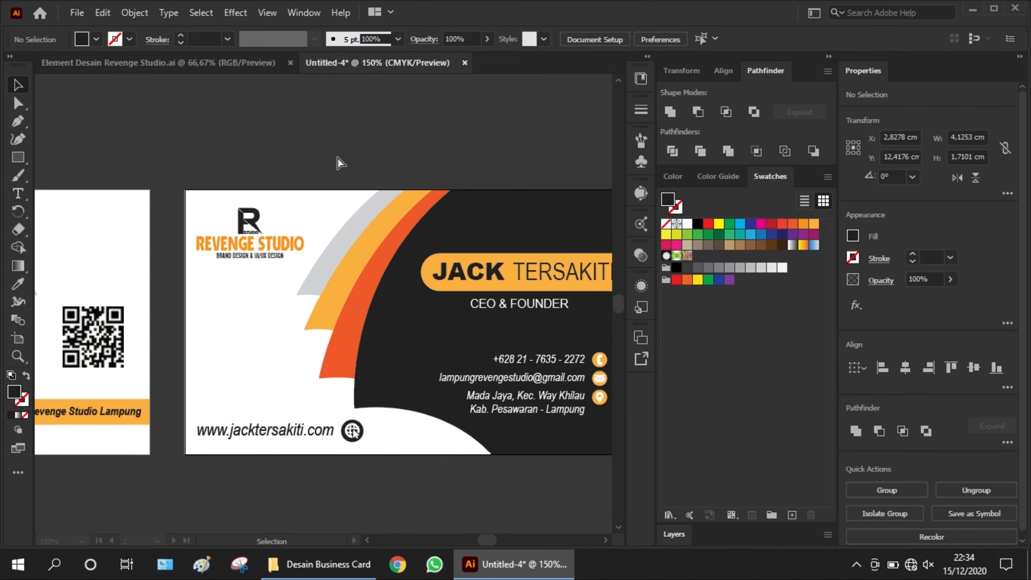
{"action": "key", "text": "ctrl+v"}
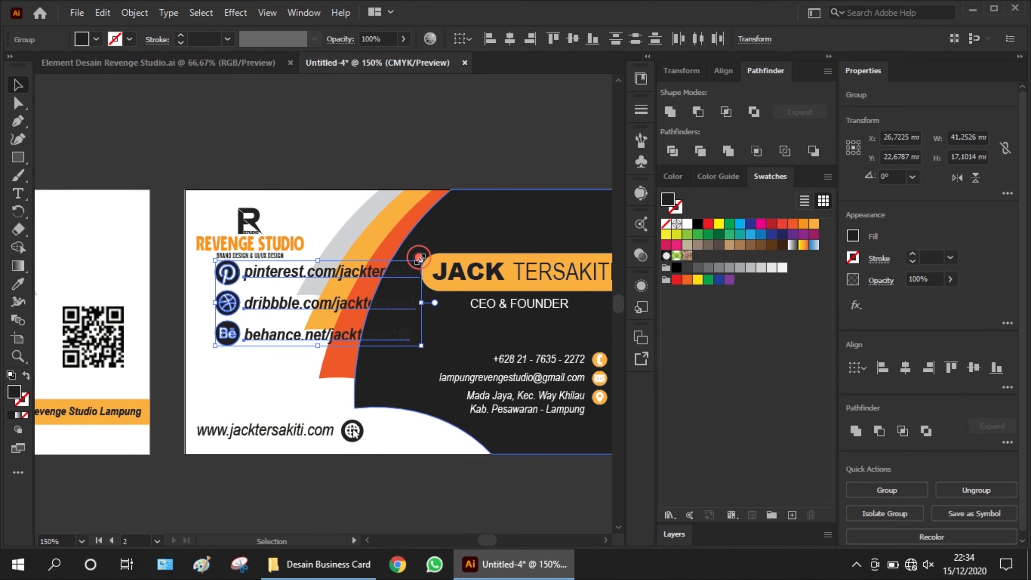
Step: Scale the three social media lines to about 21 mm wide and place them just above the website address, aligned with its left edge
{"action": "left_click_drag", "start_coordinate": [425, 260], "coordinate": [323, 301]}
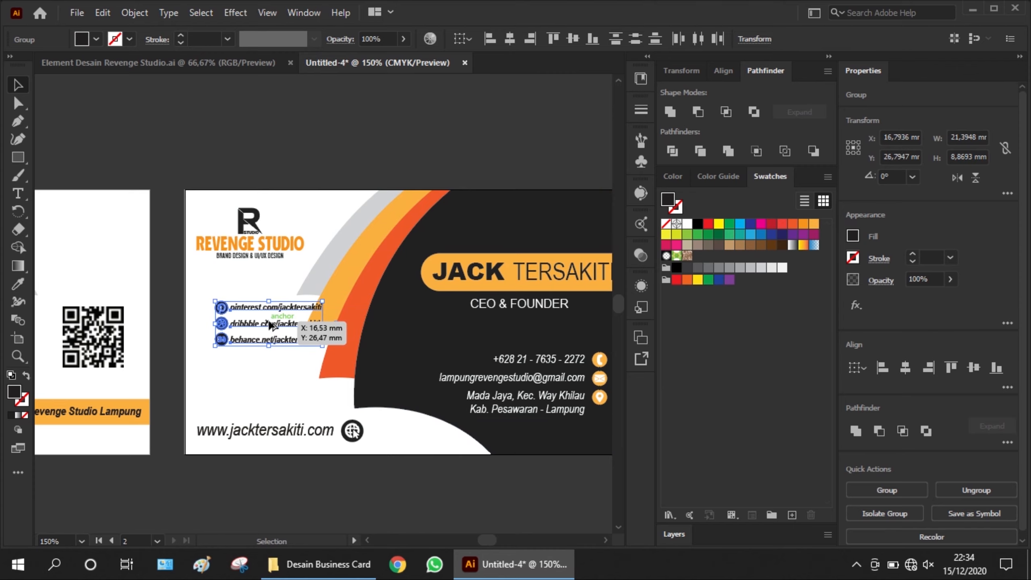
{"action": "scroll", "coordinate": [271, 325], "scroll_direction": "up", "scroll_amount": 1}
{"action": "left_click_drag", "start_coordinate": [244, 308], "coordinate": [218, 399]}
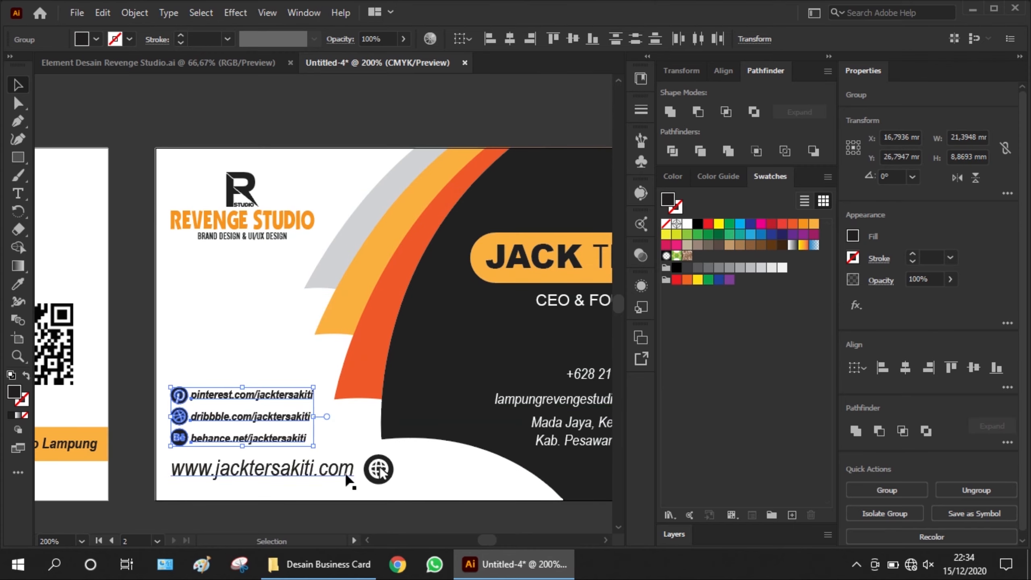
{"action": "left_click", "coordinate": [316, 524]}
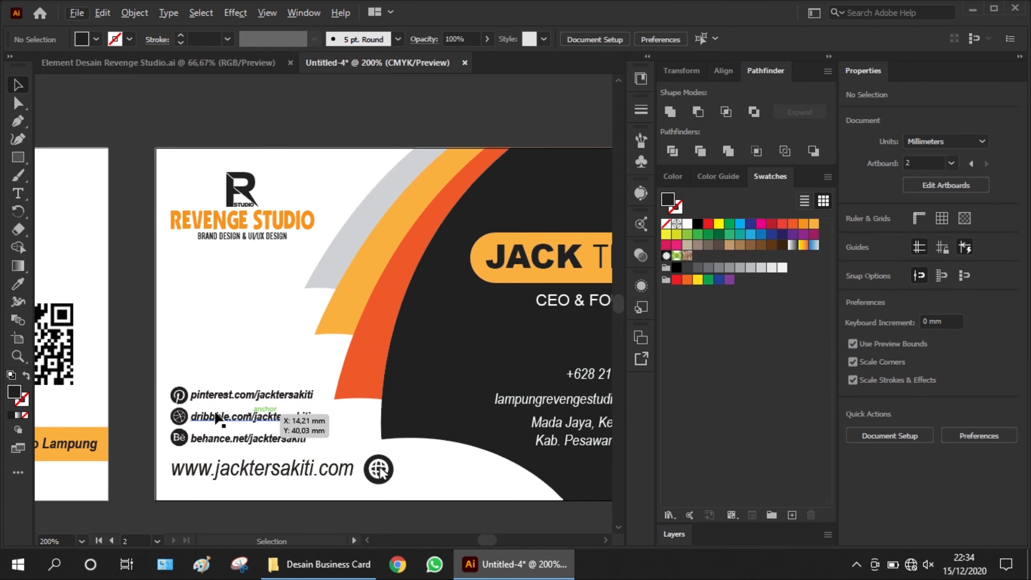
Step: Examine the social media lines up close and the overall layout of both card sides
{"action": "scroll", "coordinate": [181, 438], "scroll_direction": "up", "scroll_amount": 3}
{"action": "left_click", "coordinate": [199, 380]}
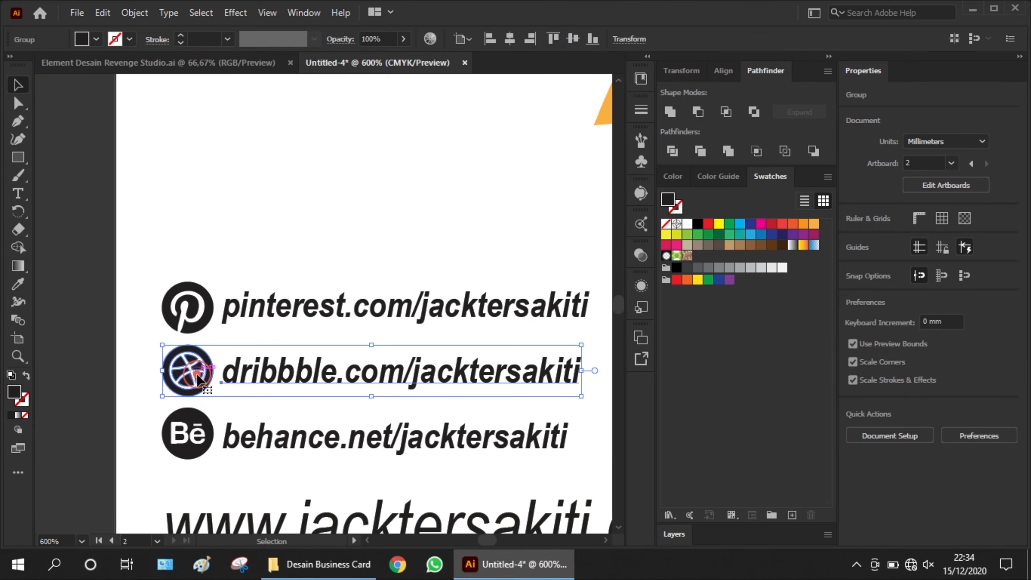
{"action": "left_click", "coordinate": [101, 289]}
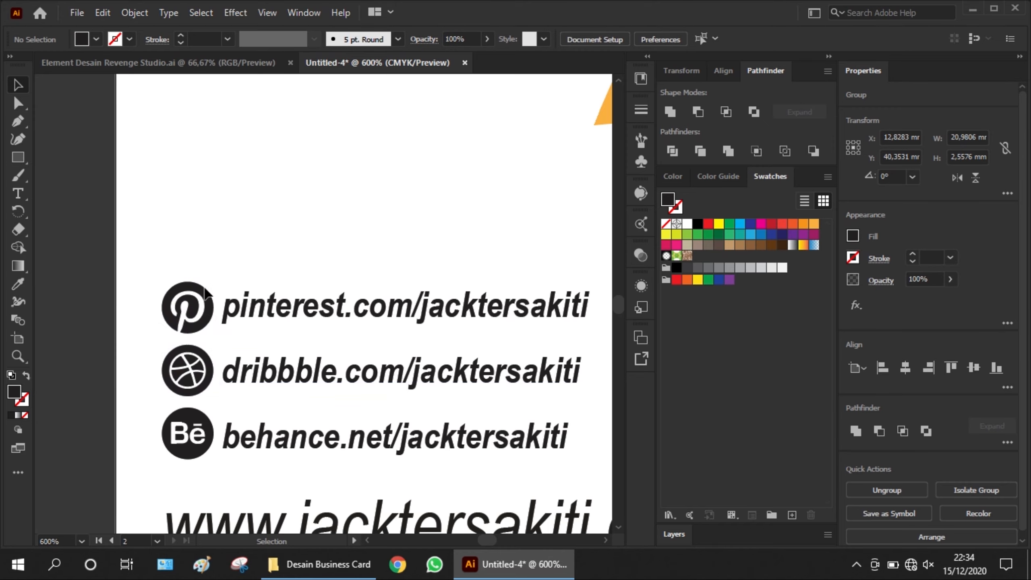
{"action": "scroll", "coordinate": [209, 294], "scroll_direction": "down", "scroll_amount": 3}
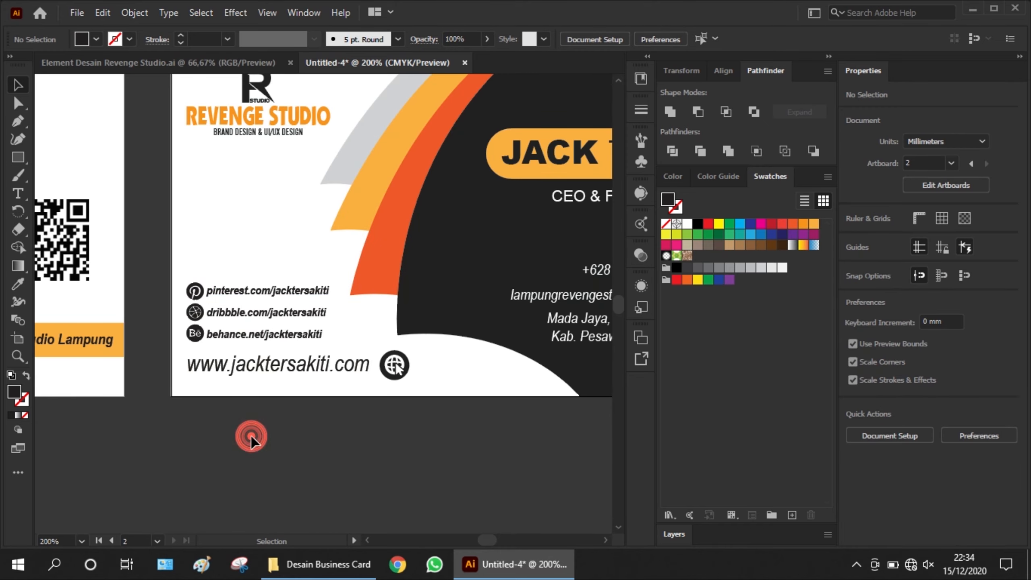
{"action": "left_click_drag", "start_coordinate": [243, 343], "coordinate": [240, 283]}
{"action": "left_click", "coordinate": [152, 259]}
{"action": "scroll", "coordinate": [182, 351], "scroll_direction": "down", "scroll_amount": 2}
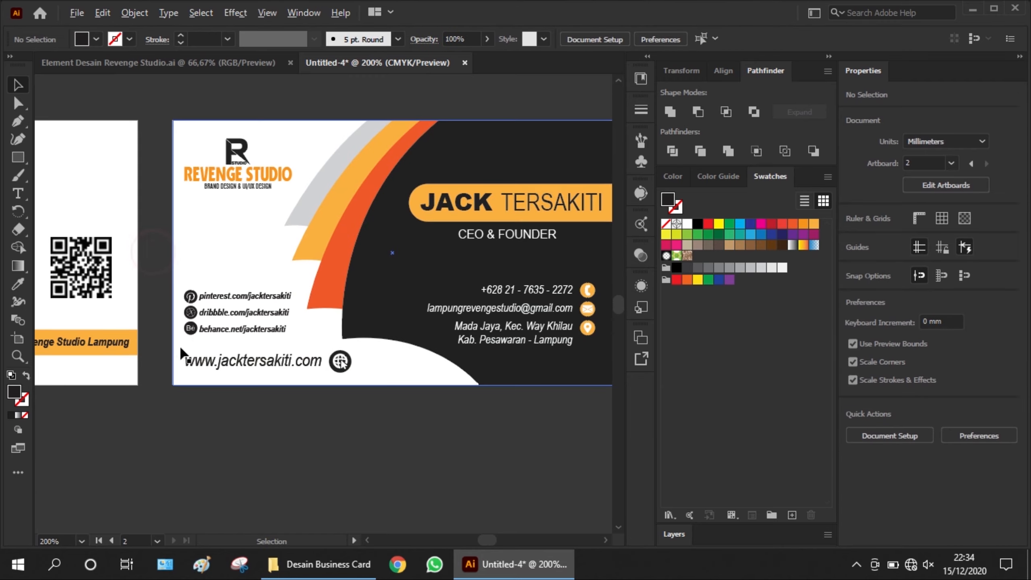
{"action": "scroll", "coordinate": [460, 398], "scroll_direction": "down", "scroll_amount": 1}
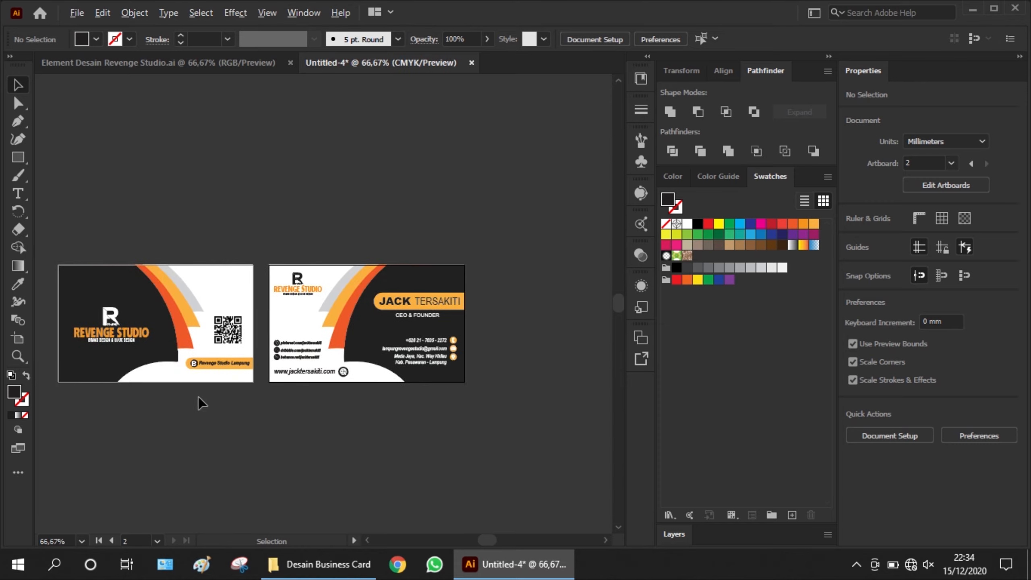
{"action": "scroll", "coordinate": [184, 393], "scroll_direction": "up", "scroll_amount": 1}
{"action": "scroll", "coordinate": [297, 391], "scroll_direction": "down", "scroll_amount": 1}
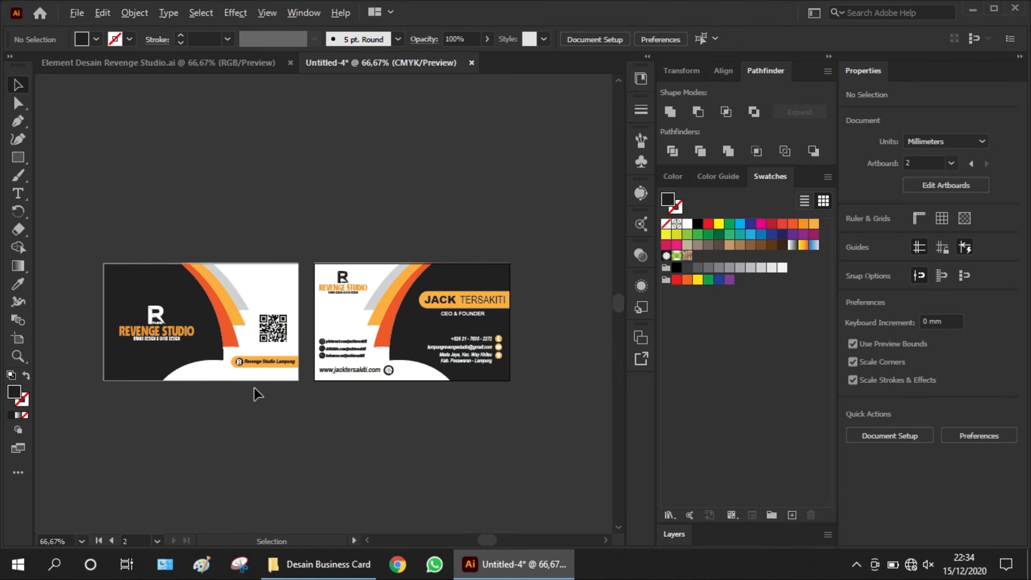
Step: Save the document as Desain Business Card #014.ai in the Desain Business Card folder with the default Illustrator options
{"action": "left_click", "coordinate": [260, 209]}
{"action": "key", "text": "ctrl+s"}
{"action": "scroll", "coordinate": [498, 198], "scroll_direction": "down", "scroll_amount": 5}
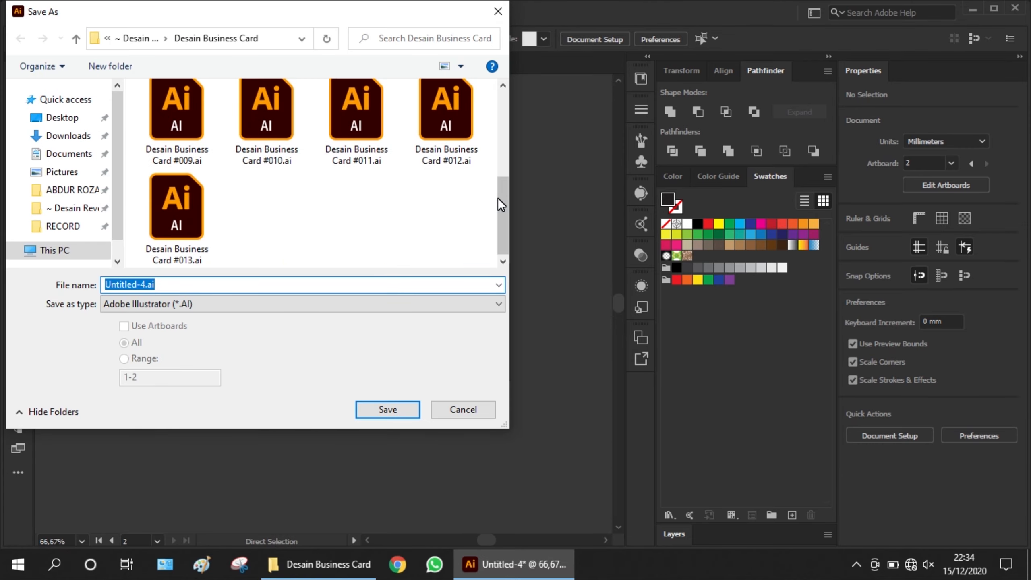
{"action": "left_click", "coordinate": [345, 229]}
{"action": "left_click", "coordinate": [144, 238]}
{"action": "left_click", "coordinate": [230, 285]}
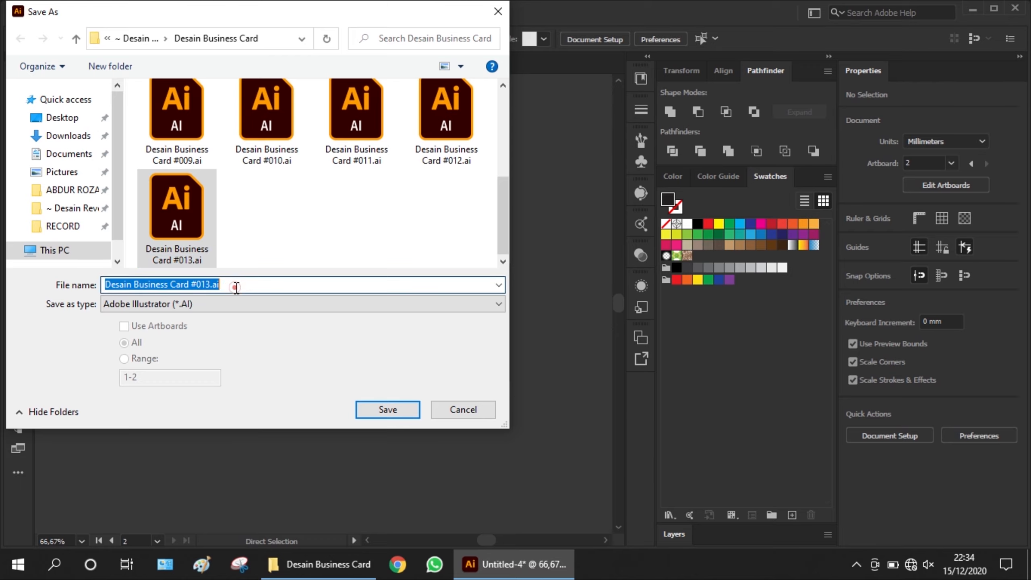
{"action": "left_click", "coordinate": [210, 285]}
{"action": "key", "text": "BackSpace"}
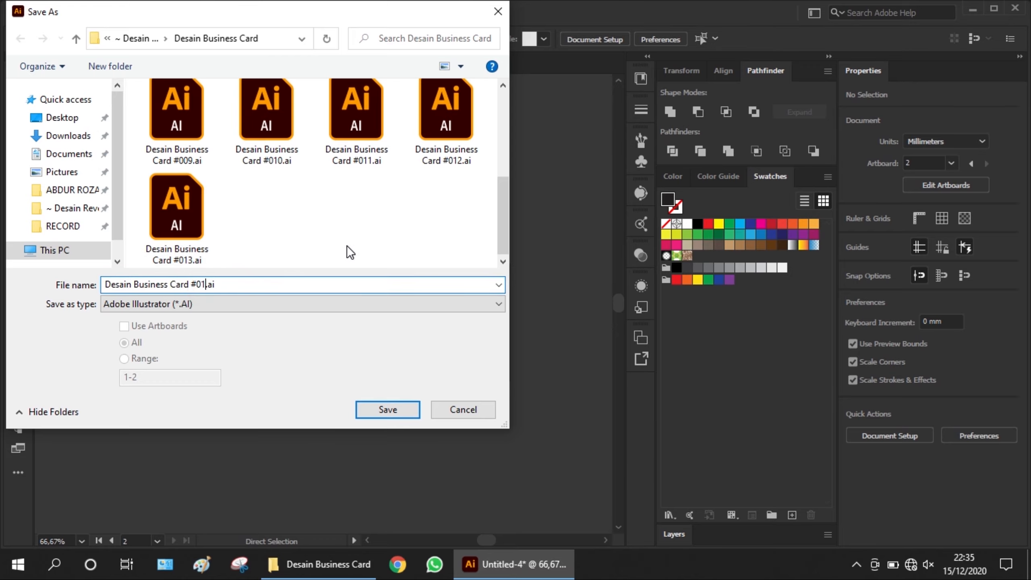
{"action": "type", "text": "4"}
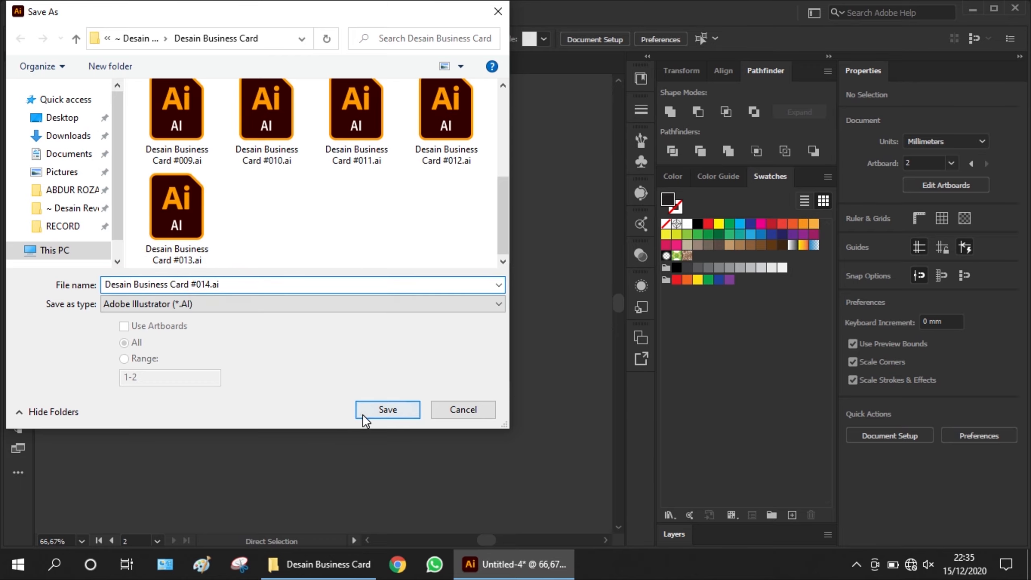
{"action": "left_click", "coordinate": [365, 415]}
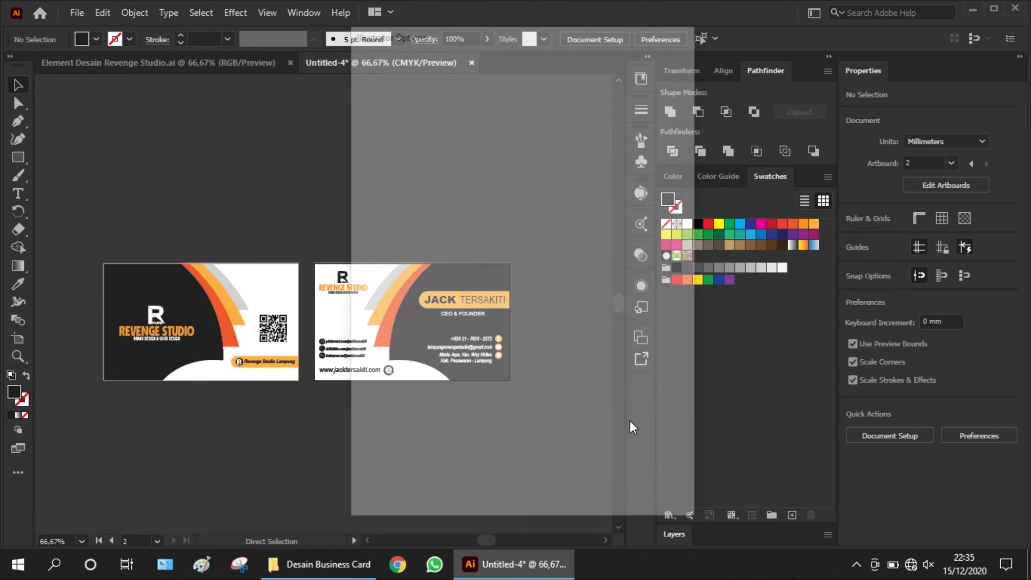
{"action": "left_click", "coordinate": [598, 487]}
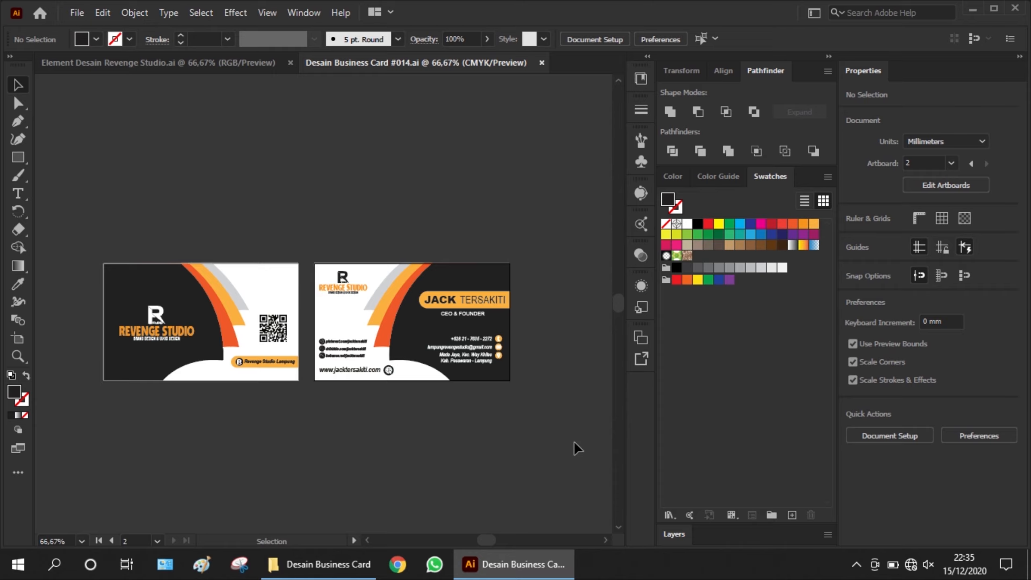
Step: Export all artboards as separate PNG files named Desain Business Card #014, at 300 ppi with a transparent background
{"action": "left_click", "coordinate": [77, 13]}
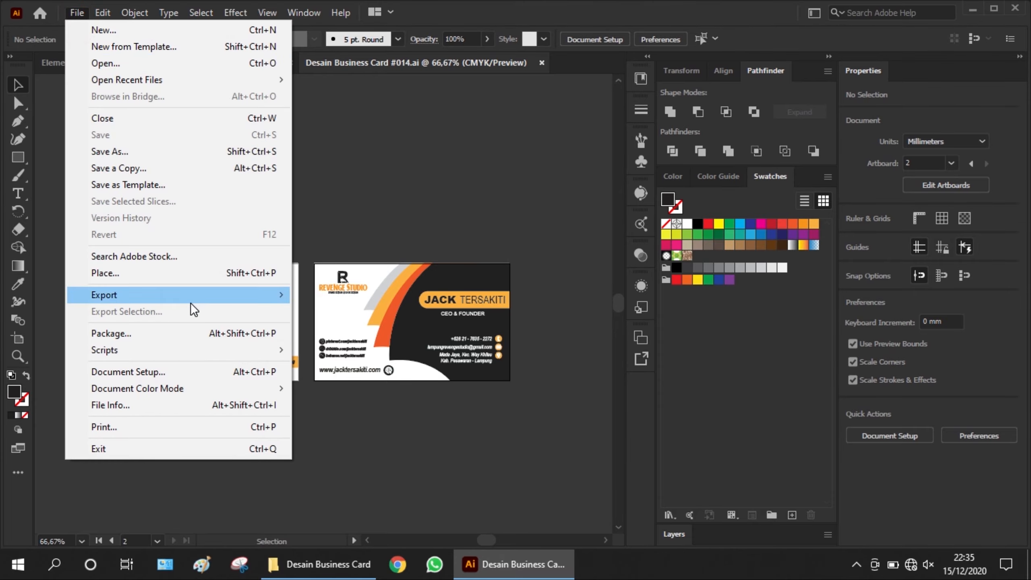
{"action": "mouse_move", "coordinate": [215, 297]}
{"action": "left_click", "coordinate": [319, 304]}
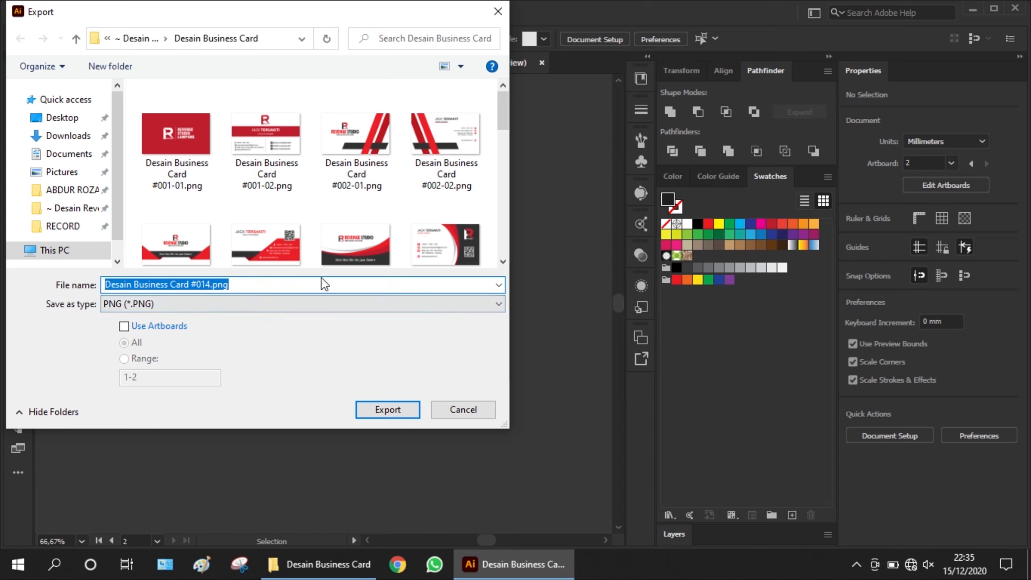
{"action": "scroll", "coordinate": [356, 228], "scroll_direction": "down", "scroll_amount": 3}
{"action": "left_click", "coordinate": [157, 328]}
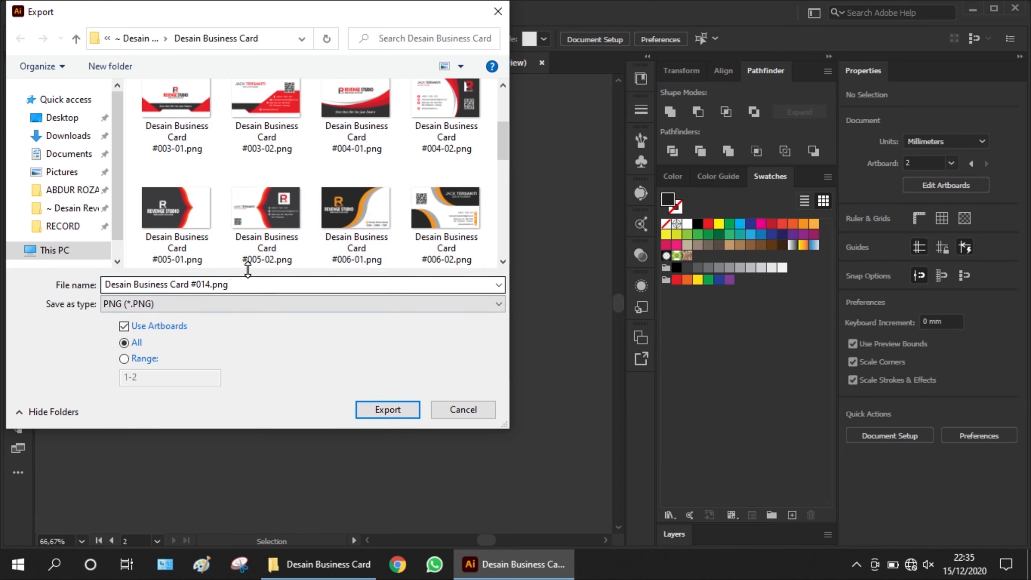
{"action": "scroll", "coordinate": [410, 262], "scroll_direction": "down", "scroll_amount": 3}
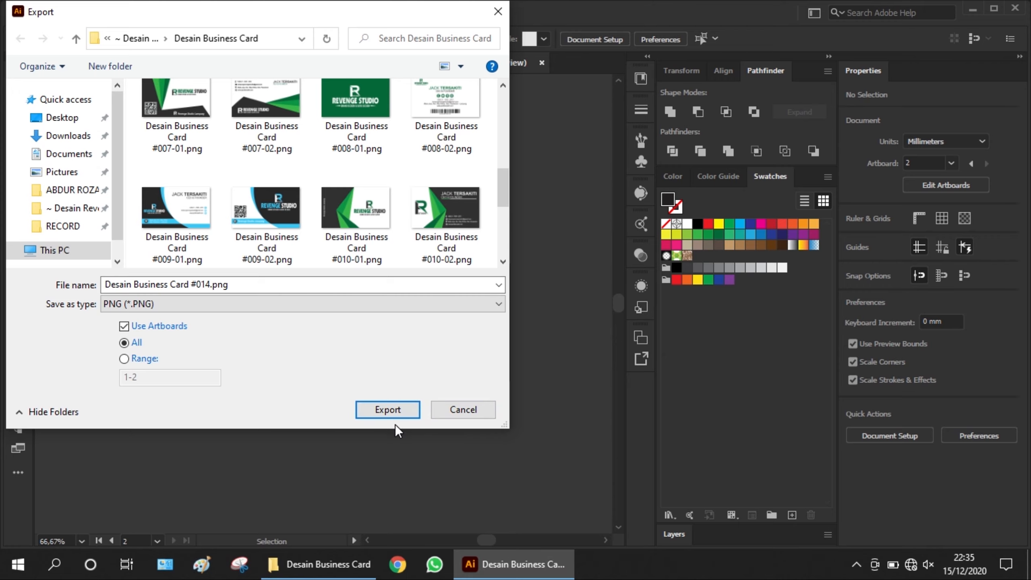
{"action": "left_click", "coordinate": [390, 410]}
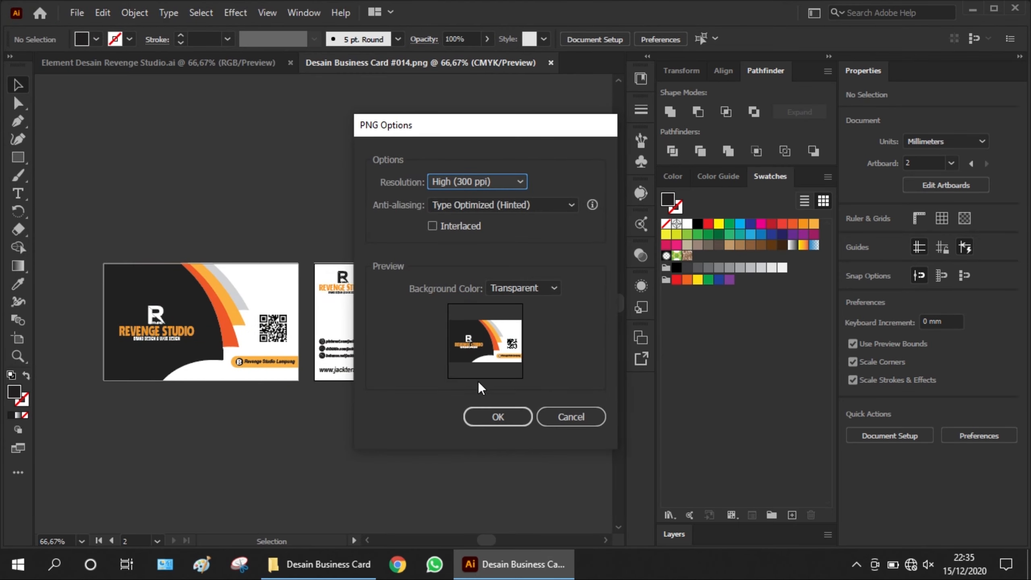
{"action": "left_click", "coordinate": [484, 409]}
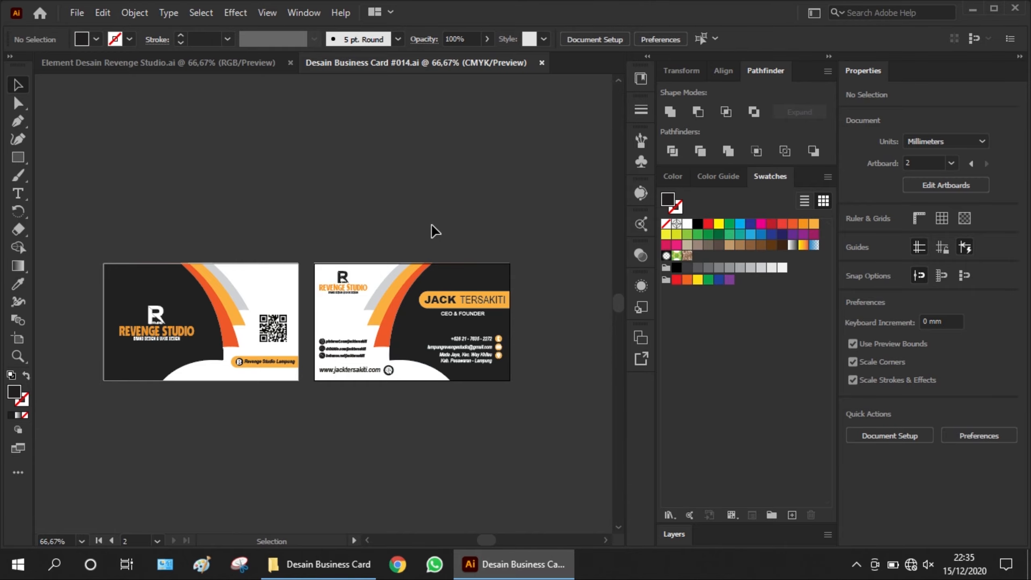
Step: Switch to the Desain Business Card folder and view the exported #014-01 and #014-02 PNG images in Photos
{"action": "left_click", "coordinate": [341, 574]}
{"action": "scroll", "coordinate": [623, 414], "scroll_direction": "down", "scroll_amount": 2}
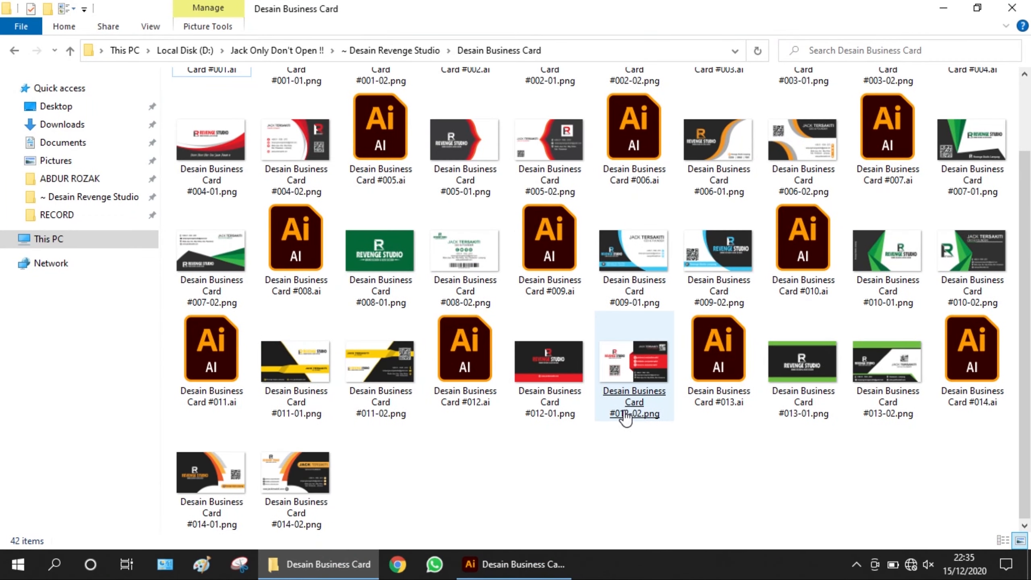
{"action": "left_click", "coordinate": [486, 484]}
{"action": "double_click", "coordinate": [224, 478]}
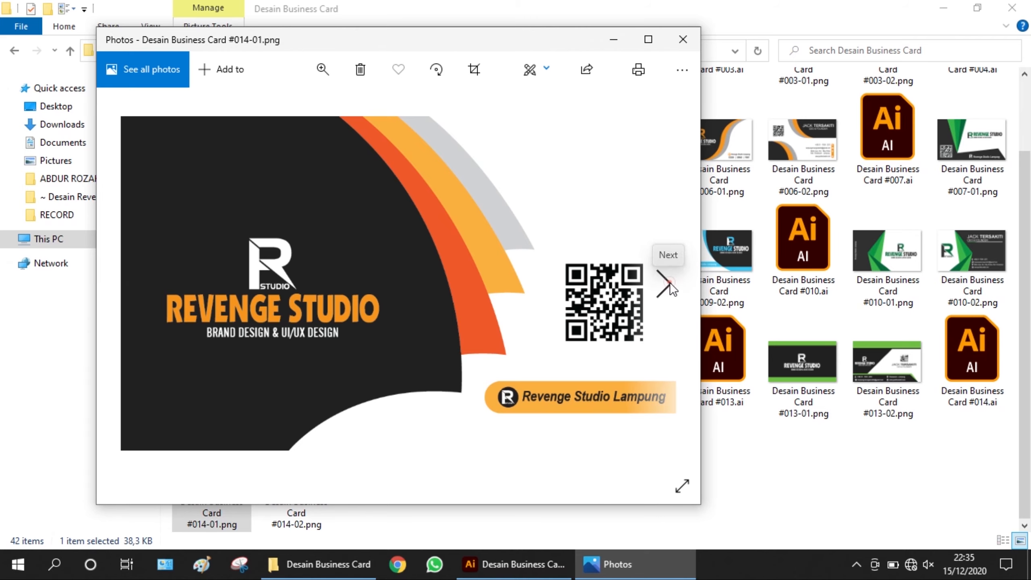
{"action": "left_click", "coordinate": [670, 282]}
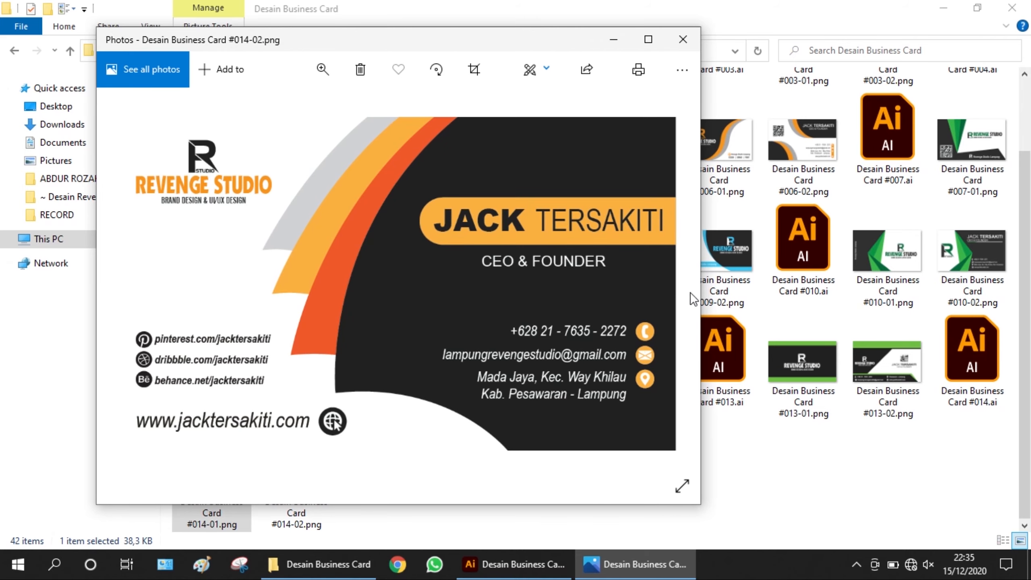
{"action": "left_click", "coordinate": [857, 564]}
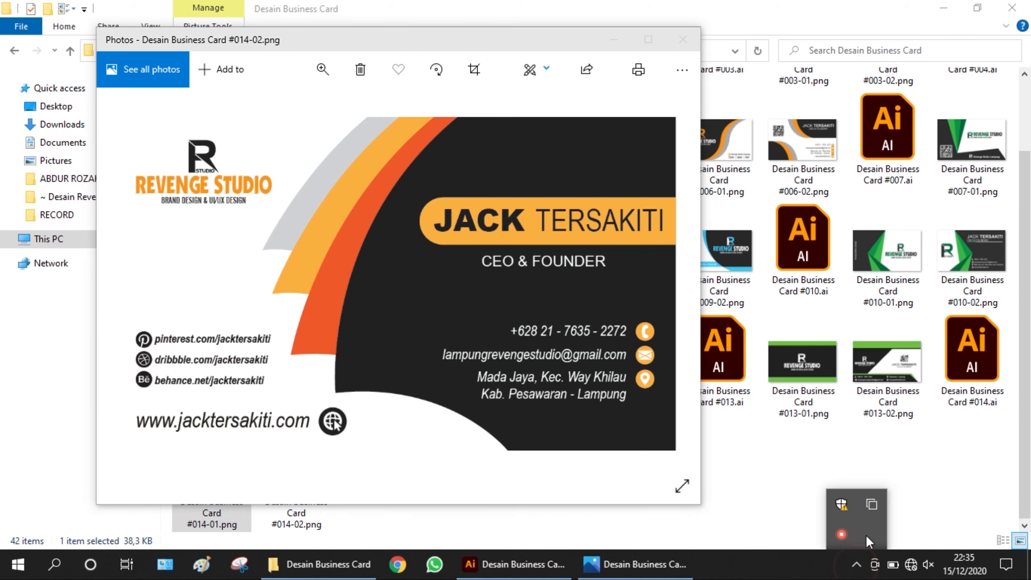
{"action": "right_click", "coordinate": [842, 536]}
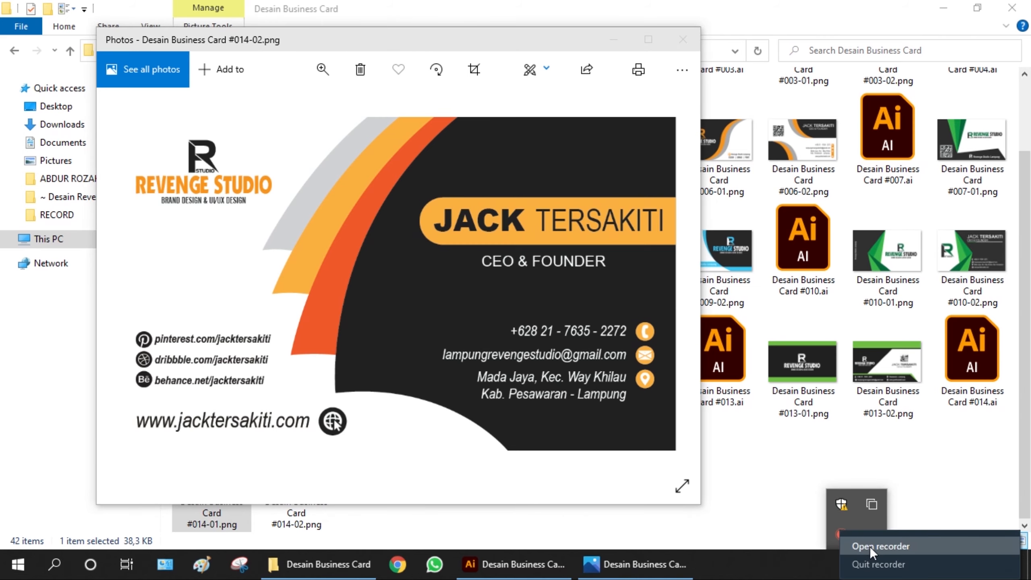
{"action": "left_click", "coordinate": [866, 564]}
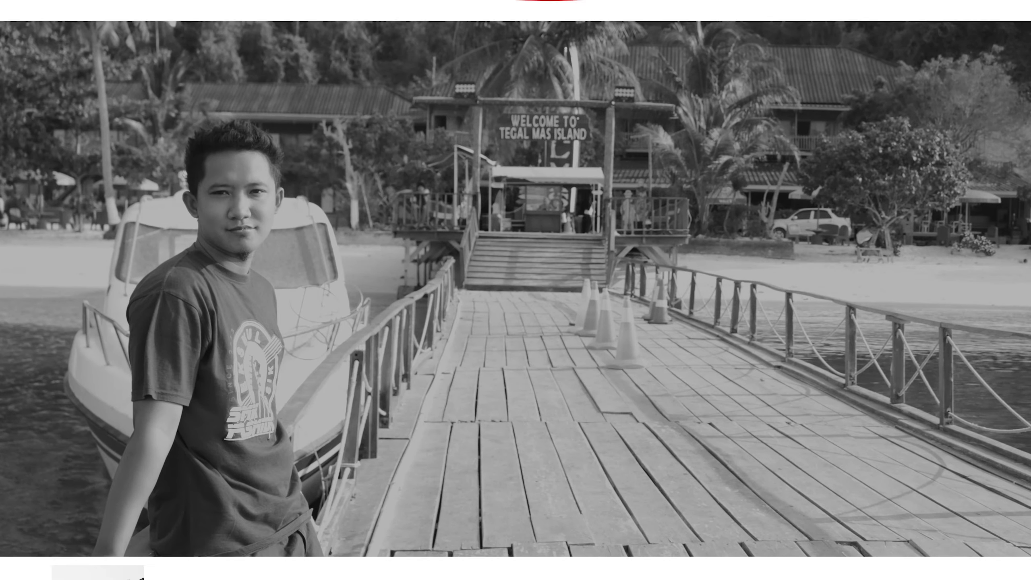